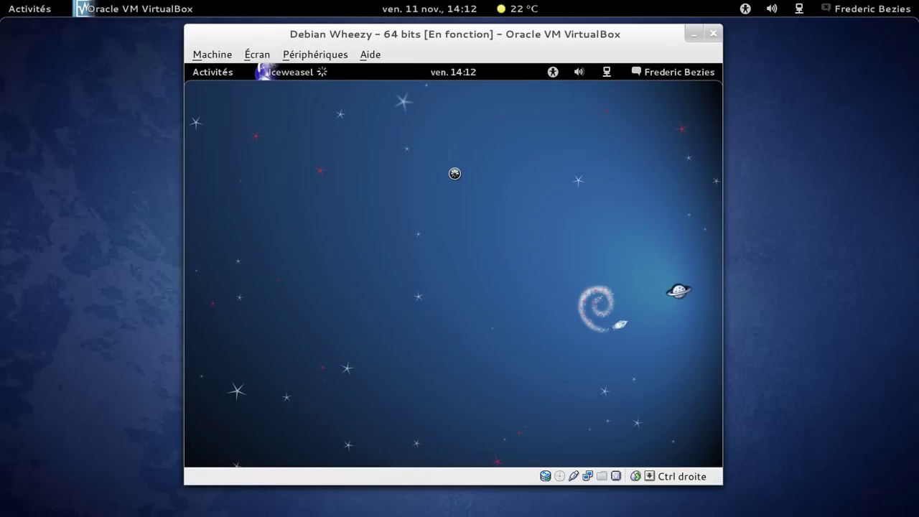
- Switch the Debian Wheezy VirtualBox guest to full-screen mode with Host+F
{"action": "key", "text": "ctrl+f"}
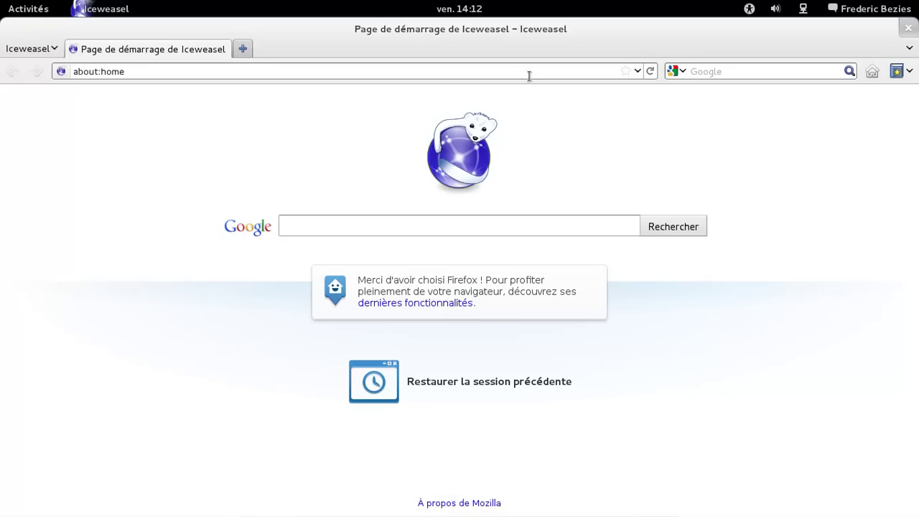
- Restore and centre the Iceweasel window, then search the web for 'debian-multimedia'
{"action": "double_click", "coordinate": [515, 29]}
{"action": "left_click_drag", "start_coordinate": [353, 41], "coordinate": [507, 64]}
{"action": "left_click", "coordinate": [365, 97]}
{"action": "key", "text": "ctrl+a"}
{"action": "type", "text": "de"}
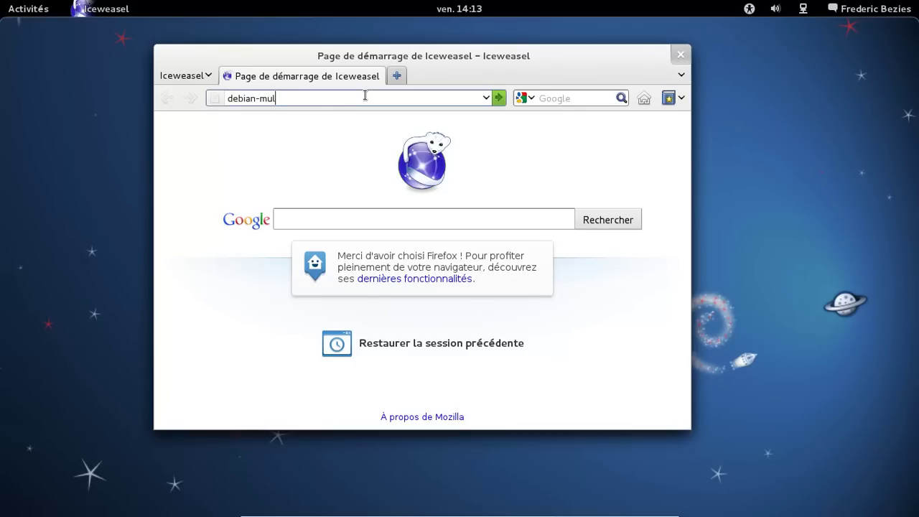
{"action": "type", "text": "bian-multimedia"}
{"action": "key", "text": "Return"}
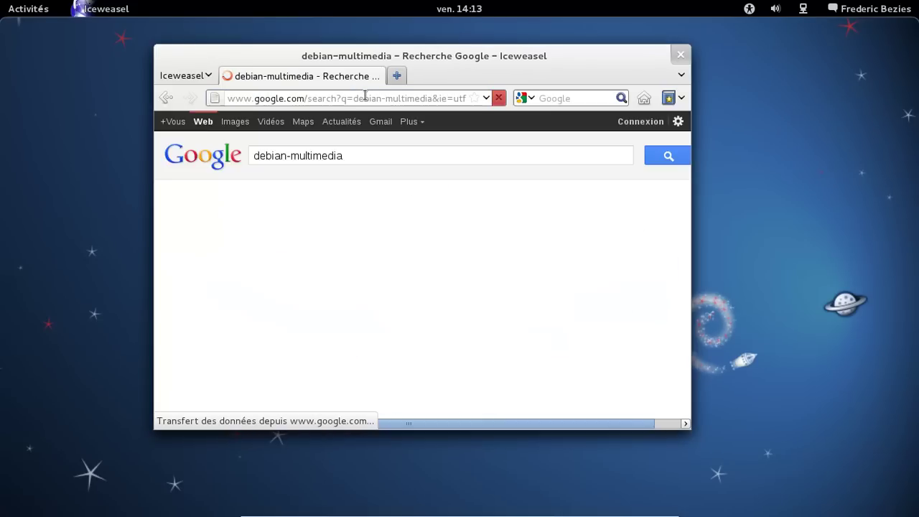
- Open the Debian Multimedia Packages home page, then go to its FAQ page
{"action": "left_click", "coordinate": [386, 245]}
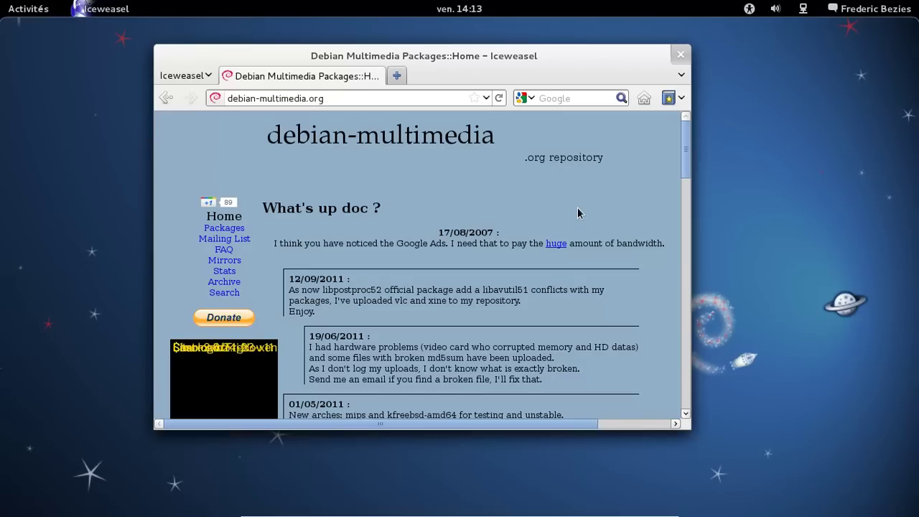
{"action": "scroll", "coordinate": [578, 213], "scroll_direction": "down", "scroll_amount": 1}
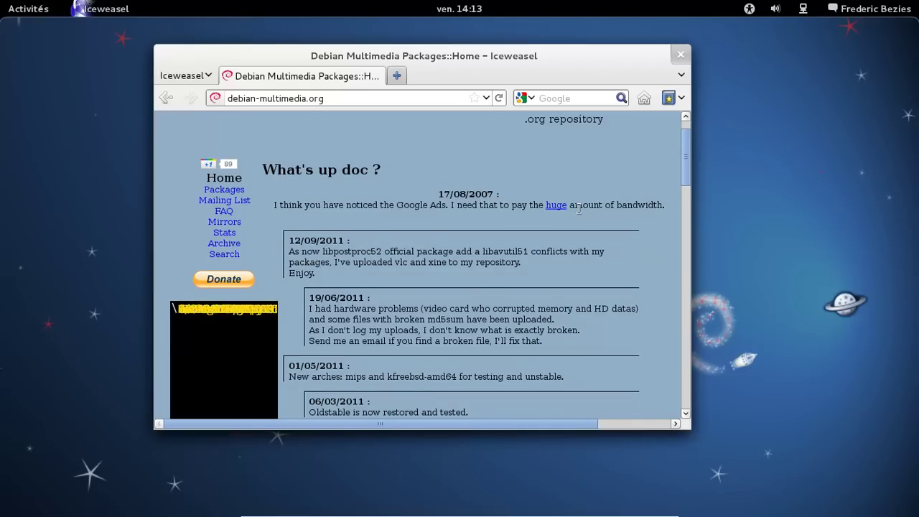
{"action": "scroll", "coordinate": [578, 212], "scroll_direction": "down", "scroll_amount": 2}
{"action": "scroll", "coordinate": [577, 212], "scroll_direction": "up", "scroll_amount": 3}
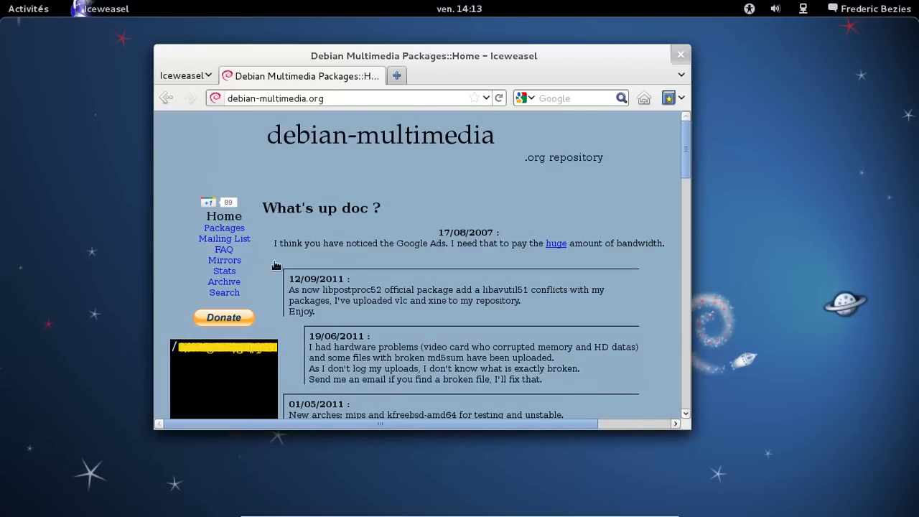
{"action": "left_click", "coordinate": [236, 250]}
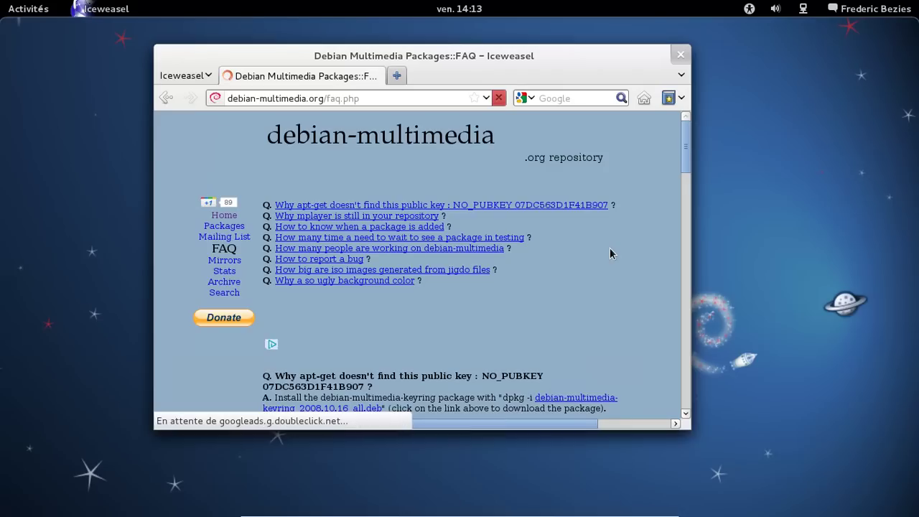
{"action": "scroll", "coordinate": [609, 248], "scroll_direction": "down", "scroll_amount": 2}
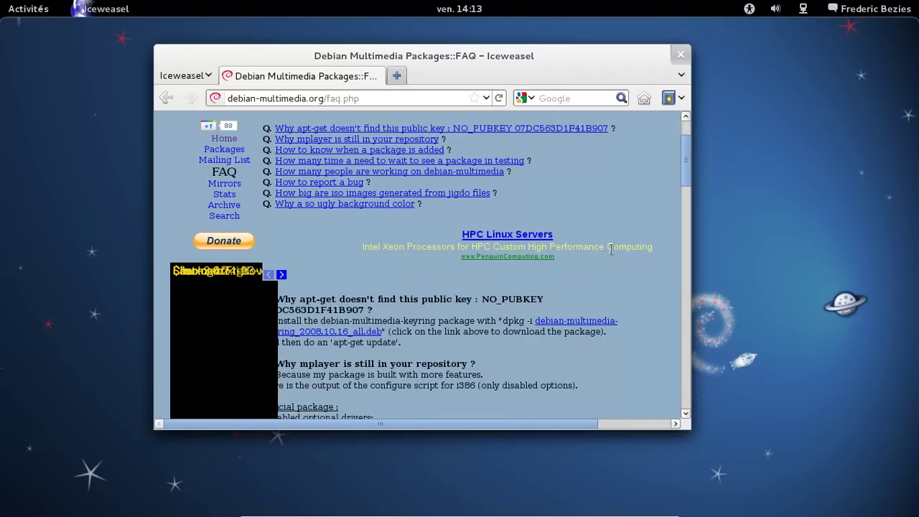
- Save debian-multimedia-keyring_2010.12.26_all.deb, always handling this file type the same way
{"action": "left_click", "coordinate": [577, 323]}
{"action": "left_click", "coordinate": [339, 291]}
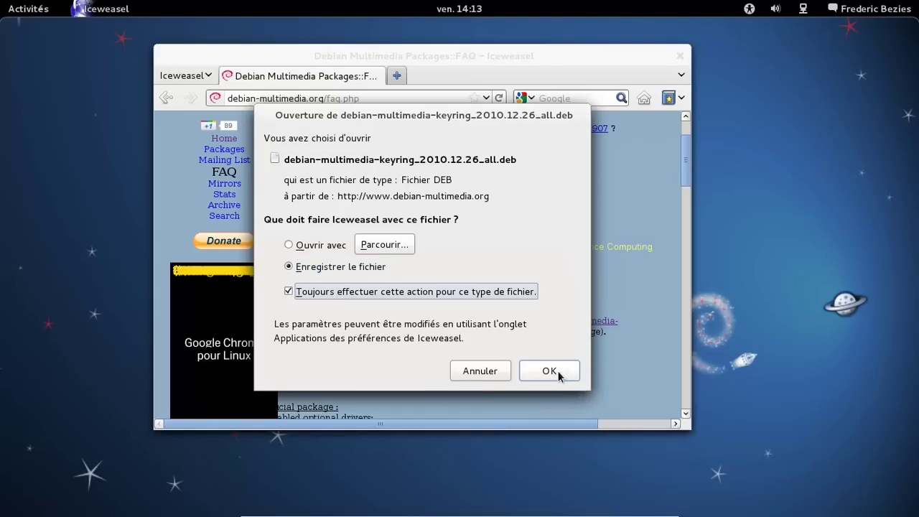
{"action": "left_click", "coordinate": [550, 371]}
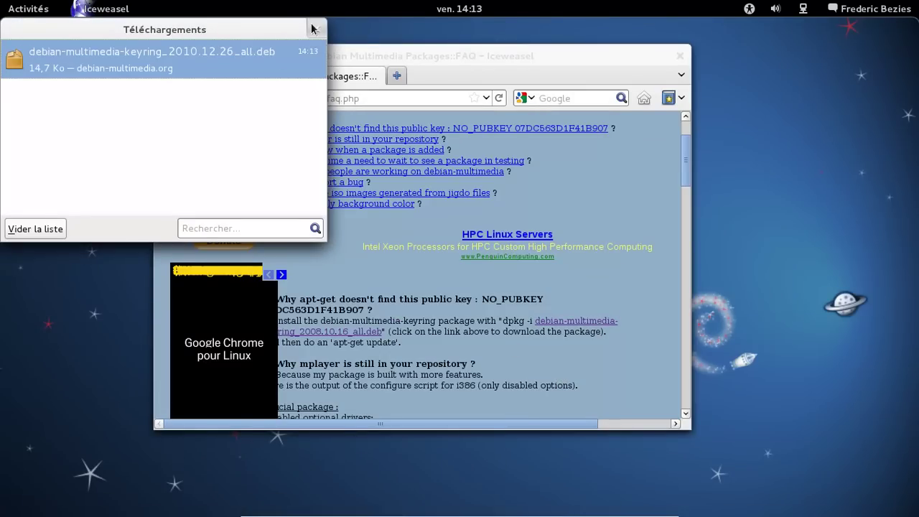
{"action": "left_click", "coordinate": [316, 28]}
- Launch Fichiers from the dash and open the Téléchargements folder
{"action": "mouse_move", "coordinate": [5, 4]}
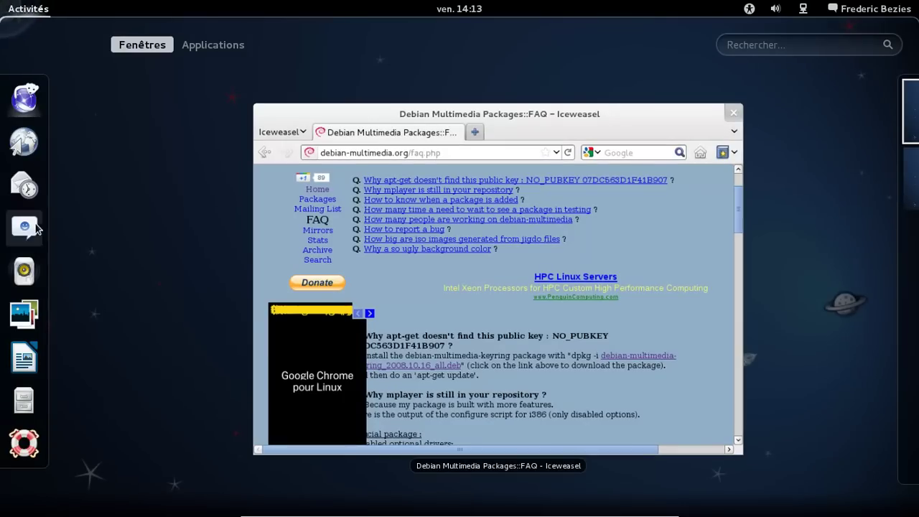
{"action": "left_click", "coordinate": [23, 402]}
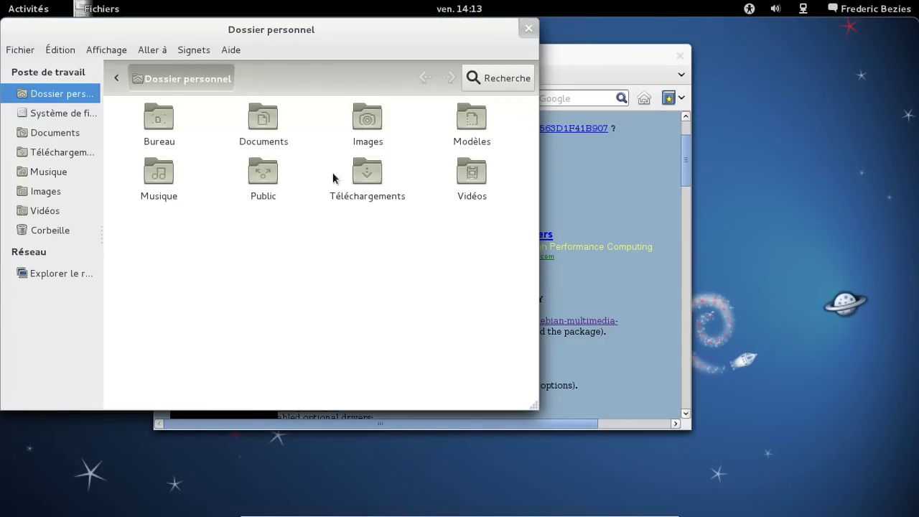
{"action": "double_click", "coordinate": [367, 180]}
- Open the downloaded keyring .deb with the GDebi package installer
{"action": "right_click", "coordinate": [313, 161]}
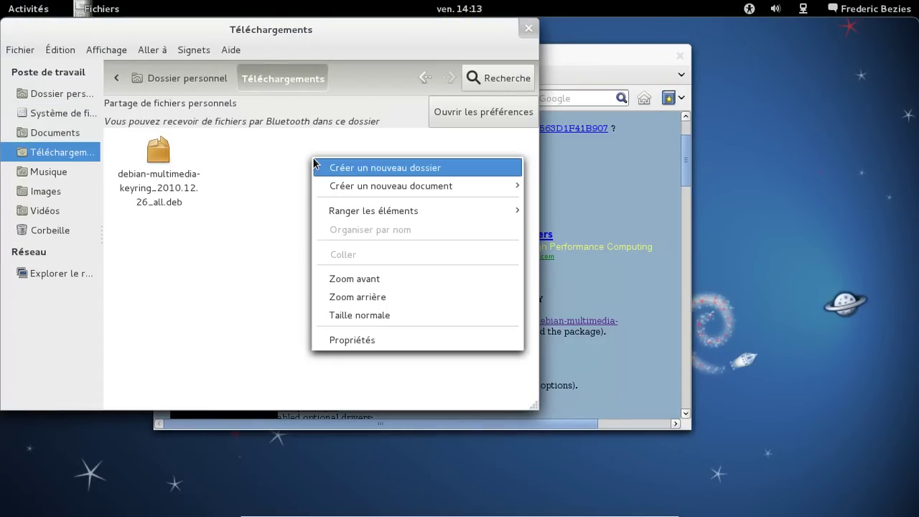
{"action": "left_click", "coordinate": [282, 163]}
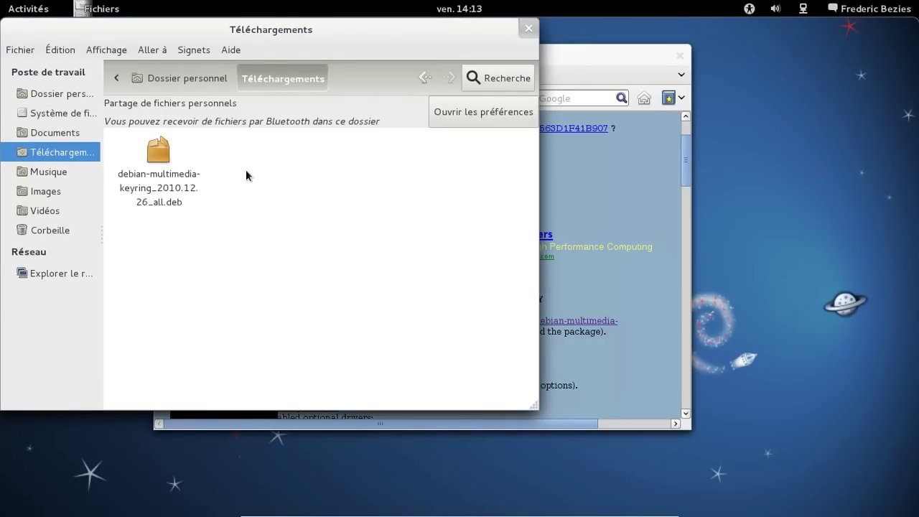
{"action": "left_click", "coordinate": [176, 178]}
{"action": "right_click", "coordinate": [177, 178]}
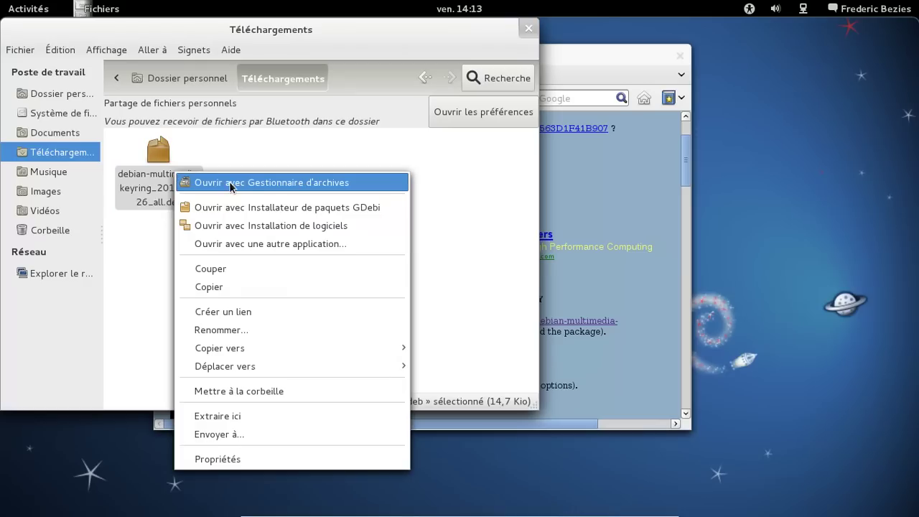
{"action": "left_click", "coordinate": [253, 208]}
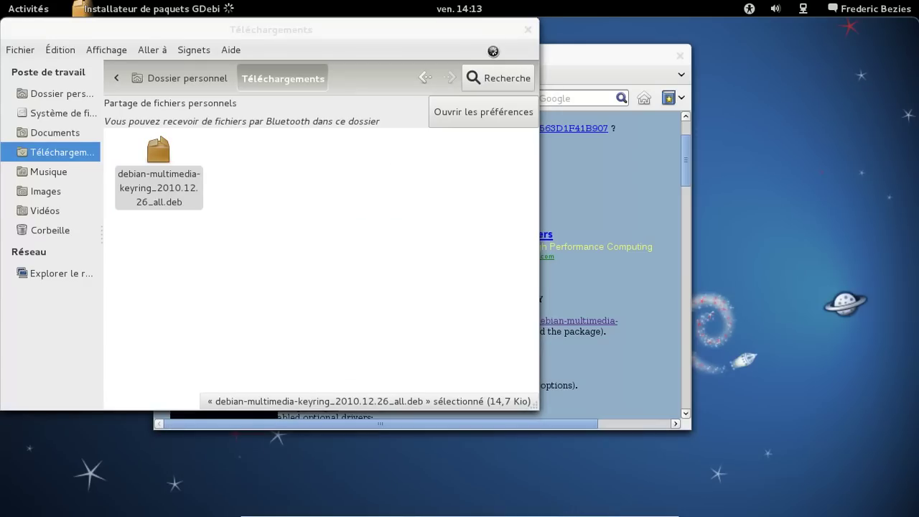
- Install debian-multimedia-keyring in GDebi using the administrator password, then return to Iceweasel
{"action": "left_click", "coordinate": [528, 30]}
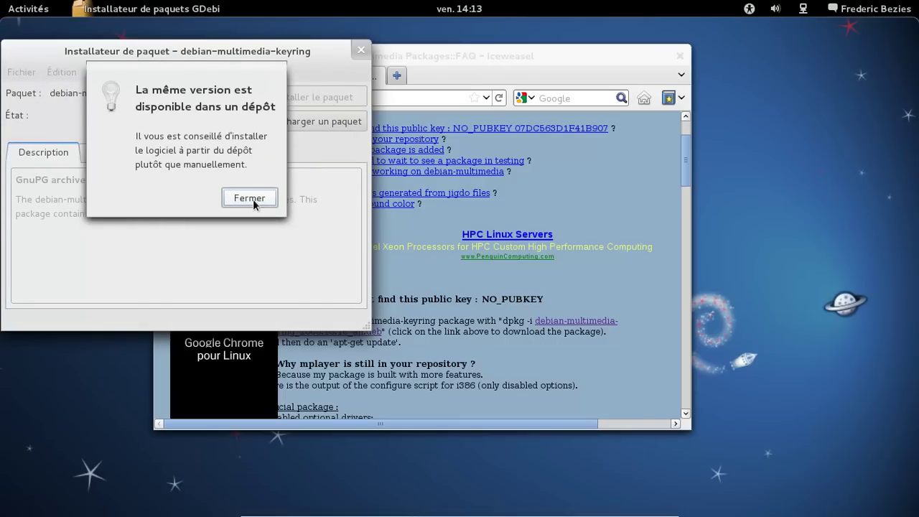
{"action": "left_click", "coordinate": [249, 198]}
{"action": "left_click", "coordinate": [301, 105]}
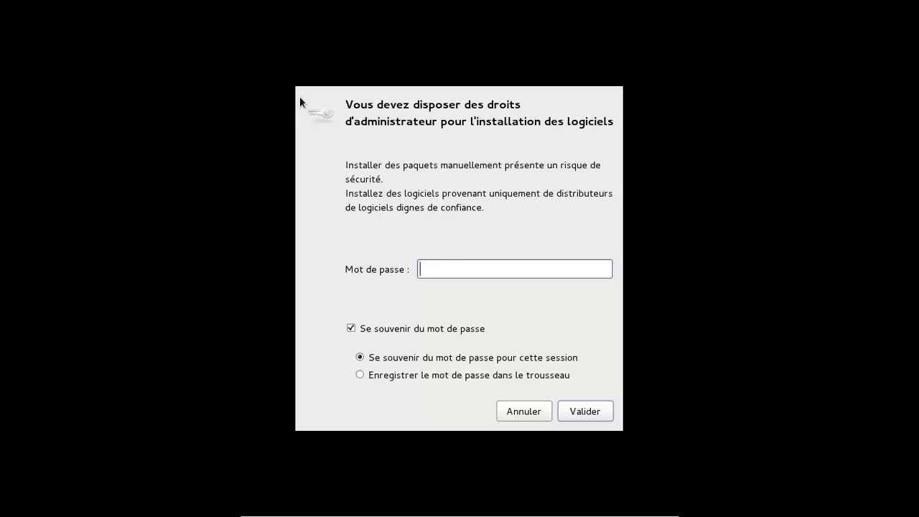
{"action": "type", "text": "********"}
{"action": "key", "text": "Return"}
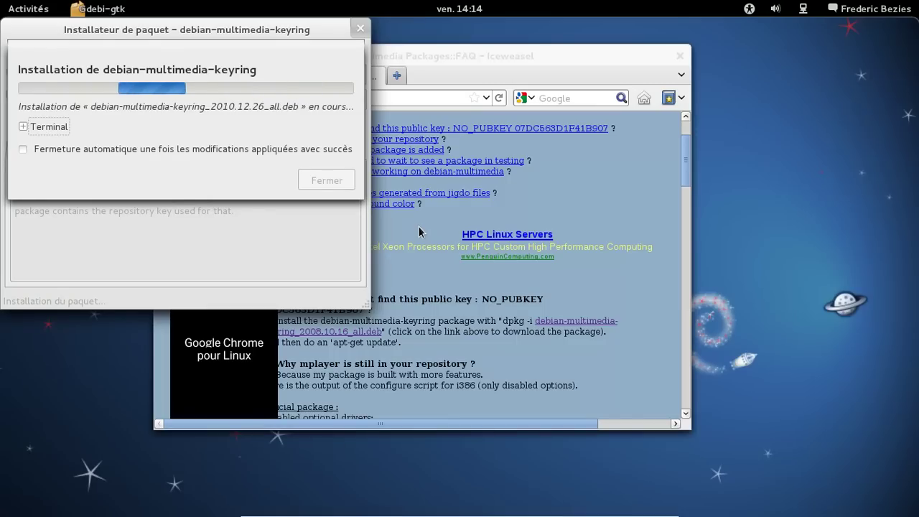
{"action": "left_click", "coordinate": [184, 151]}
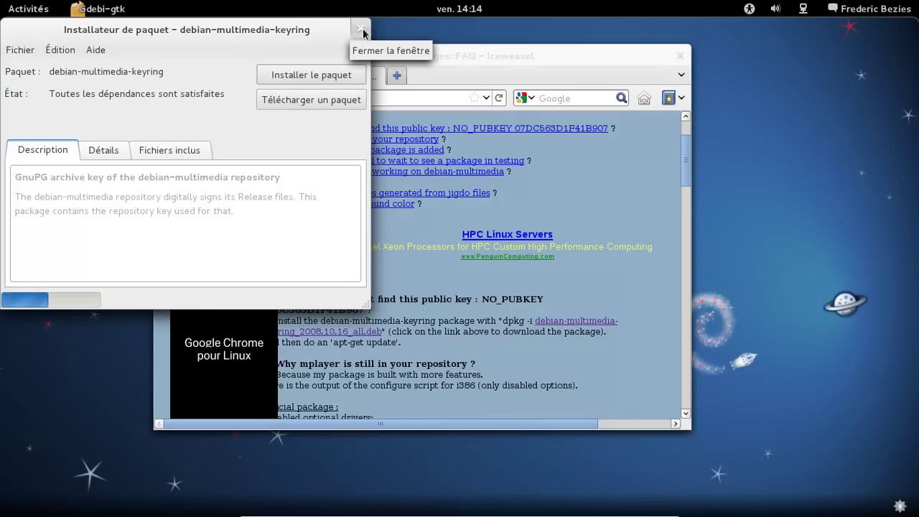
{"action": "left_click", "coordinate": [516, 82]}
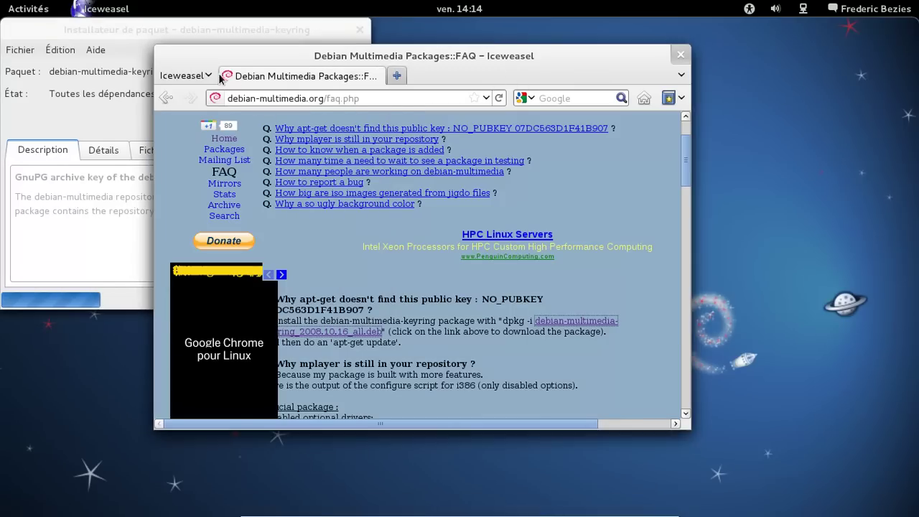
- Check the Iceweasel version (7.0.1) in the About Iceweasel window, then close it
{"action": "left_click", "coordinate": [207, 75]}
{"action": "mouse_move", "coordinate": [460, 203]}
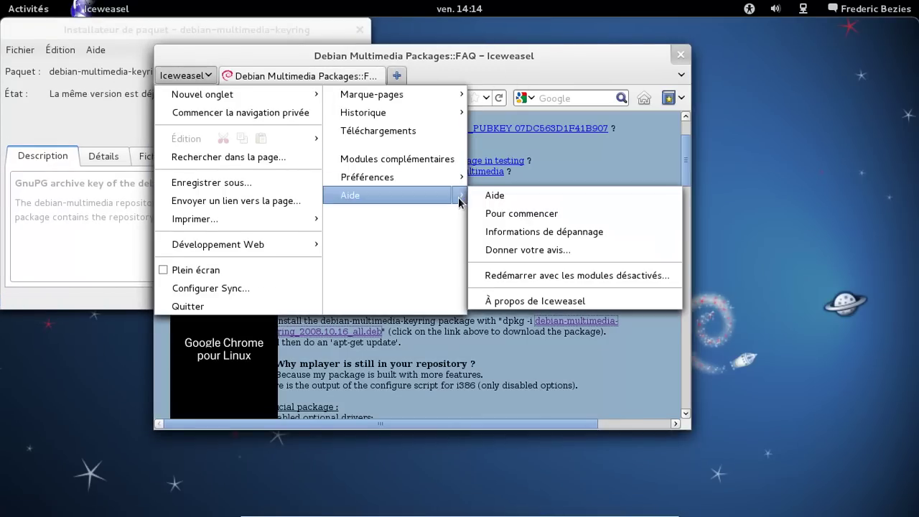
{"action": "left_click", "coordinate": [533, 302]}
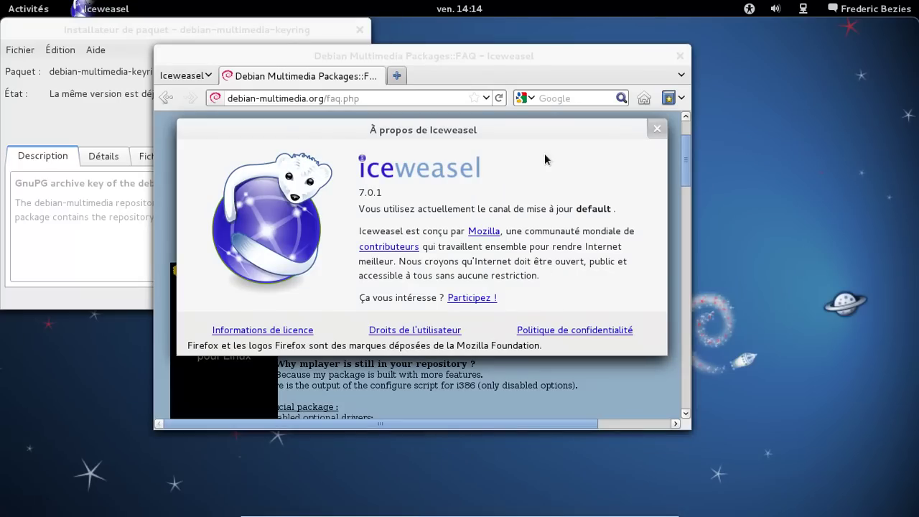
{"action": "left_click", "coordinate": [657, 128]}
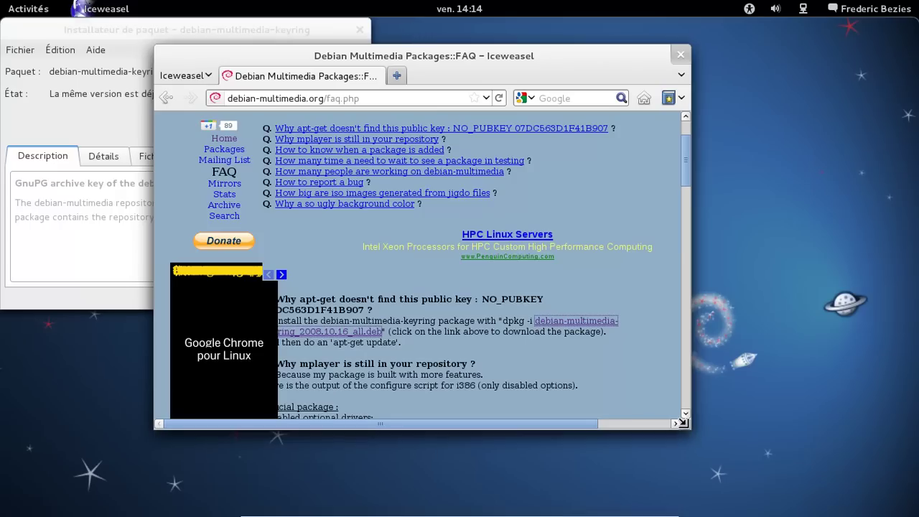
- Enlarge and reposition the Iceweasel window, and close the GDebi installer
{"action": "left_click_drag", "start_coordinate": [685, 423], "coordinate": [796, 495]}
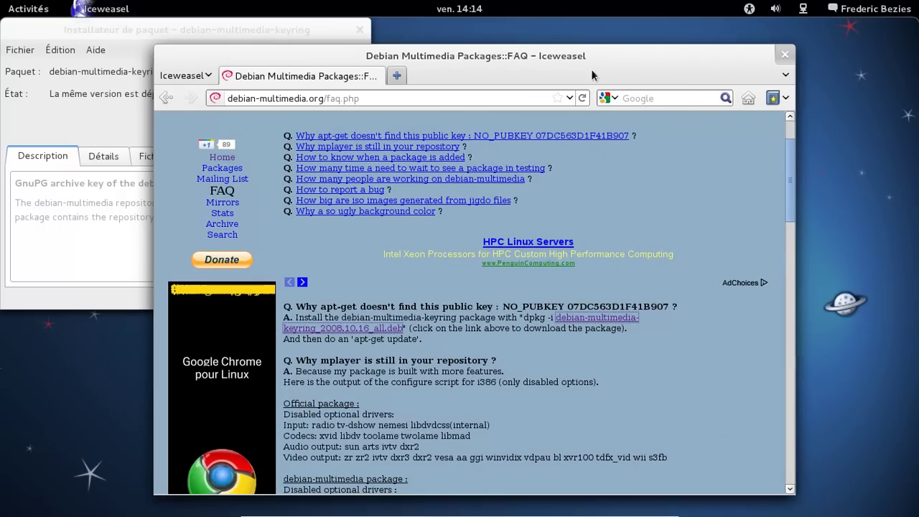
{"action": "left_click_drag", "start_coordinate": [478, 67], "coordinate": [480, 53]}
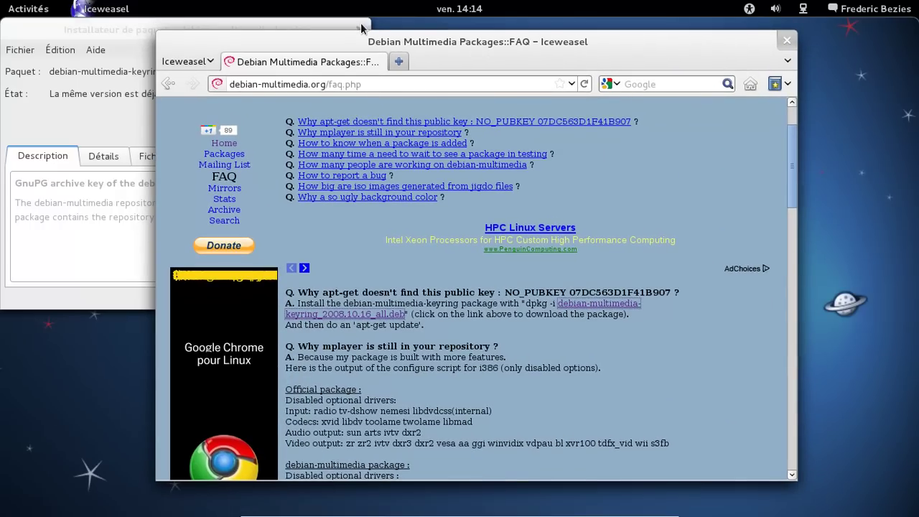
{"action": "left_click", "coordinate": [361, 28]}
- Launch Terminal from the Accessoires category in the Activities Applications view
{"action": "mouse_move", "coordinate": [2, 1]}
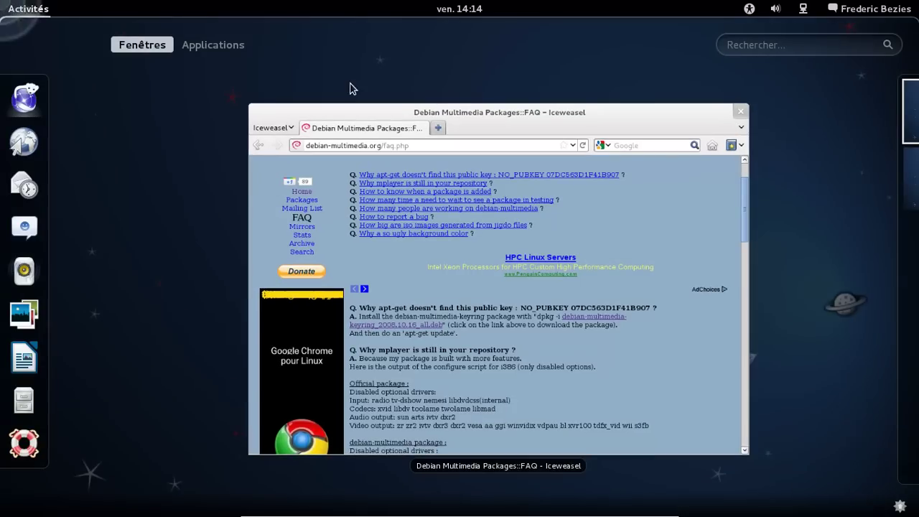
{"action": "left_click", "coordinate": [732, 49]}
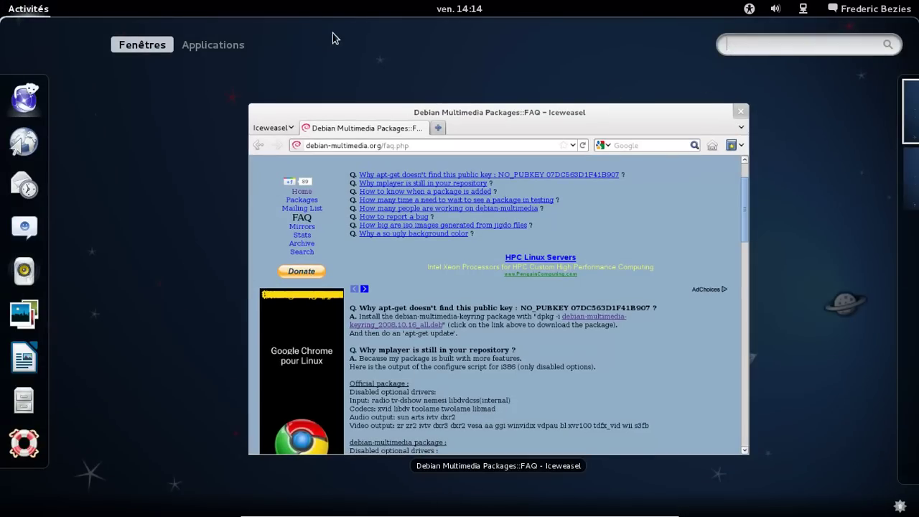
{"action": "left_click", "coordinate": [193, 50]}
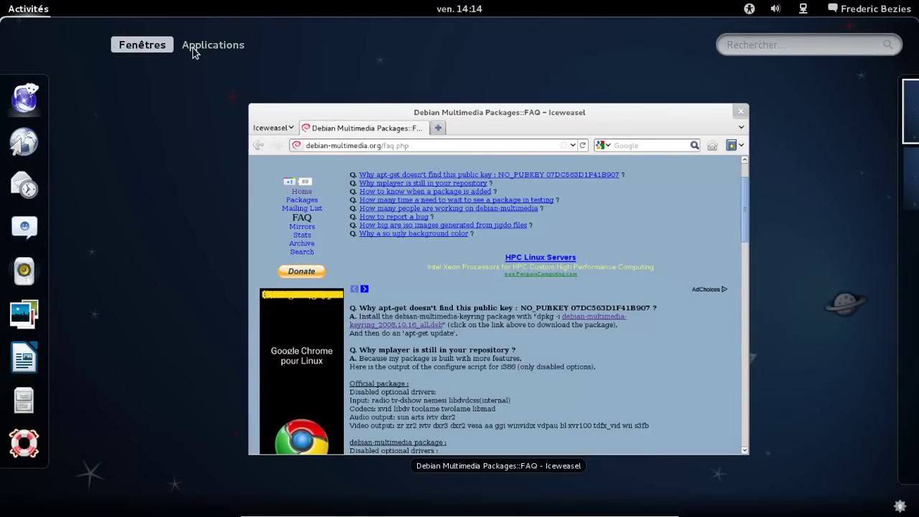
{"action": "left_click", "coordinate": [194, 50]}
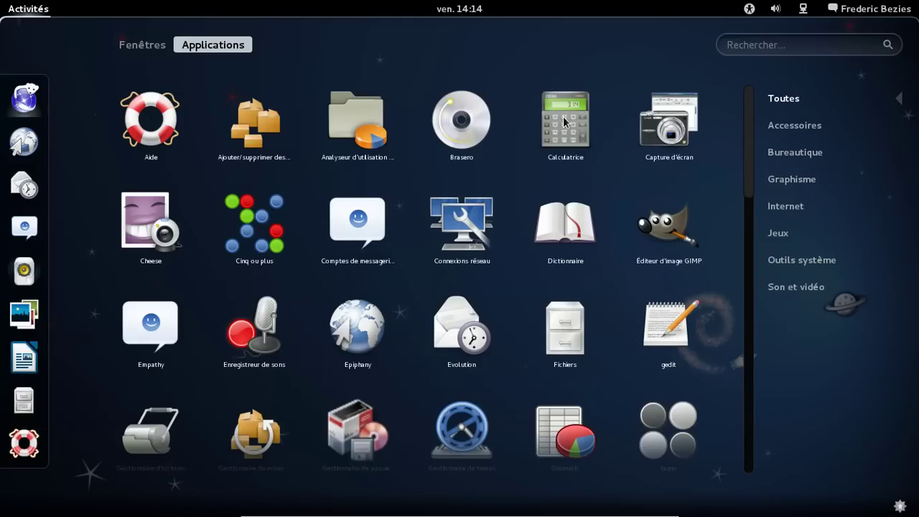
{"action": "left_click", "coordinate": [802, 261]}
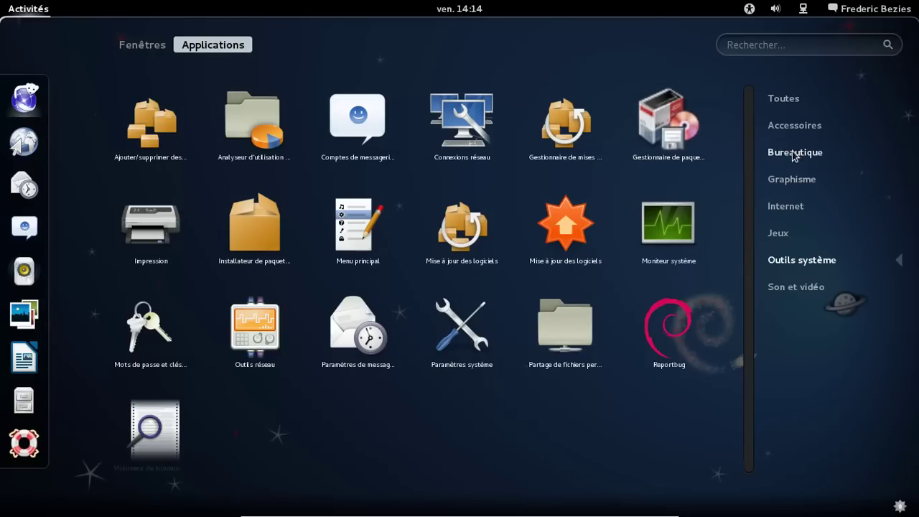
{"action": "left_click", "coordinate": [793, 128]}
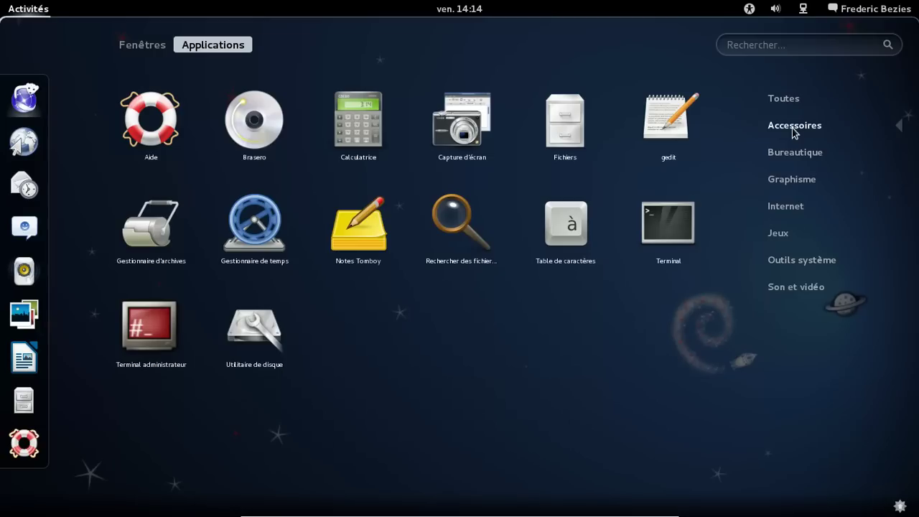
{"action": "left_click", "coordinate": [662, 233]}
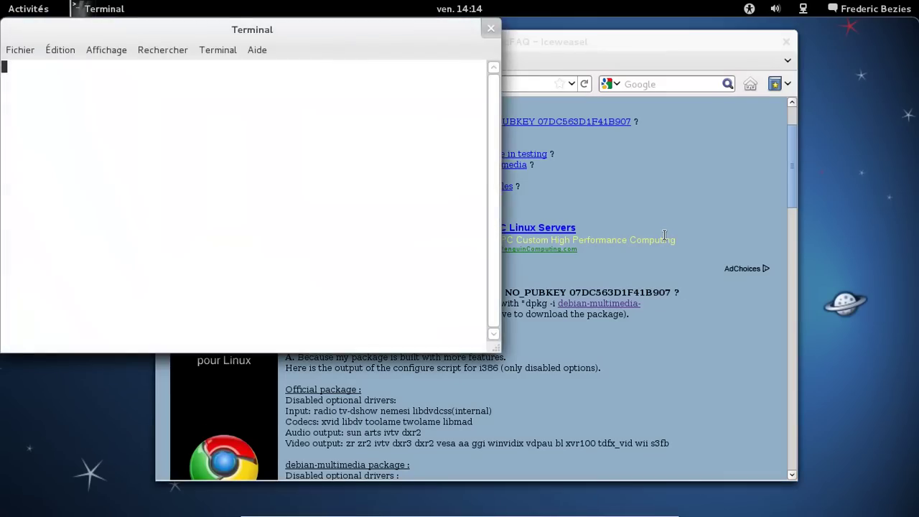
- Switch to root with su and run apt-get update
{"action": "left_click_drag", "start_coordinate": [263, 28], "coordinate": [535, 126]}
{"action": "type", "text": "su"}
{"action": "key", "text": "Return"}
{"action": "key", "text": "Return"}
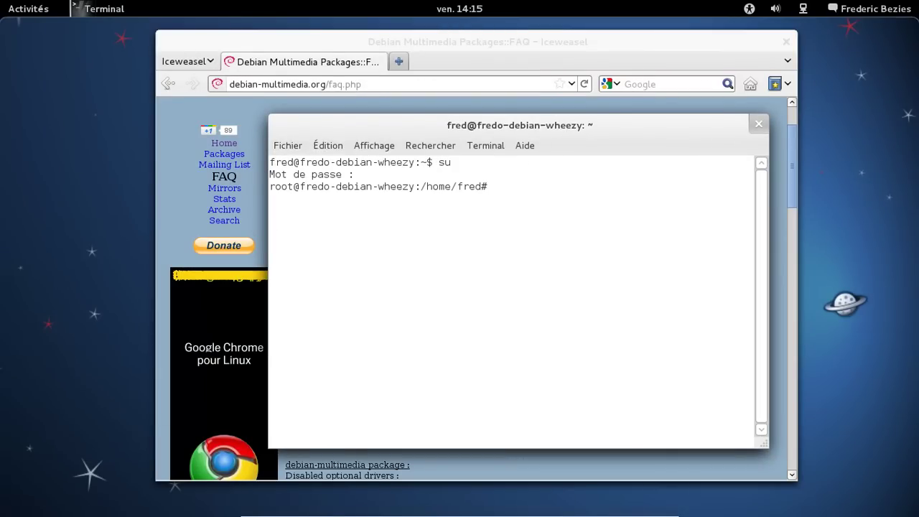
{"action": "type", "text": "apt-get update"}
{"action": "key", "text": "Return"}
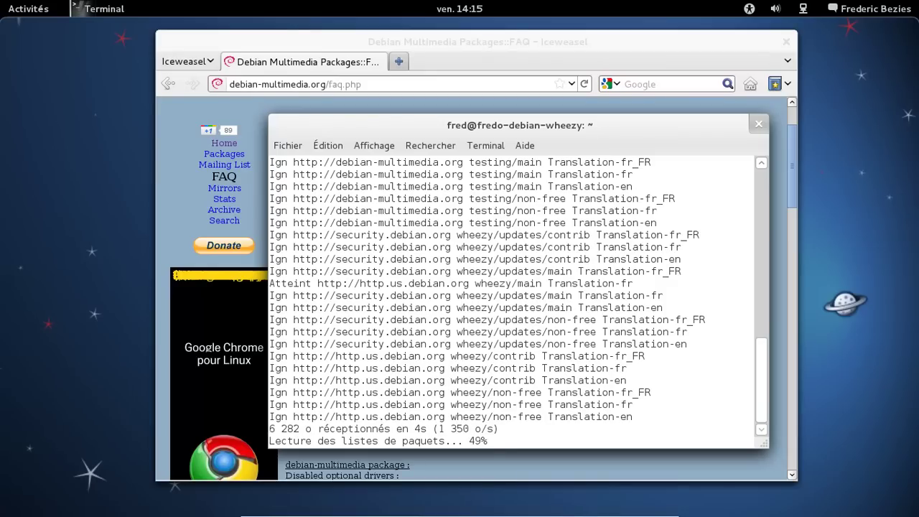
- Run apt-get upgrade by editing the recalled update command
{"action": "key", "text": "Up"}
{"action": "key", "text": "BackSpace"}
{"action": "key", "text": "BackSpace"}
{"action": "key", "text": "BackSpace"}
{"action": "type", "text": "grade"}
{"action": "key", "text": "Return"}
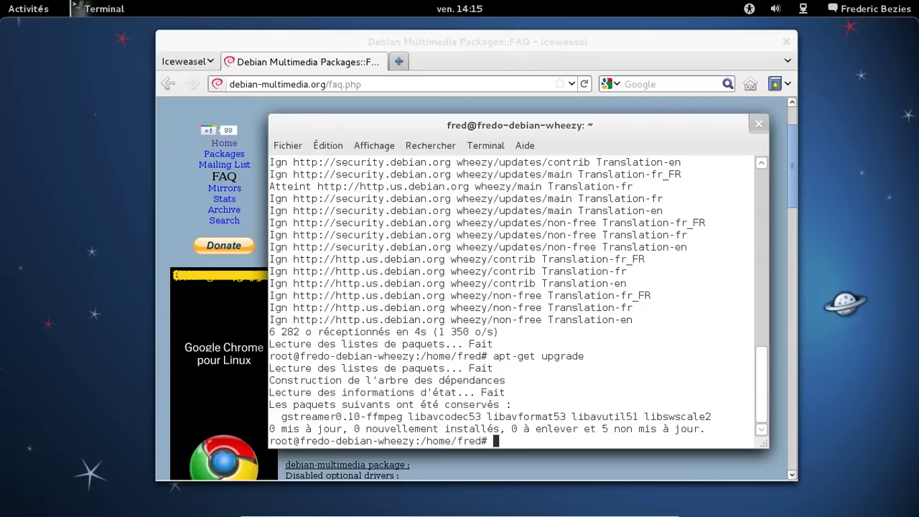
- Exit the root shell and close the Terminal and Iceweasel windows
{"action": "type", "text": "exit"}
{"action": "key", "text": "Return"}
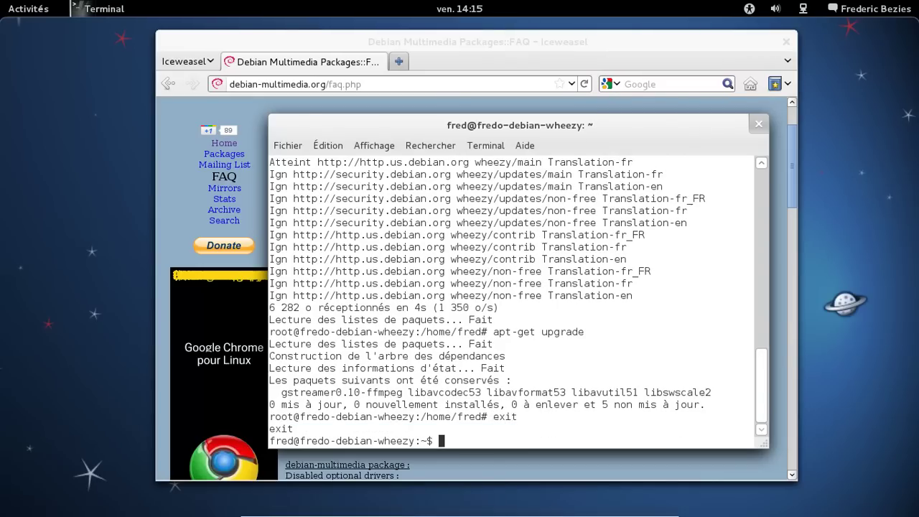
{"action": "left_click", "coordinate": [758, 124]}
{"action": "left_click", "coordinate": [789, 45]}
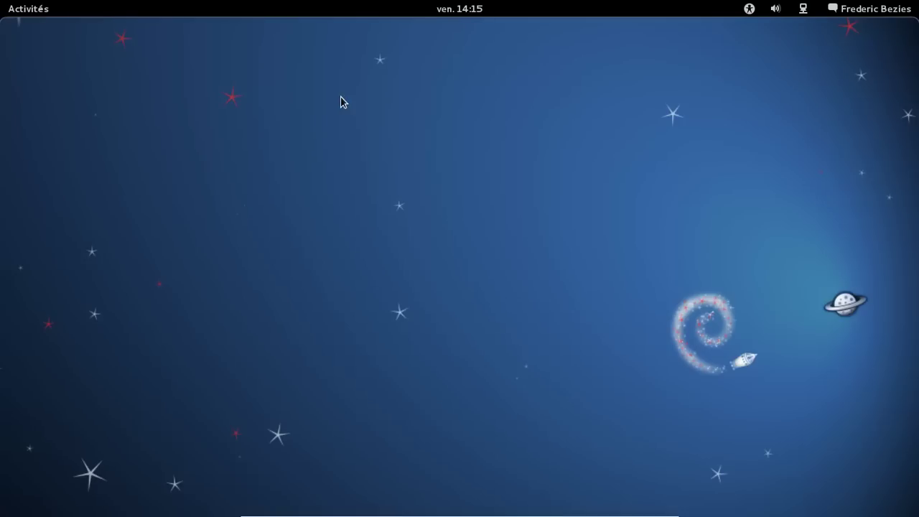
- Search 'log' to launch Synaptic, and permanently dismiss its root-permissions notice
{"action": "mouse_move", "coordinate": [2, 4]}
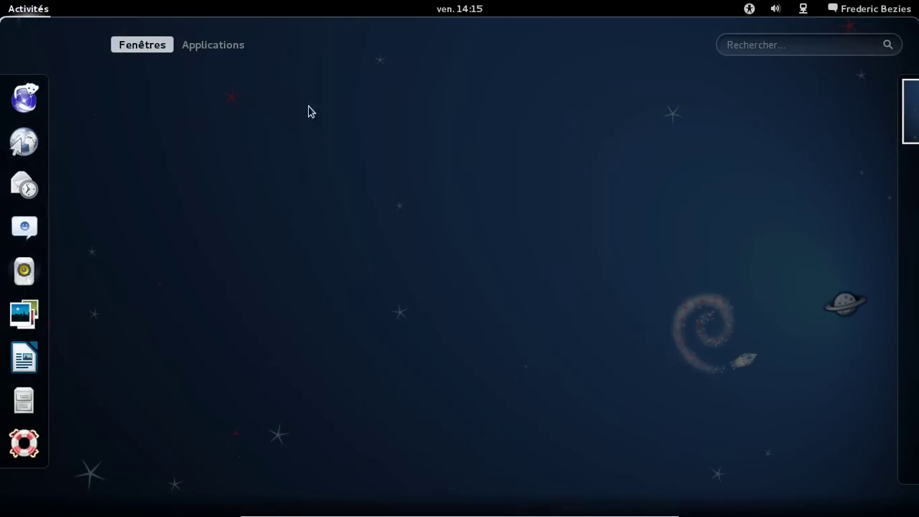
{"action": "left_click", "coordinate": [771, 47]}
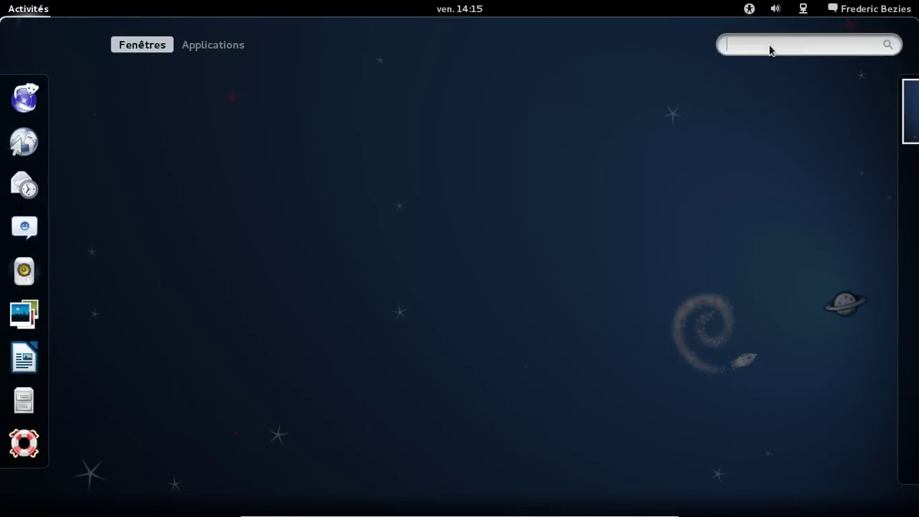
{"action": "type", "text": "log"}
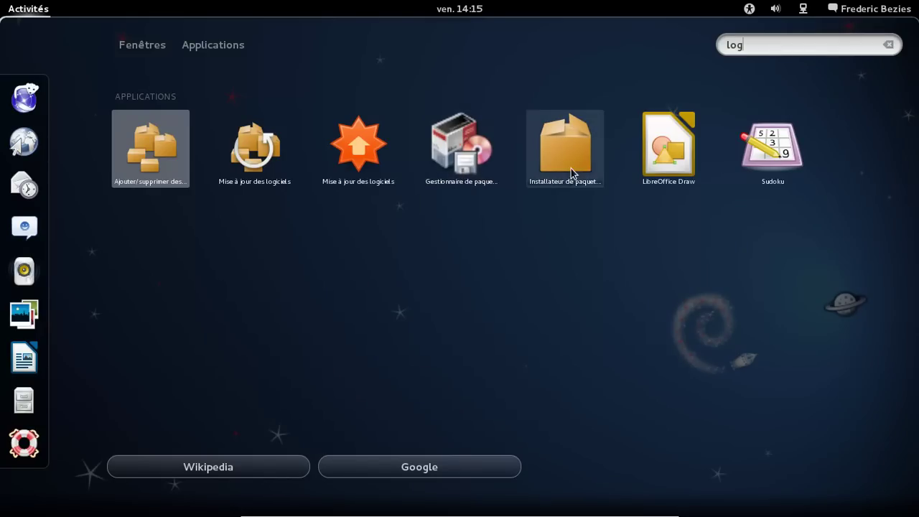
{"action": "left_click", "coordinate": [480, 174]}
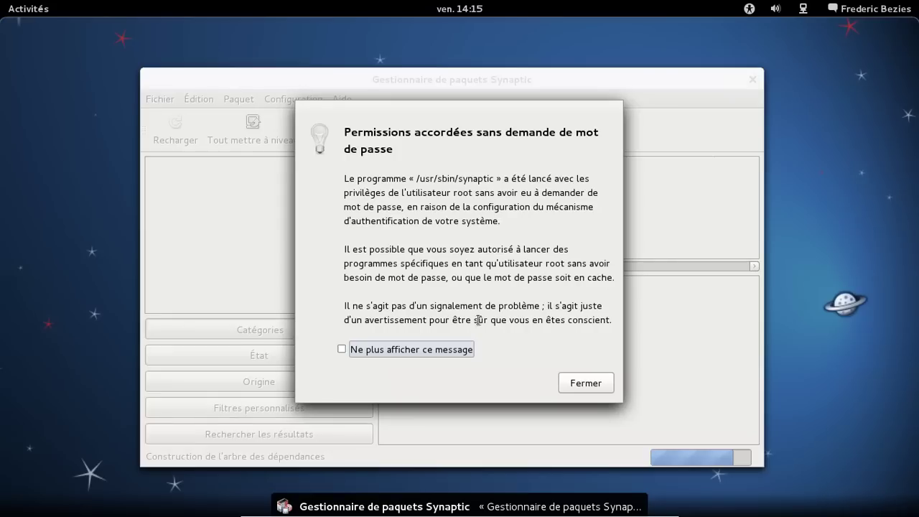
{"action": "left_click", "coordinate": [436, 350]}
{"action": "left_click", "coordinate": [581, 382]}
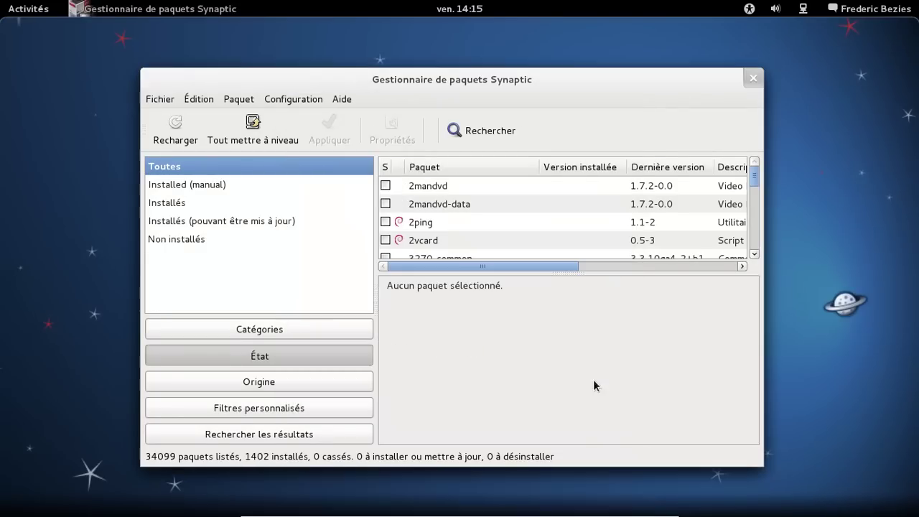
- Mark gstreamer0.10-ffmpeg for upgrade from the upgradable list, accepting its extra dependent changes
{"action": "left_click", "coordinate": [295, 223]}
{"action": "left_click", "coordinate": [468, 188]}
{"action": "right_click", "coordinate": [468, 188]}
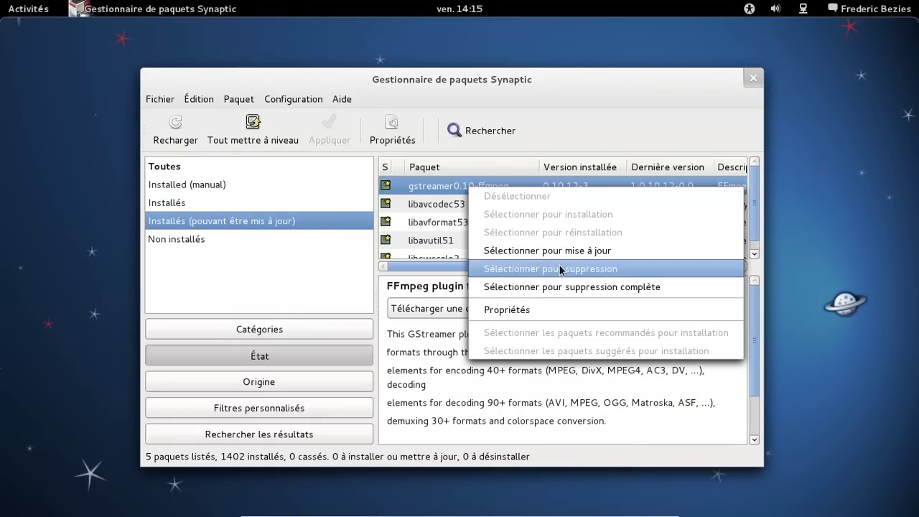
{"action": "left_click", "coordinate": [559, 251]}
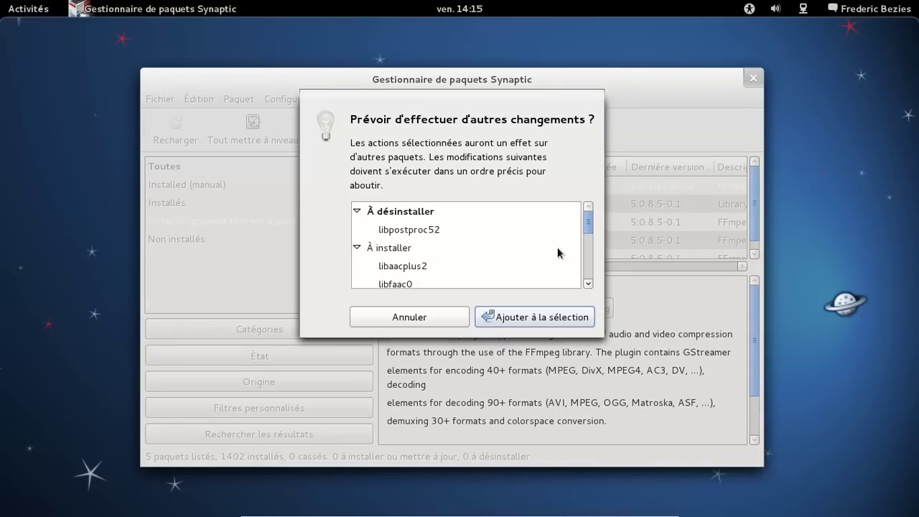
{"action": "mouse_move", "coordinate": [583, 233]}
{"action": "left_mouse_down"}
{"action": "mouse_move", "coordinate": [593, 279]}
{"action": "mouse_move", "coordinate": [594, 241]}
{"action": "left_mouse_up"}
{"action": "left_click", "coordinate": [544, 320]}
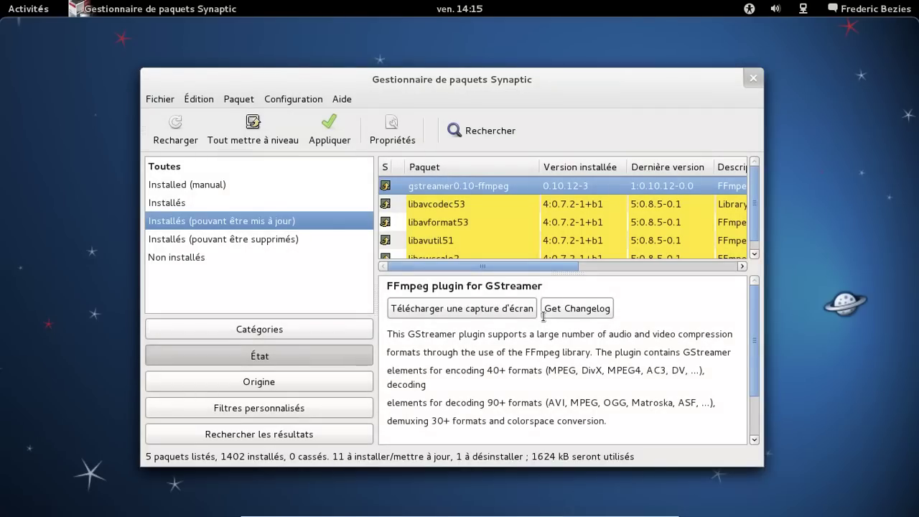
- Apply the marked changes in Synaptic and show per-file download details
{"action": "left_click", "coordinate": [345, 141]}
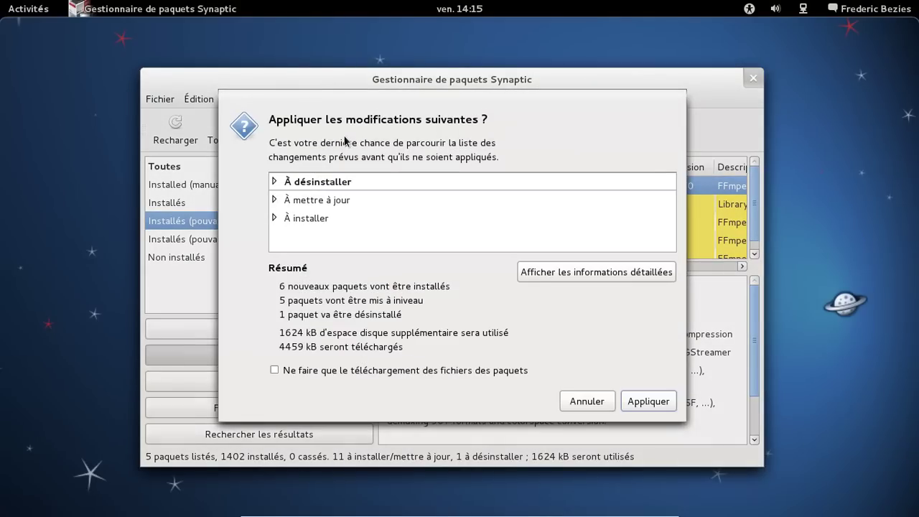
{"action": "left_click", "coordinate": [649, 404]}
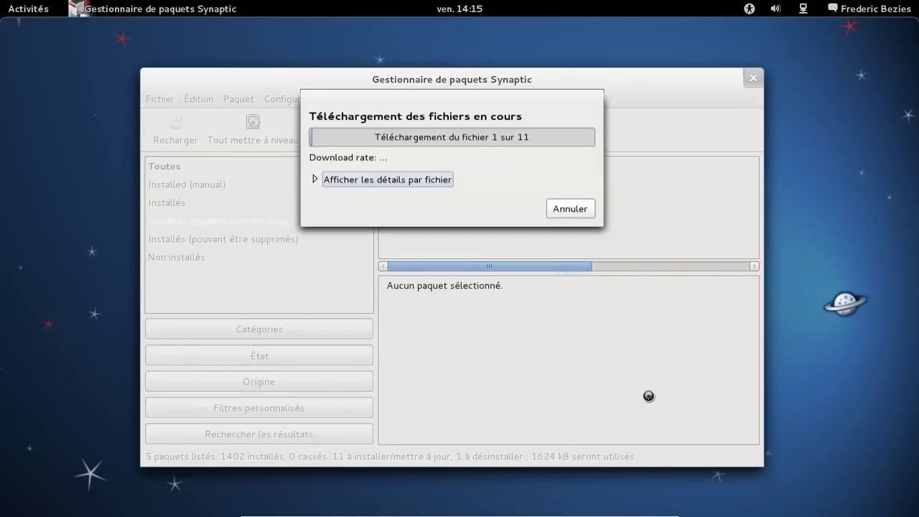
{"action": "left_click", "coordinate": [315, 184]}
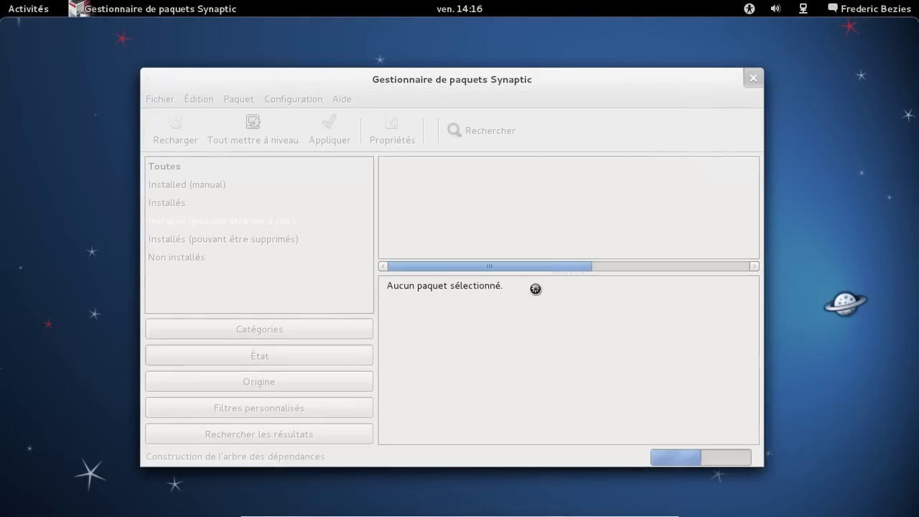
- Purge libpostproc52's leftover configuration, then list the manually installed packages
{"action": "left_click", "coordinate": [261, 238]}
{"action": "left_click", "coordinate": [410, 189]}
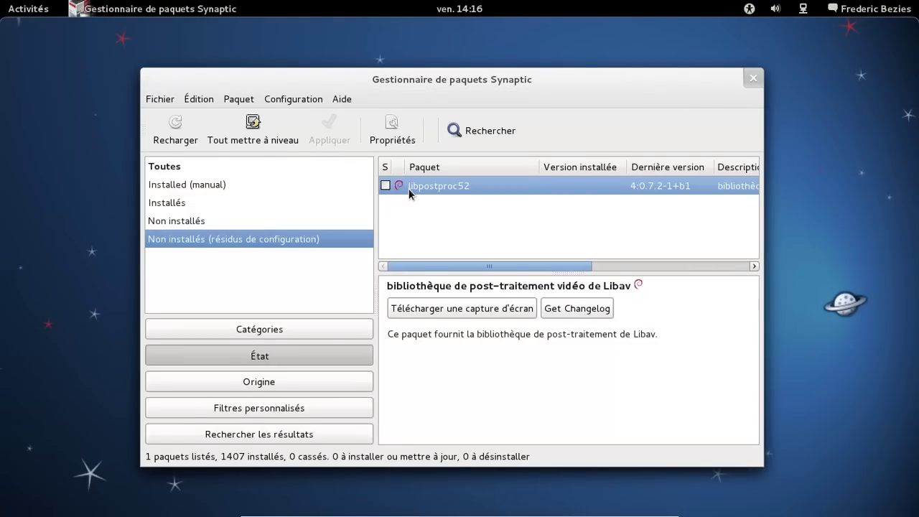
{"action": "right_click", "coordinate": [408, 188]}
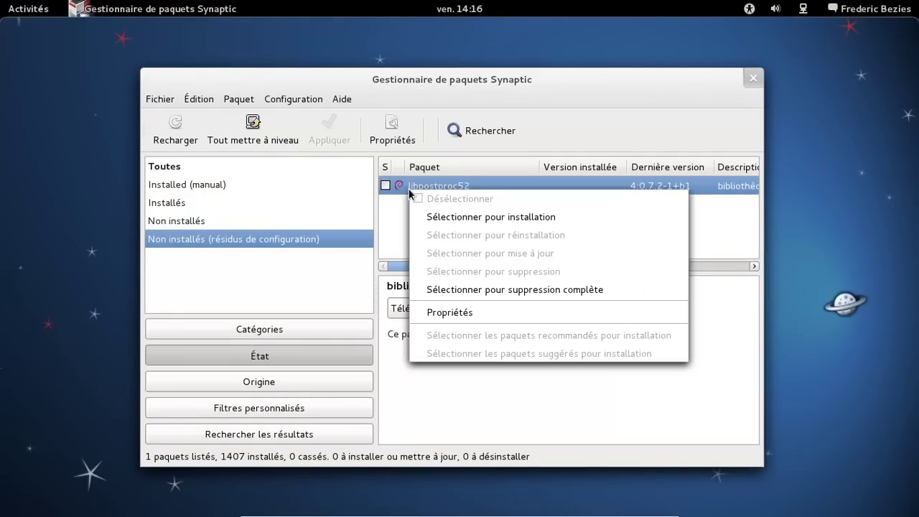
{"action": "left_click", "coordinate": [509, 290]}
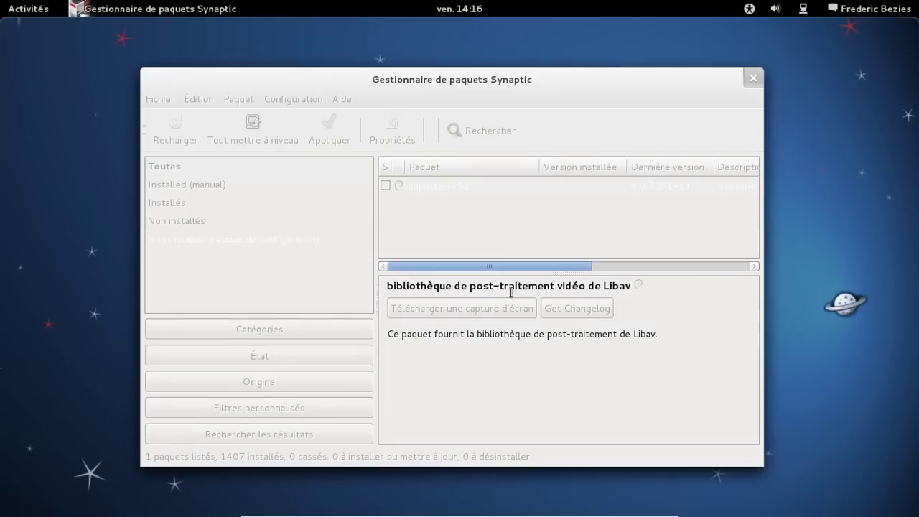
{"action": "left_click", "coordinate": [351, 139]}
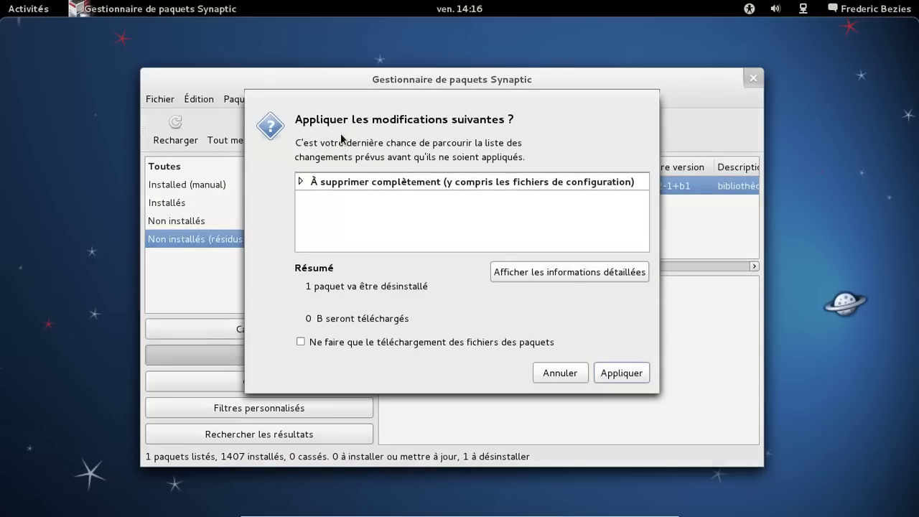
{"action": "left_click", "coordinate": [621, 373]}
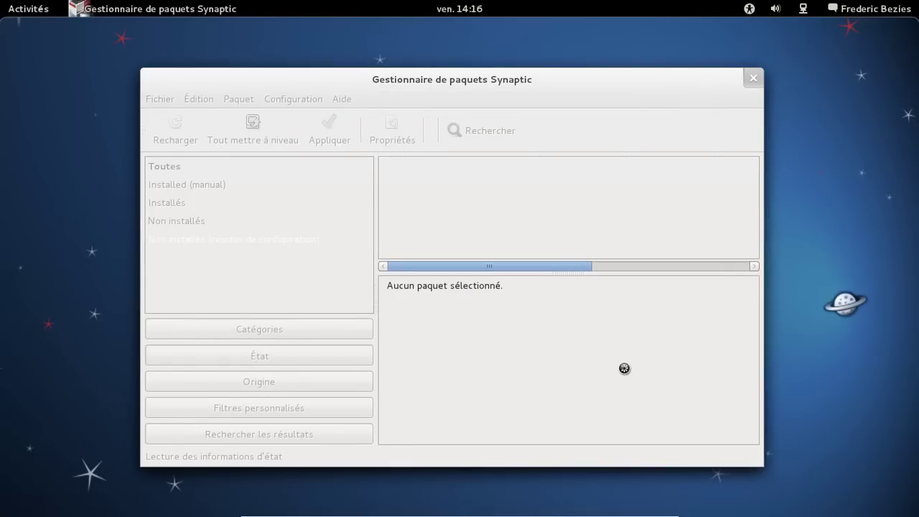
{"action": "left_click", "coordinate": [243, 186]}
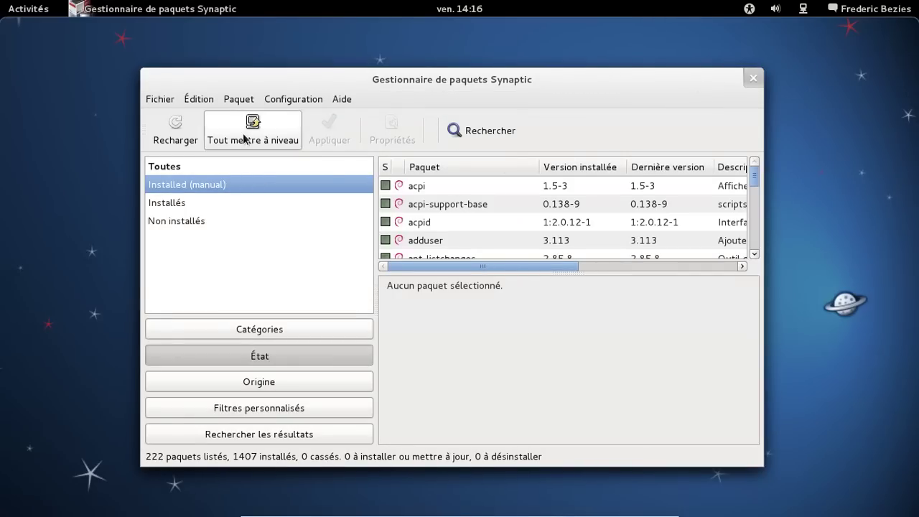
- Search 'logithèque' and install software-center along with its additional required packages
{"action": "left_click", "coordinate": [509, 128]}
{"action": "type", "text": "logit"}
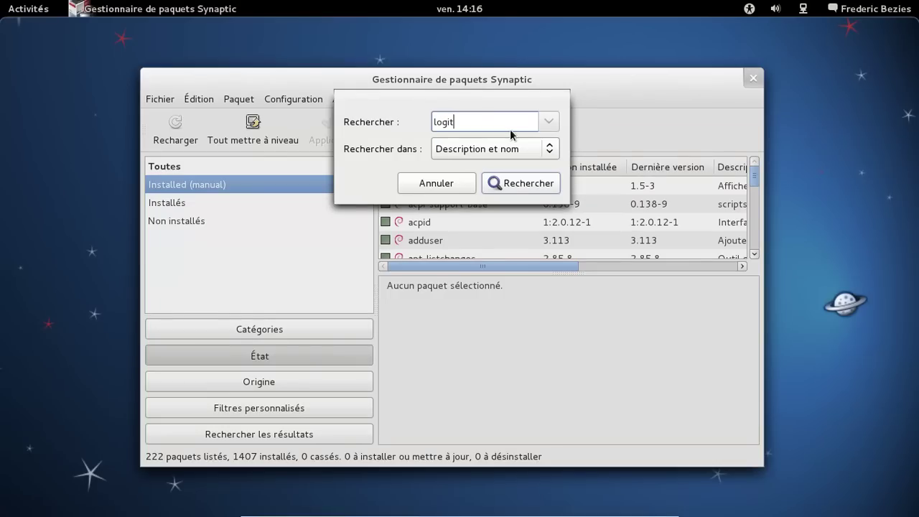
{"action": "type", "text": "hèque"}
{"action": "left_click", "coordinate": [513, 183]}
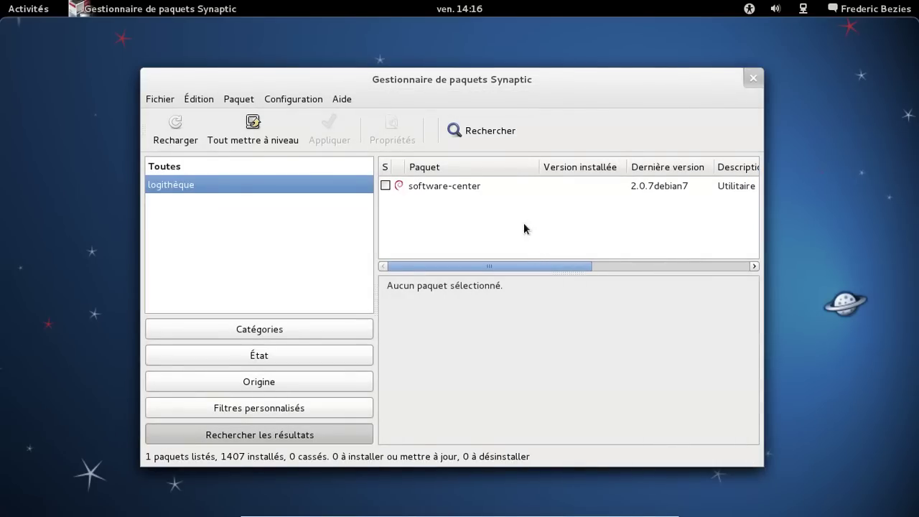
{"action": "left_click", "coordinate": [495, 190]}
{"action": "left_click", "coordinate": [387, 186]}
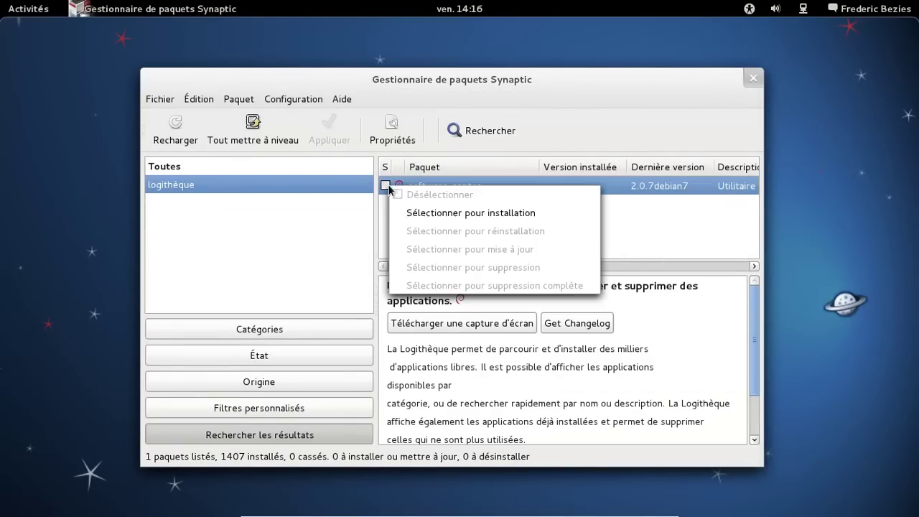
{"action": "left_click", "coordinate": [426, 212]}
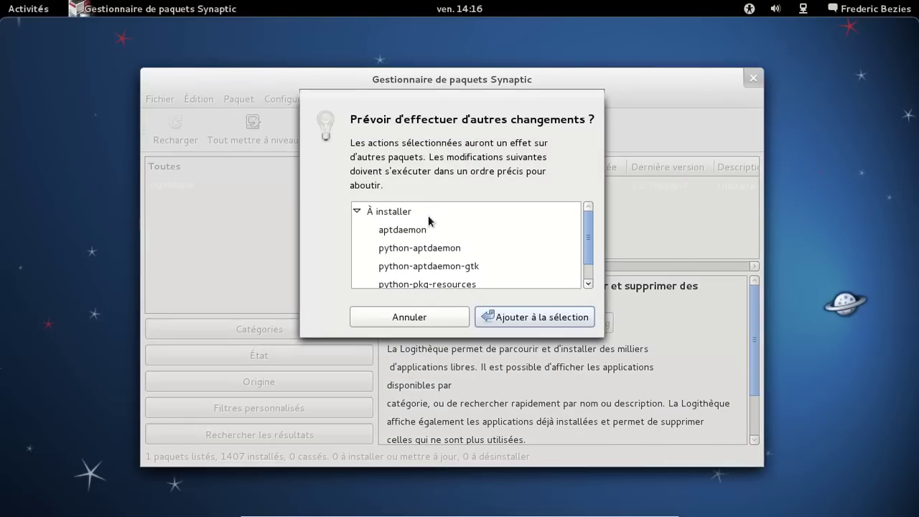
{"action": "scroll", "coordinate": [589, 233], "scroll_direction": "down", "scroll_amount": 1}
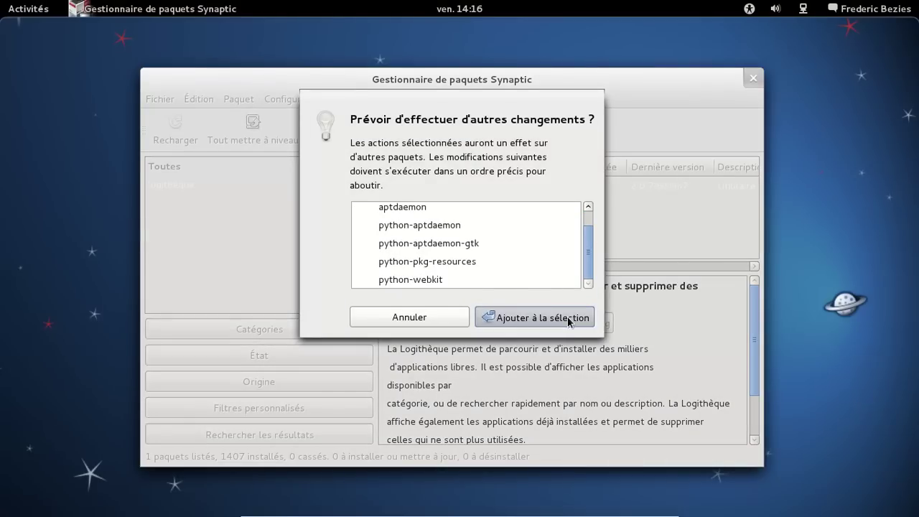
{"action": "left_click", "coordinate": [570, 320]}
{"action": "left_click", "coordinate": [343, 137]}
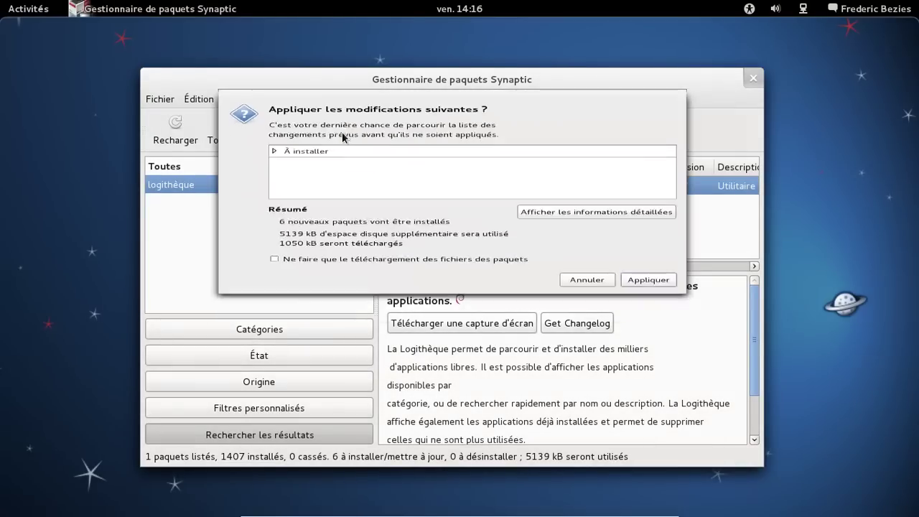
{"action": "left_click", "coordinate": [652, 372]}
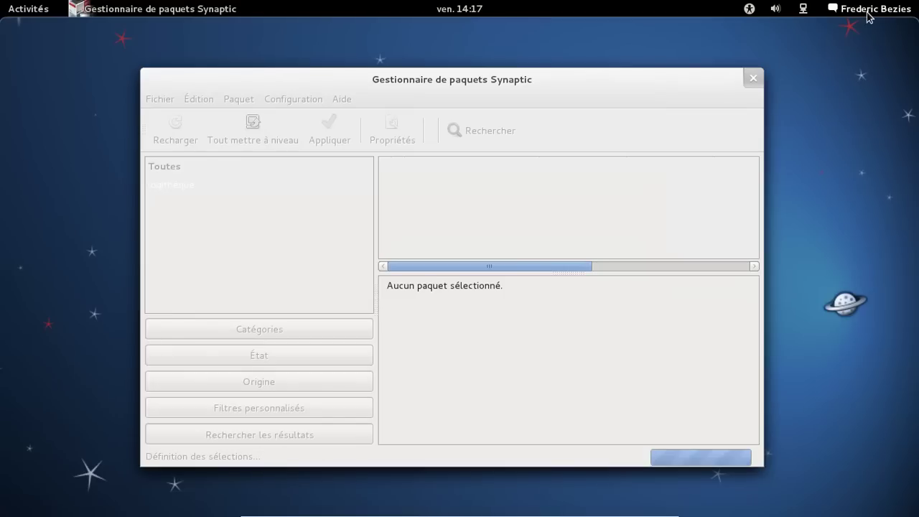
- Search for 'tweak' and mark gnome-tweak-tool for installation
{"action": "left_click", "coordinate": [867, 13]}
{"action": "left_click", "coordinate": [867, 13]}
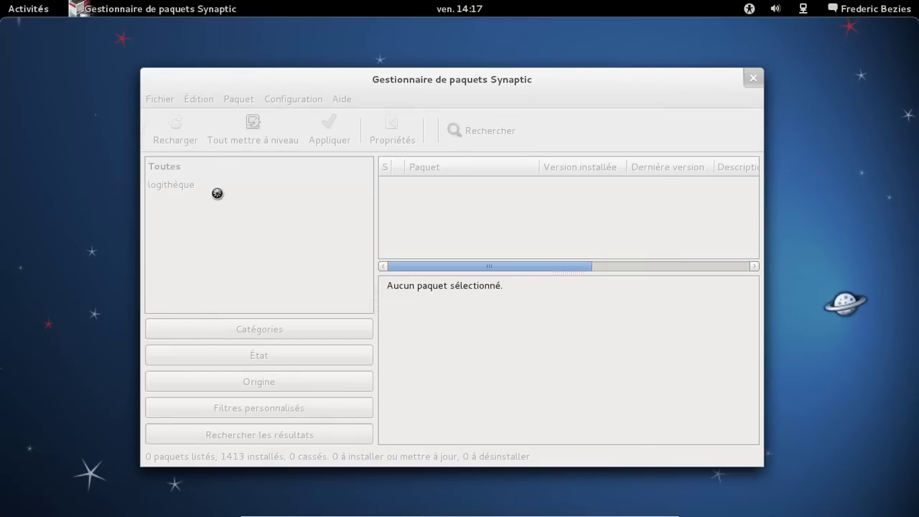
{"action": "left_click", "coordinate": [477, 129]}
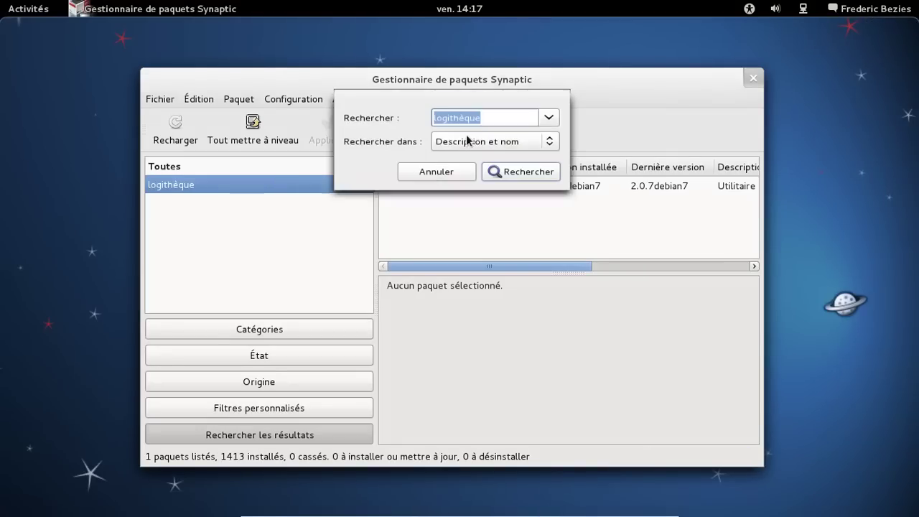
{"action": "type", "text": "tw"}
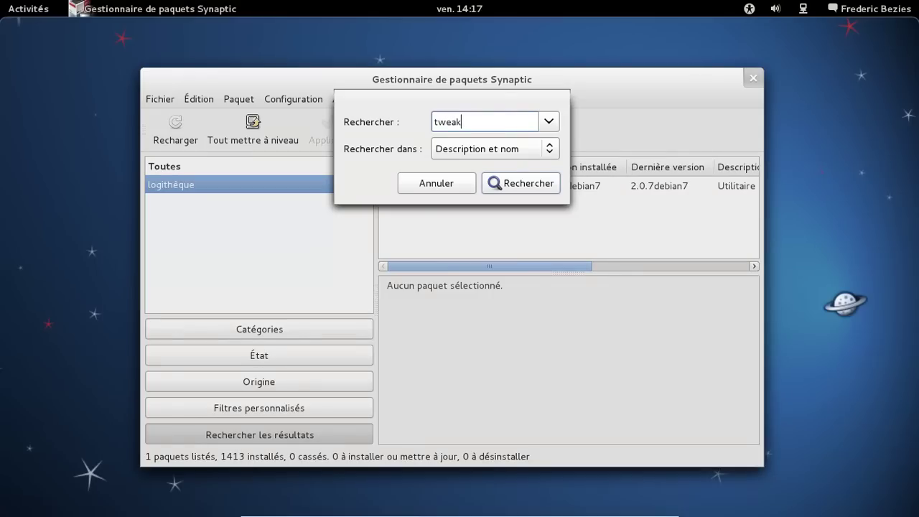
{"action": "type", "text": "eak"}
{"action": "key", "text": "Return"}
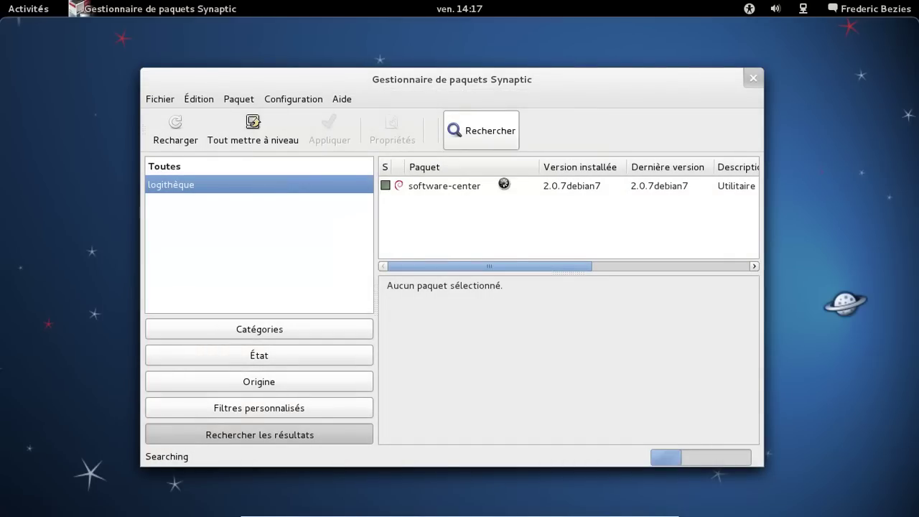
{"action": "scroll", "coordinate": [524, 203], "scroll_direction": "down", "scroll_amount": 2}
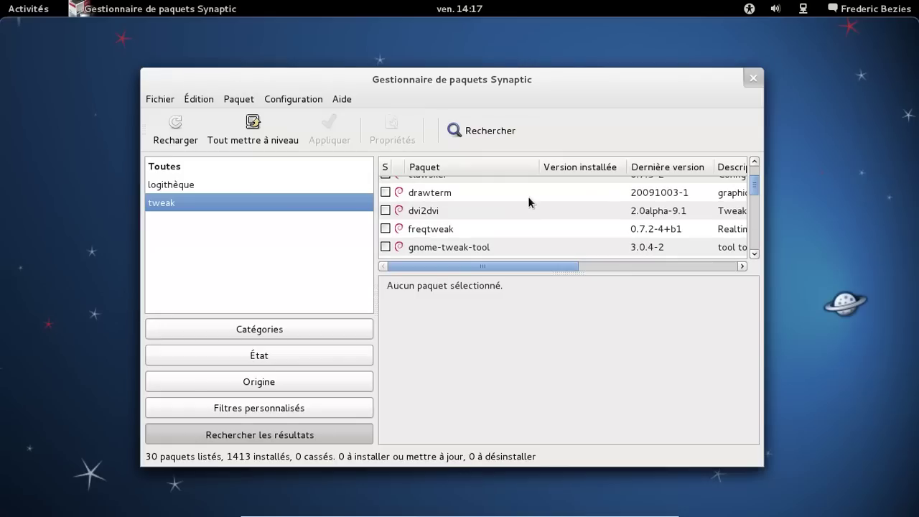
{"action": "left_click", "coordinate": [453, 250]}
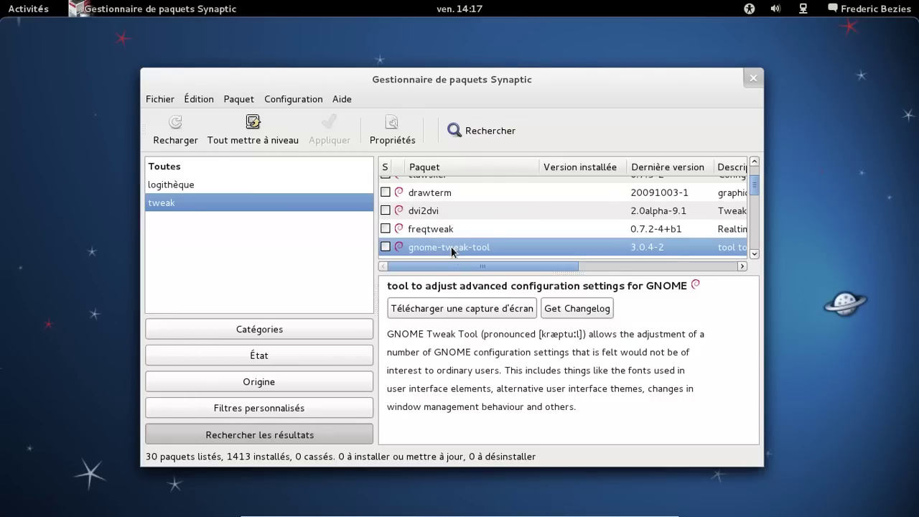
{"action": "left_click", "coordinate": [385, 249]}
{"action": "left_click", "coordinate": [421, 272]}
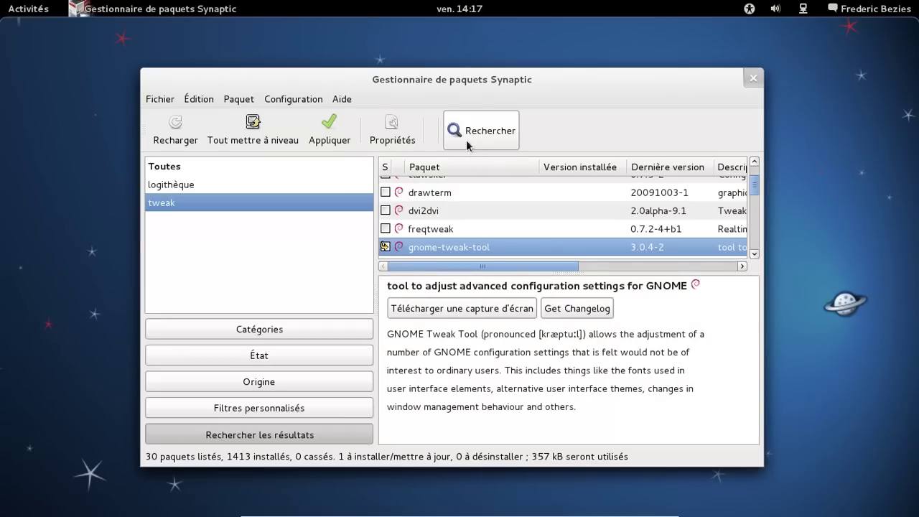
- Search for packages matching 'gnome-shell'
{"action": "left_click", "coordinate": [466, 147]}
{"action": "type", "text": "gnome-shell"}
{"action": "key", "text": "Return"}
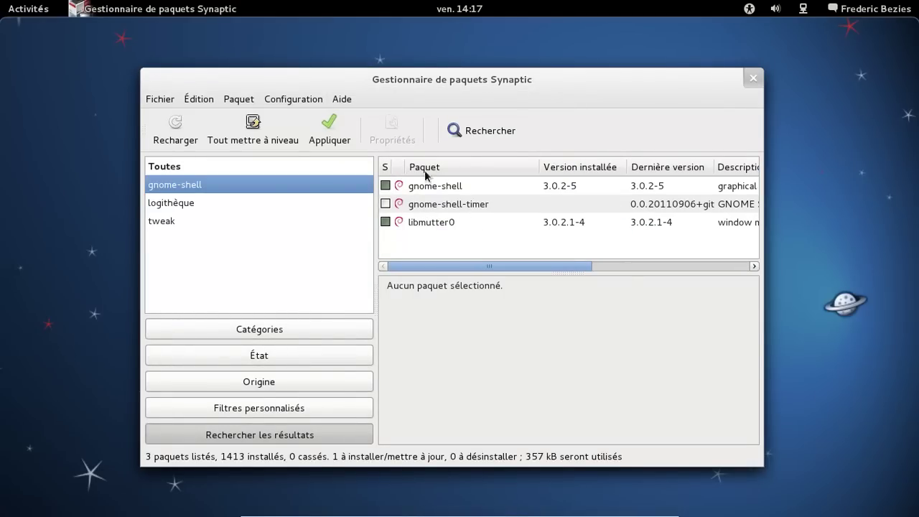
- Search for 'extensions' and scroll through the 707 matching packages
{"action": "left_click", "coordinate": [482, 136]}
{"action": "type", "text": "e"}
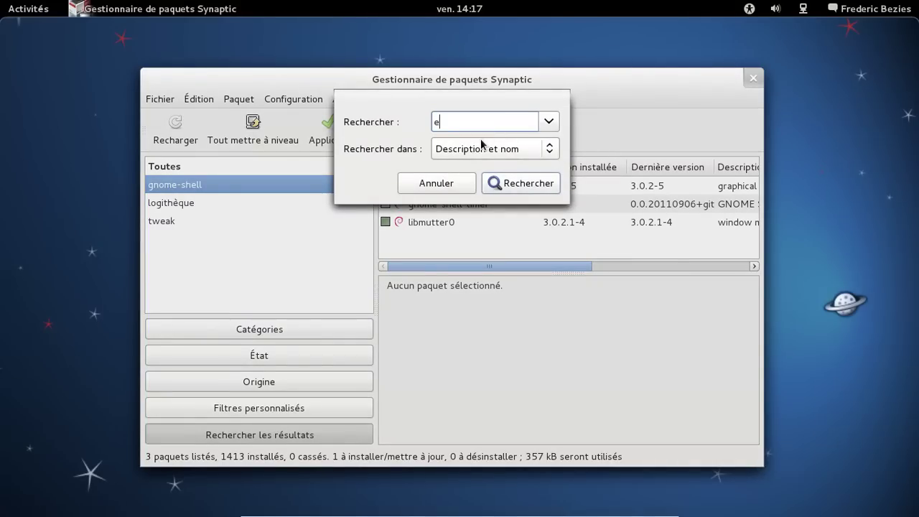
{"action": "type", "text": "xtensions"}
{"action": "key", "text": "Return"}
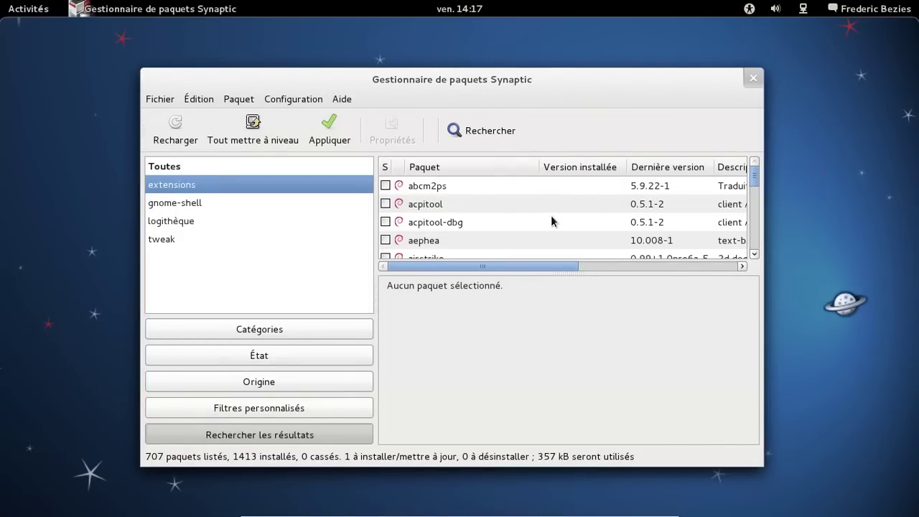
{"action": "scroll", "coordinate": [555, 204], "scroll_direction": "down", "scroll_amount": 5}
{"action": "scroll", "coordinate": [555, 204], "scroll_direction": "down", "scroll_amount": 2}
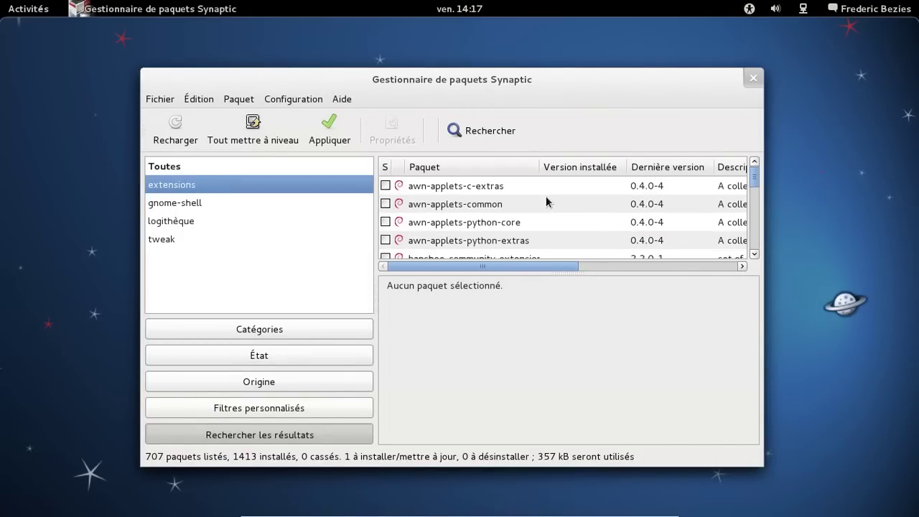
{"action": "scroll", "coordinate": [593, 196], "scroll_direction": "down", "scroll_amount": 4}
{"action": "scroll", "coordinate": [594, 194], "scroll_direction": "down", "scroll_amount": 3}
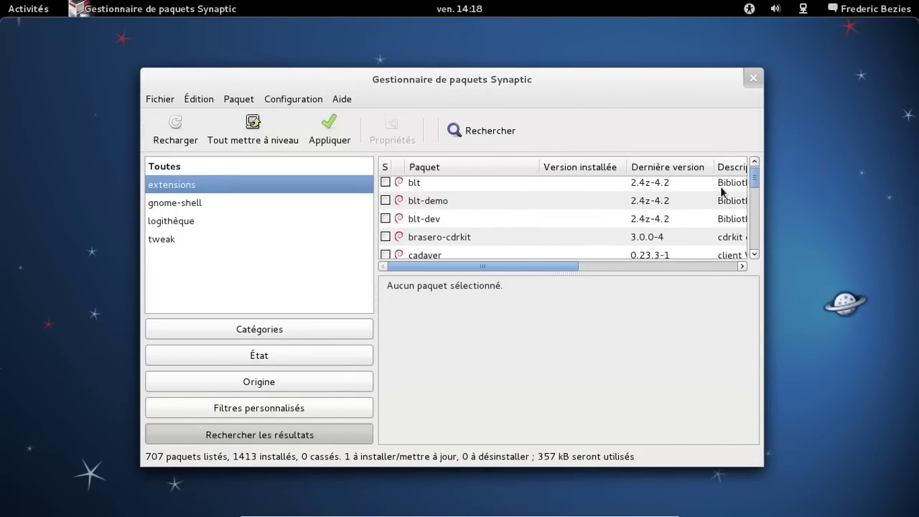
{"action": "left_click_drag", "start_coordinate": [755, 179], "coordinate": [753, 202]}
{"action": "scroll", "coordinate": [553, 230], "scroll_direction": "up", "scroll_amount": 10}
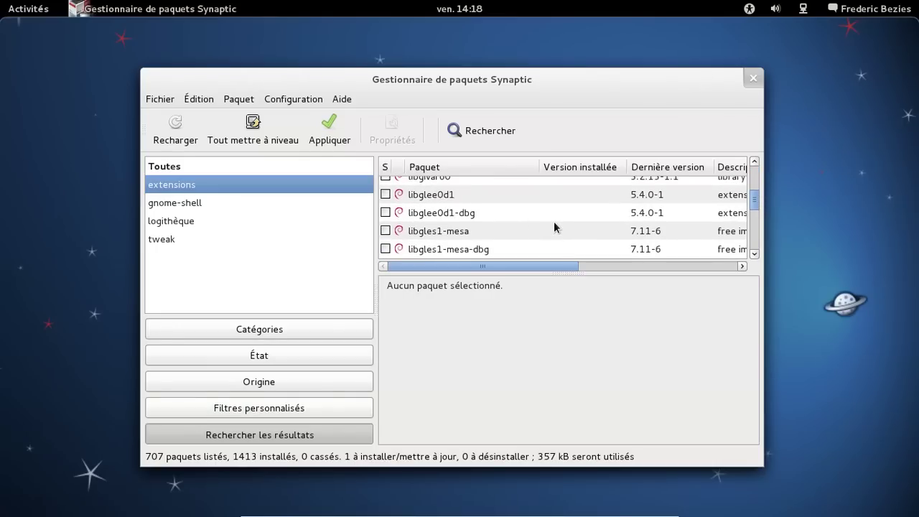
{"action": "scroll", "coordinate": [554, 227], "scroll_direction": "up", "scroll_amount": 2}
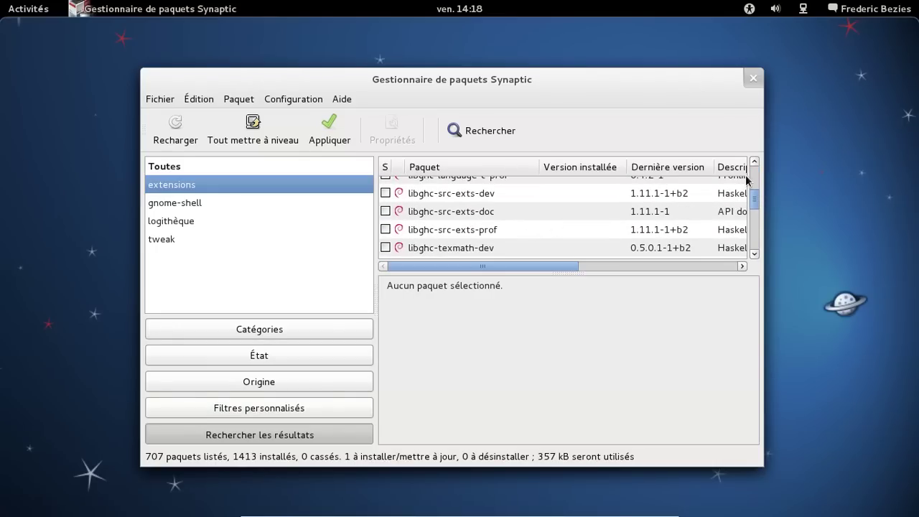
{"action": "scroll", "coordinate": [752, 179], "scroll_direction": "up", "scroll_amount": 15}
{"action": "scroll", "coordinate": [753, 179], "scroll_direction": "up", "scroll_amount": 15}
{"action": "left_click_drag", "start_coordinate": [755, 203], "coordinate": [758, 204]}
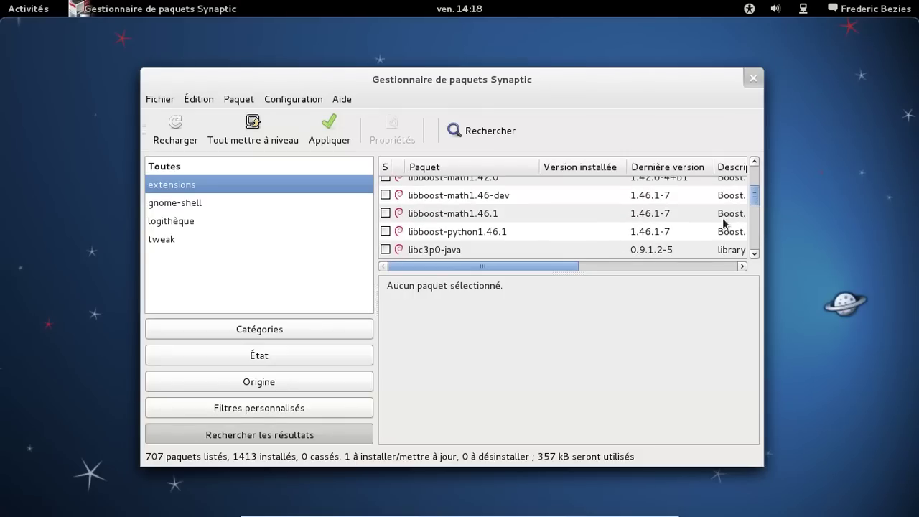
{"action": "scroll", "coordinate": [757, 164], "scroll_direction": "up", "scroll_amount": 5}
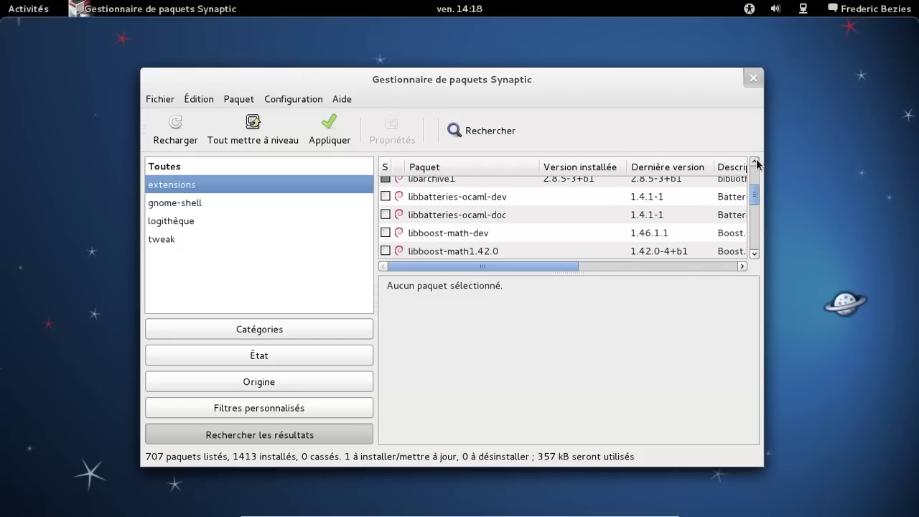
{"action": "scroll", "coordinate": [757, 164], "scroll_direction": "up", "scroll_amount": 2}
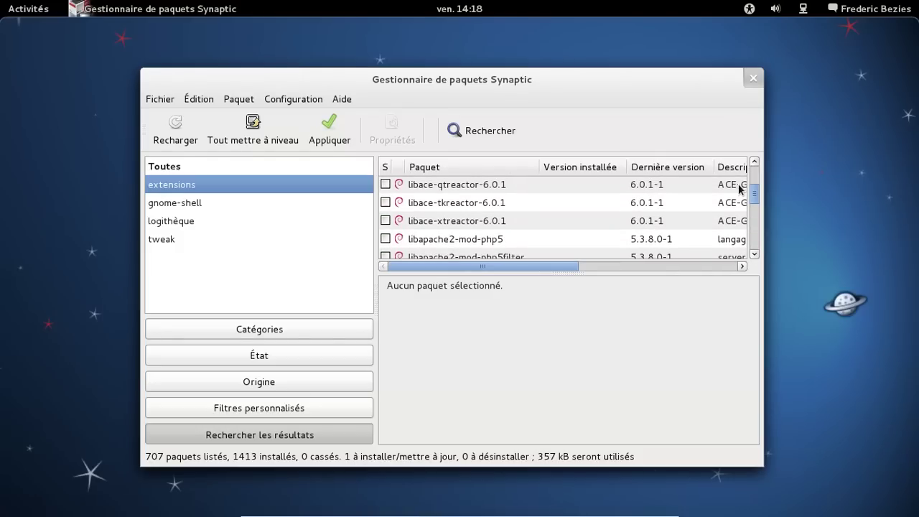
- Step through descriptions from libace-qtreactor-6.0.1 up to gir1.2-epiphany-2.31, then try quitting Synaptic
{"action": "left_click", "coordinate": [740, 189]}
{"action": "key", "text": "Up"}
{"action": "key", "text": "Up"}
{"action": "key", "text": "Up"}
{"action": "key", "text": "Up"}
{"action": "key", "text": "Up"}
{"action": "key", "text": "Up"}
{"action": "key", "text": "Up"}
{"action": "key", "text": "Up"}
{"action": "key", "text": "Up"}
{"action": "key", "text": "Up"}
{"action": "key", "text": "Up"}
{"action": "key", "text": "Up"}
{"action": "key", "text": "Up"}
{"action": "key", "text": "Up"}
{"action": "key", "text": "Up"}
{"action": "key", "text": "Up"}
{"action": "key", "text": "Up"}
{"action": "key", "text": "Up"}
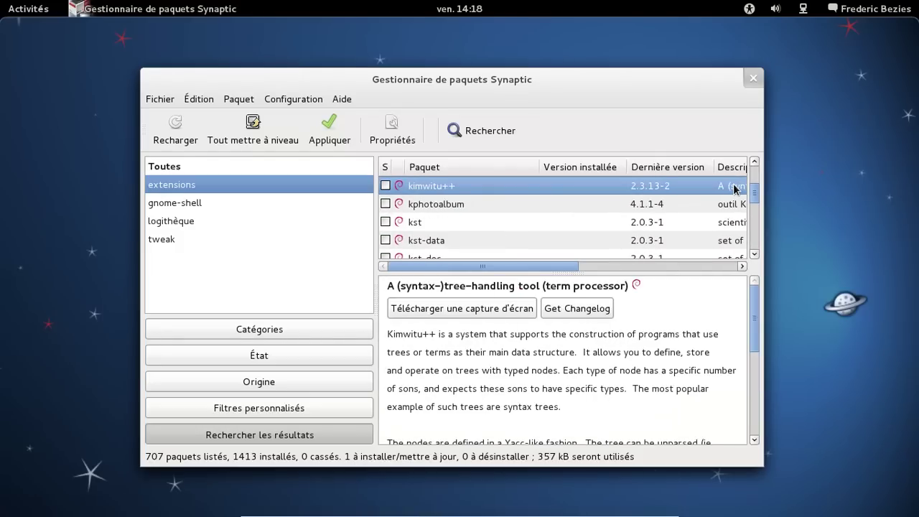
{"action": "key", "text": "Up"}
{"action": "key", "text": "Up"}
{"action": "key", "text": "Up"}
{"action": "key", "text": "Up"}
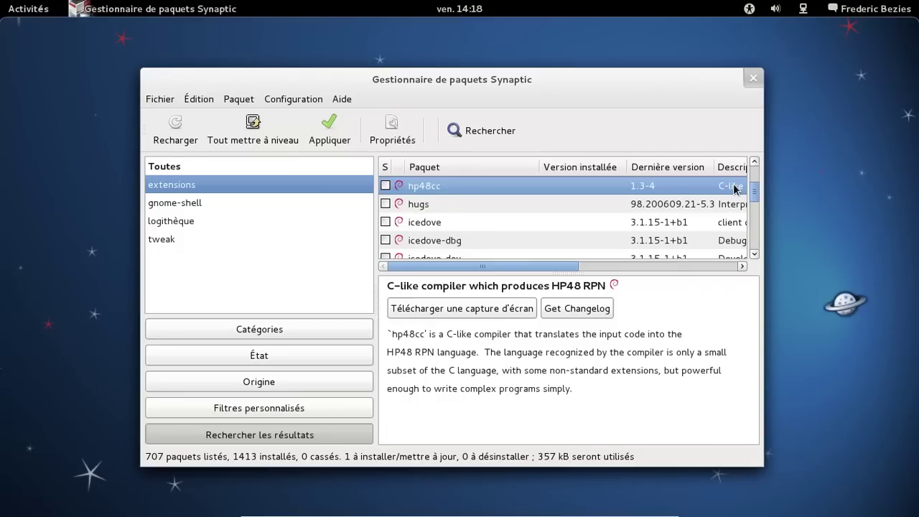
{"action": "key", "text": "Up"}
{"action": "key", "text": "Up"}
{"action": "key", "text": "Up"}
{"action": "key", "text": "Up"}
{"action": "key", "text": "Down"}
{"action": "key", "text": "Up"}
{"action": "key", "text": "Up"}
{"action": "key", "text": "Up"}
{"action": "key", "text": "Up"}
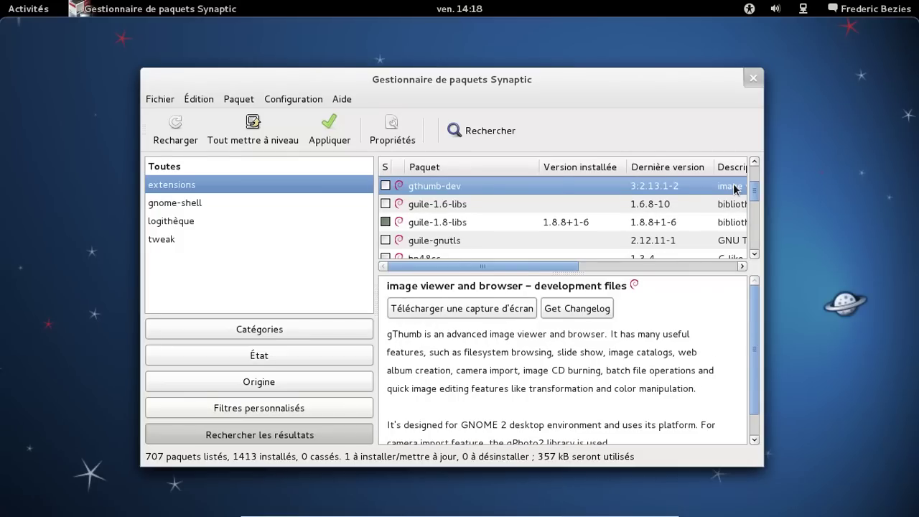
{"action": "key", "text": "Up"}
{"action": "key", "text": "Up"}
{"action": "key", "text": "Up"}
{"action": "key", "text": "Up"}
{"action": "key", "text": "Up"}
{"action": "key", "text": "Up"}
{"action": "key", "text": "Up"}
{"action": "key", "text": "Up"}
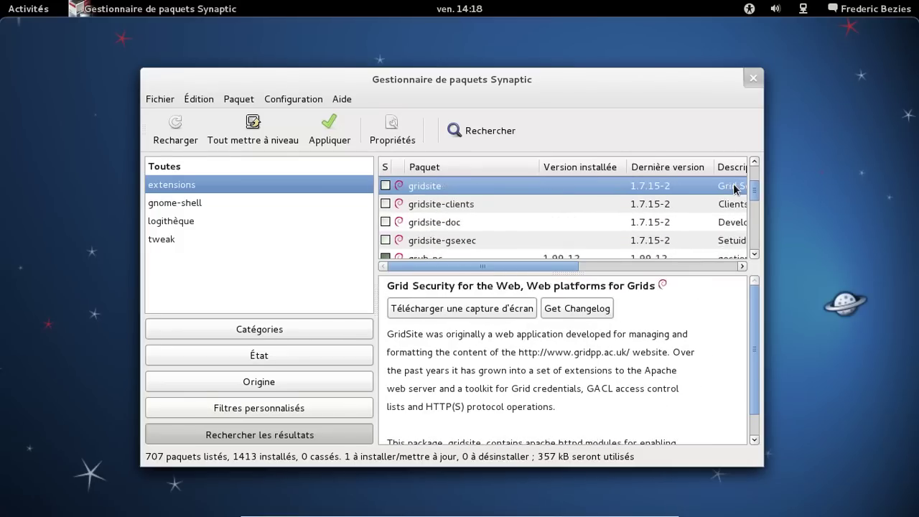
{"action": "key", "text": "Up"}
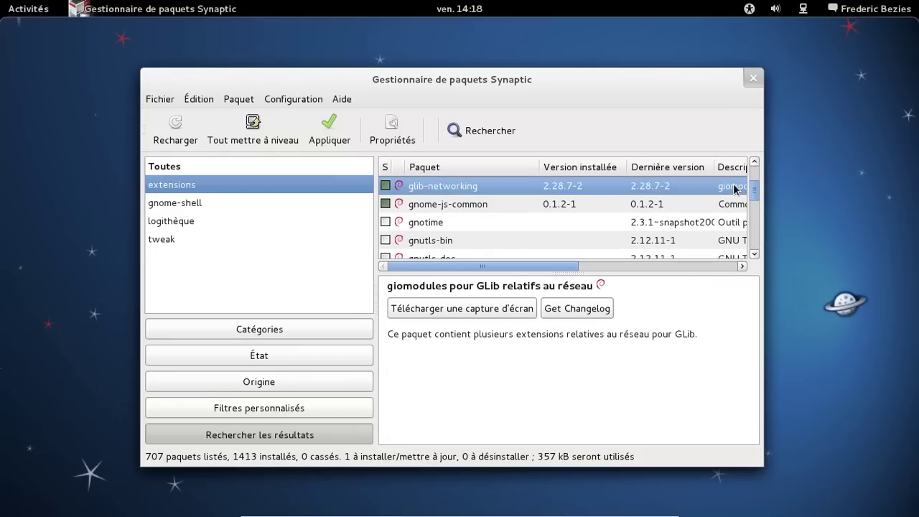
{"action": "key", "text": "Up"}
{"action": "key", "text": "Up"}
{"action": "key", "text": "Up"}
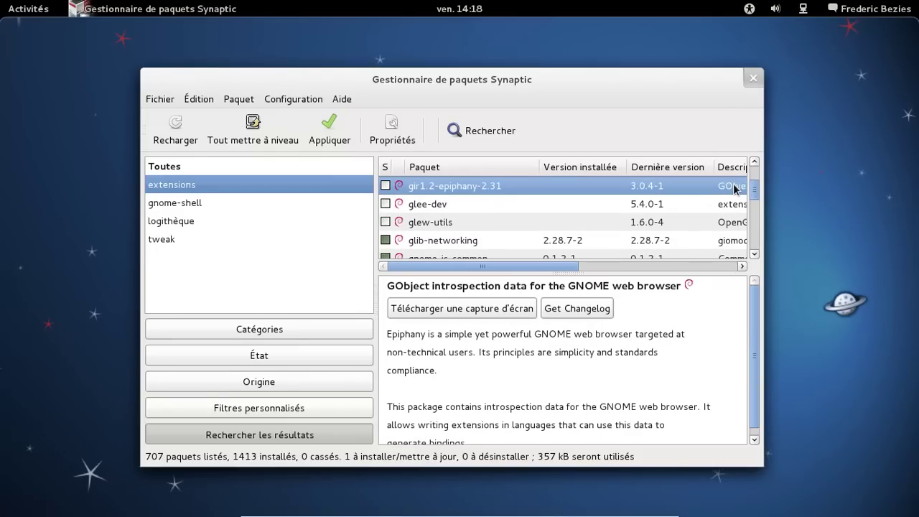
{"action": "left_click", "coordinate": [754, 79]}
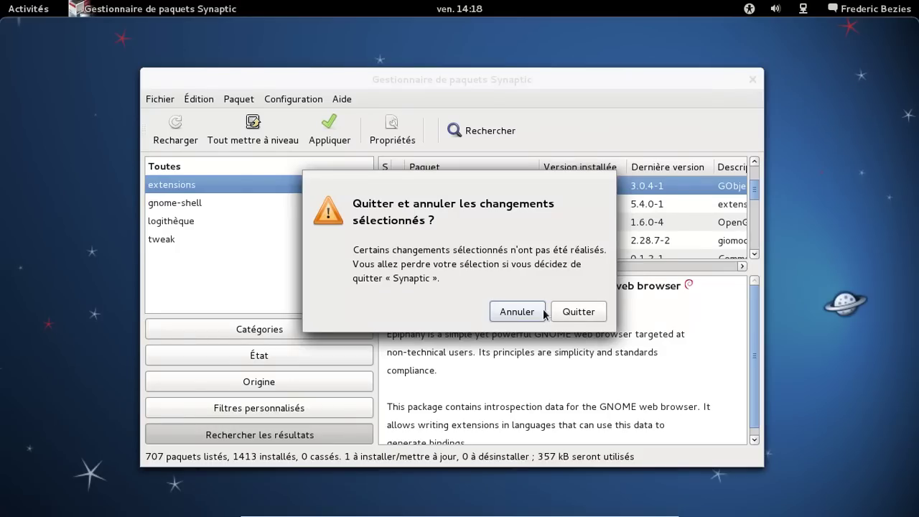
- Cancel quitting and apply the pending gnome-tweak-tool installation
{"action": "left_click", "coordinate": [543, 313]}
{"action": "left_click", "coordinate": [329, 137]}
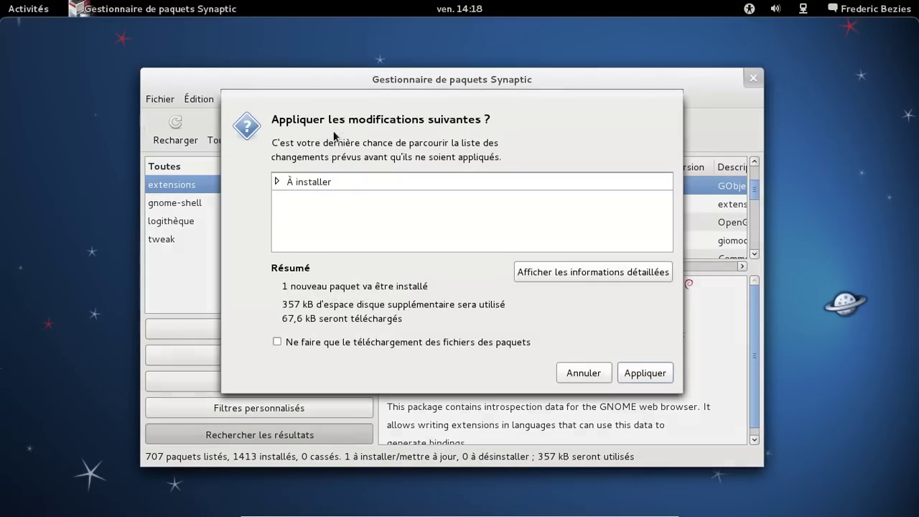
{"action": "left_click", "coordinate": [657, 374]}
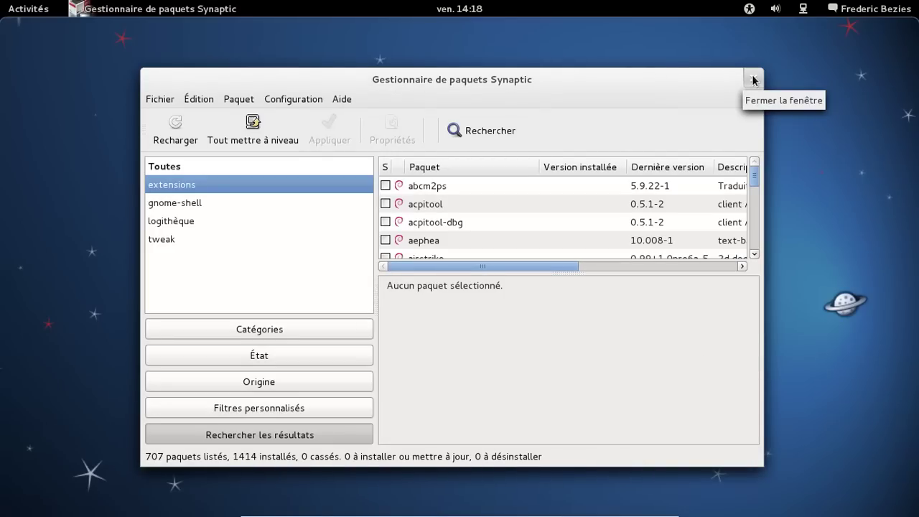
- Search for the dconf packages, then close Synaptic
{"action": "left_click", "coordinate": [484, 130]}
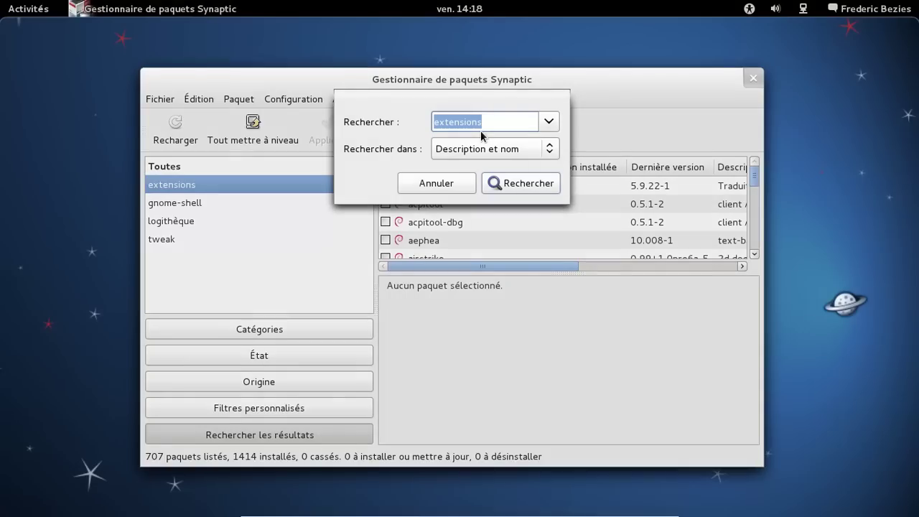
{"action": "type", "text": "do"}
{"action": "type", "text": "onf"}
{"action": "key", "text": "Return"}
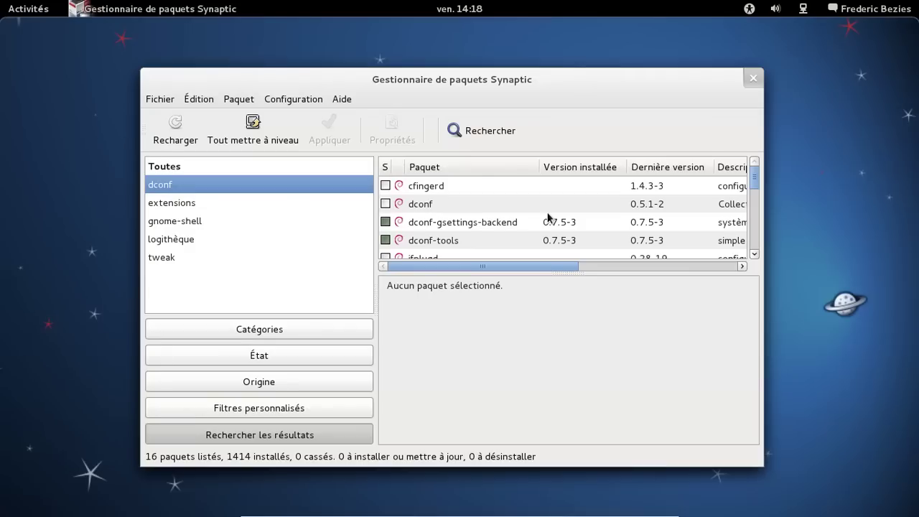
{"action": "scroll", "coordinate": [576, 201], "scroll_direction": "down", "scroll_amount": 1}
{"action": "scroll", "coordinate": [576, 200], "scroll_direction": "up", "scroll_amount": 1}
{"action": "left_click", "coordinate": [752, 78]}
{"action": "mouse_move", "coordinate": [2, 4]}
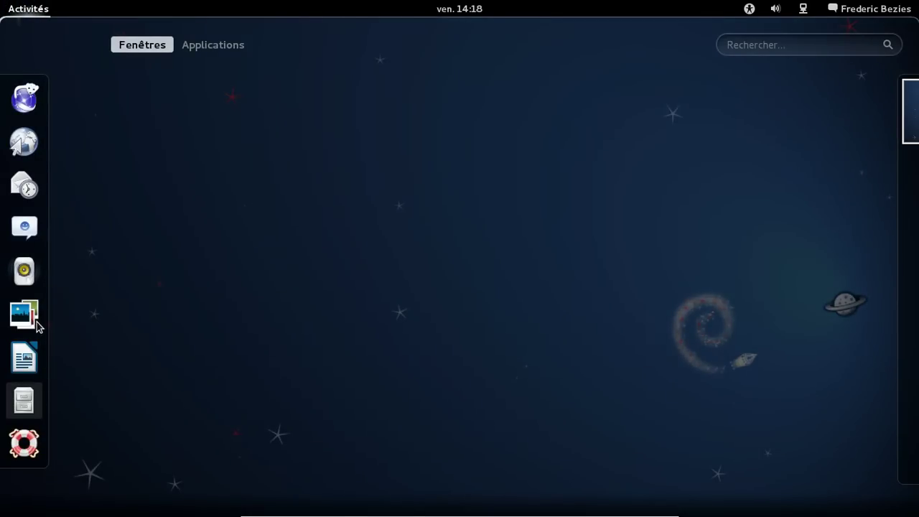
- Find Terminal in the overview search and add it to the dash favourites
{"action": "left_click", "coordinate": [733, 47]}
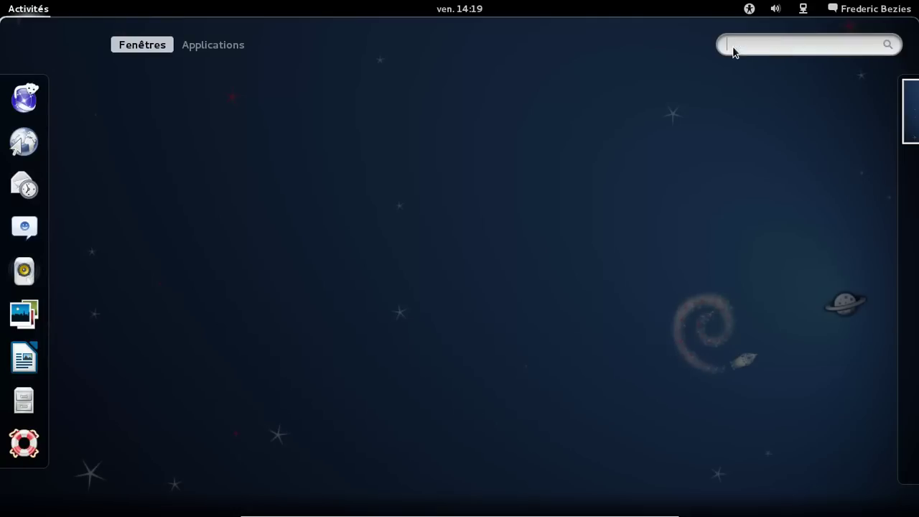
{"action": "type", "text": "terminam"}
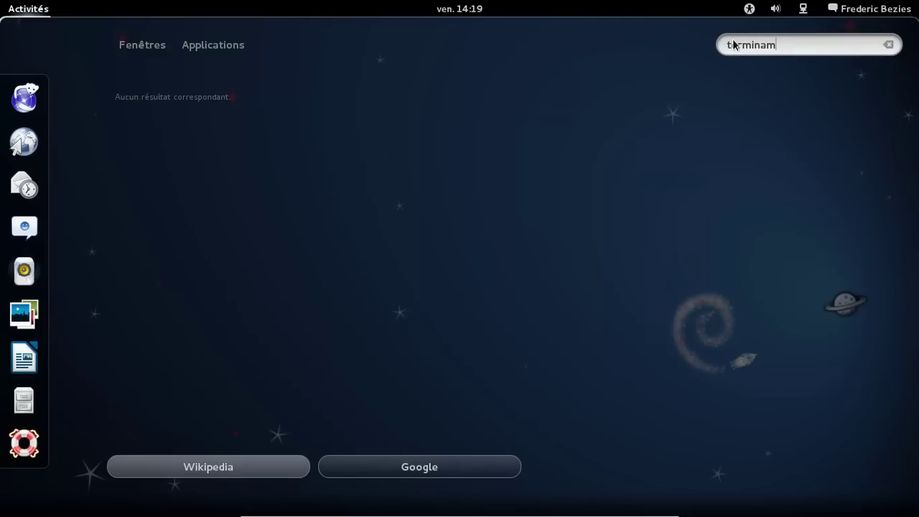
{"action": "key", "text": "BackSpace"}
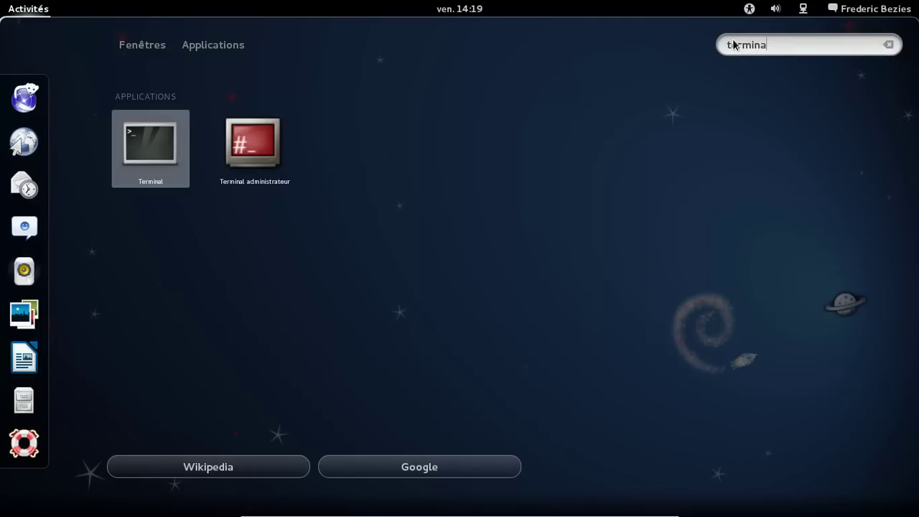
{"action": "left_click_drag", "start_coordinate": [75, 323], "coordinate": [22, 387]}
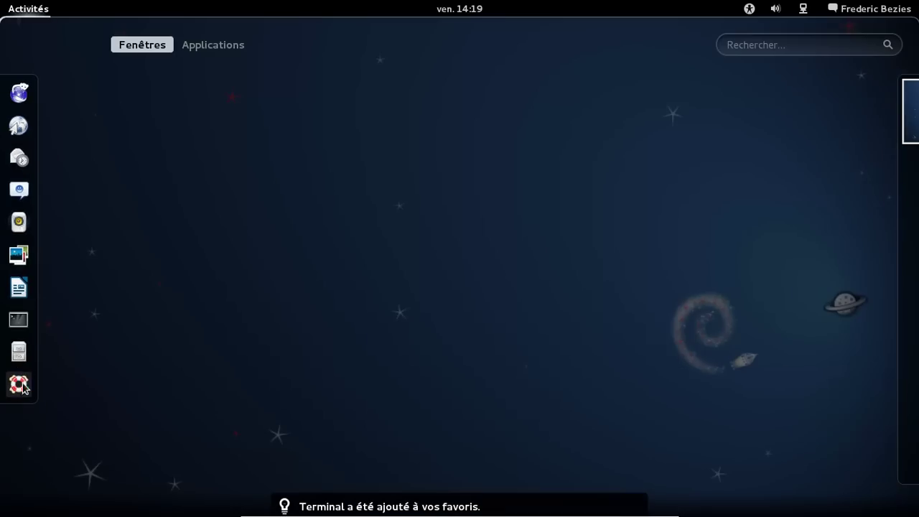
- Run 'gnome-tweak-tool &' in a new Terminal, then close the Tweak Tool window
{"action": "left_click", "coordinate": [20, 323]}
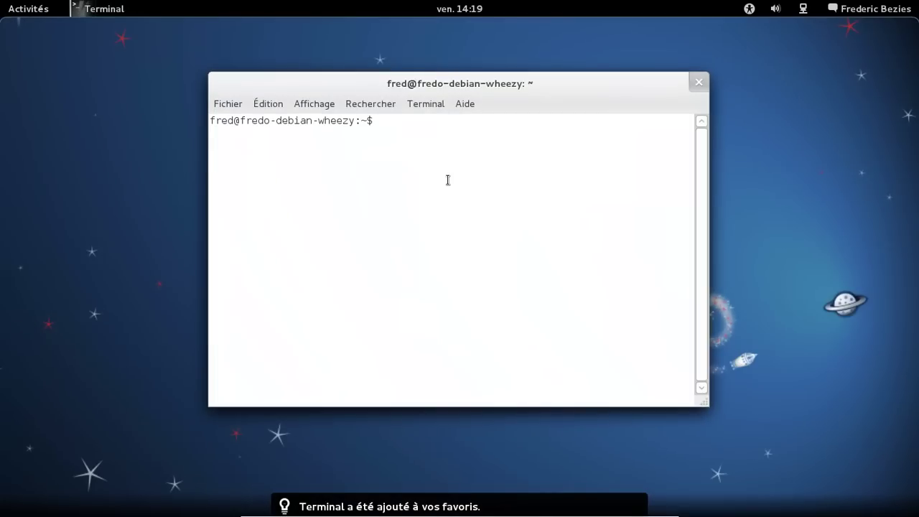
{"action": "type", "text": "gnome"}
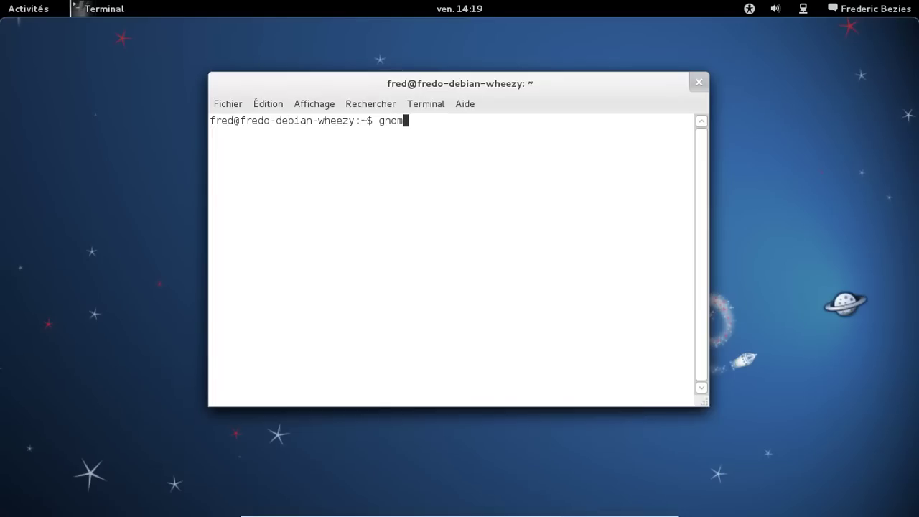
{"action": "type", "text": "-tweak-tool &"}
{"action": "key", "text": "Return"}
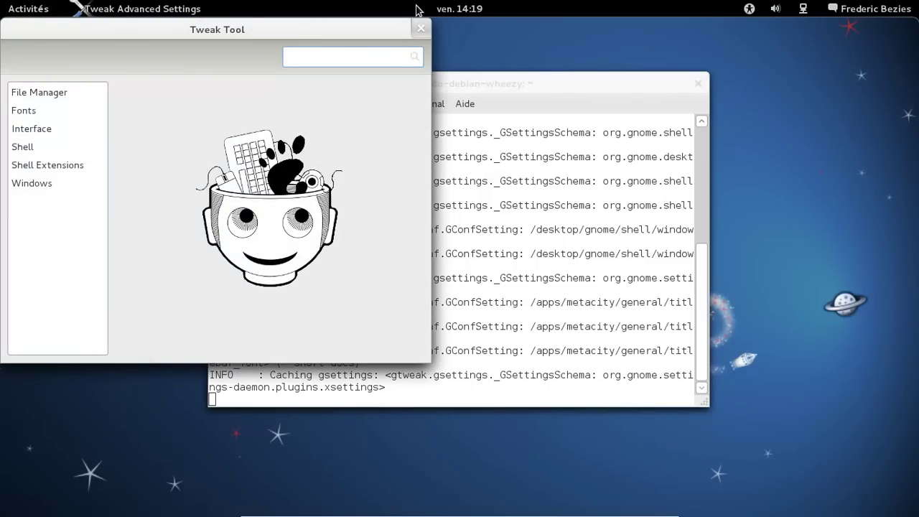
{"action": "left_click", "coordinate": [420, 29]}
- Close the terminal and launch Tweak Advanced Settings via a 'tk' search, centring its window
{"action": "left_click", "coordinate": [699, 84]}
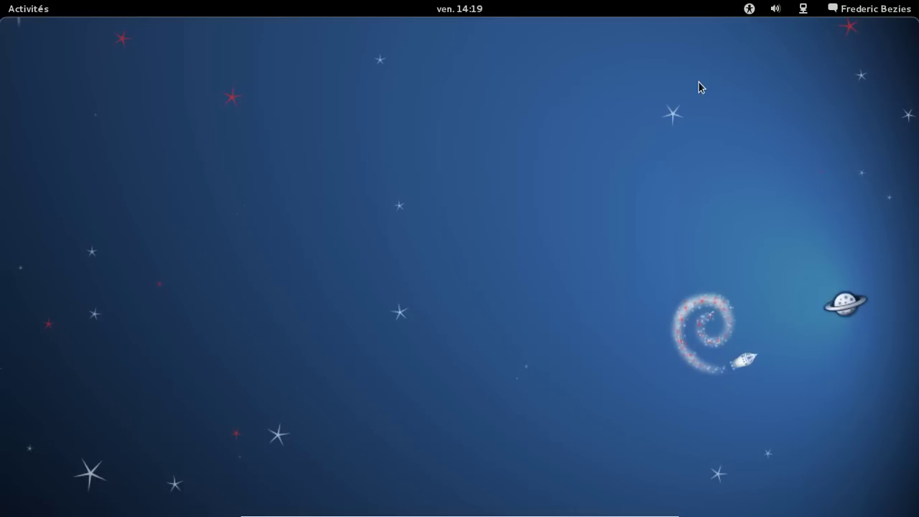
{"action": "mouse_move", "coordinate": [3, 3]}
{"action": "left_click", "coordinate": [780, 53]}
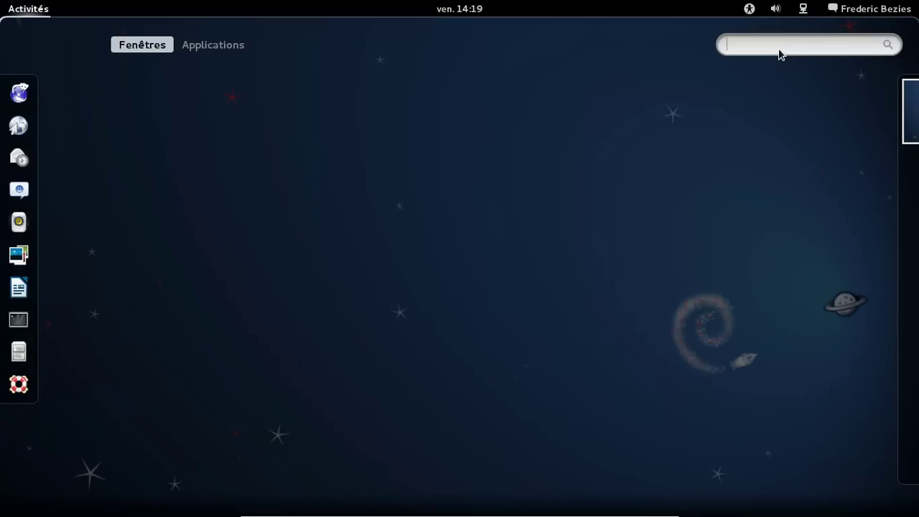
{"action": "type", "text": "twea"}
{"action": "type", "text": "k"}
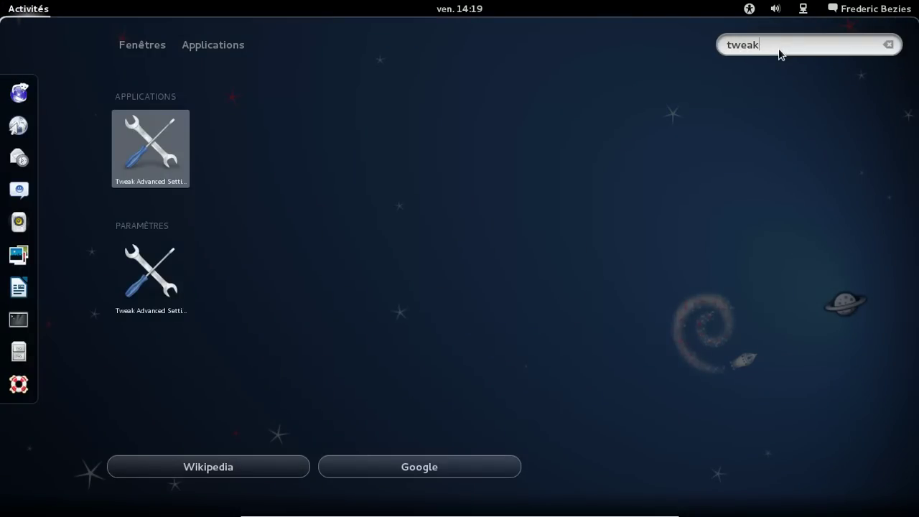
{"action": "left_click", "coordinate": [164, 160]}
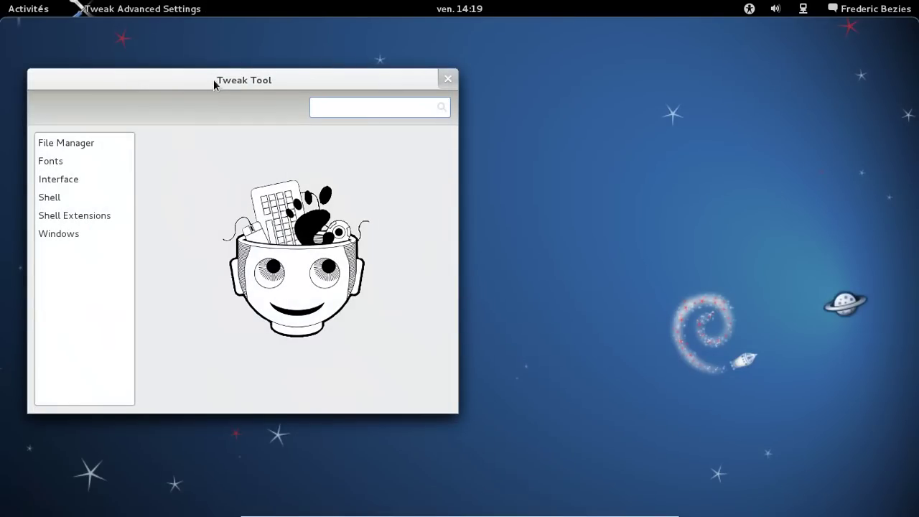
{"action": "left_click_drag", "start_coordinate": [215, 81], "coordinate": [385, 74]}
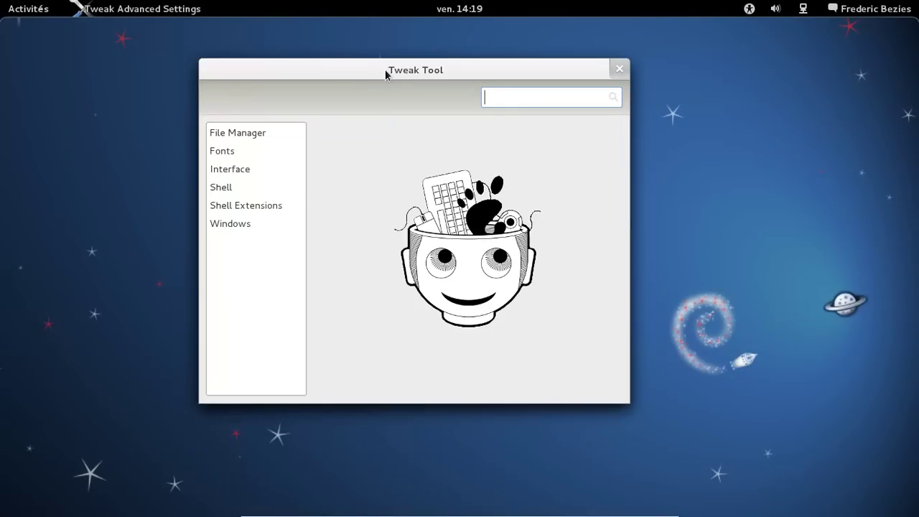
- Set Shell title-bar buttons to Minimize and Close and turn on Show date in clock
{"action": "left_click", "coordinate": [227, 192]}
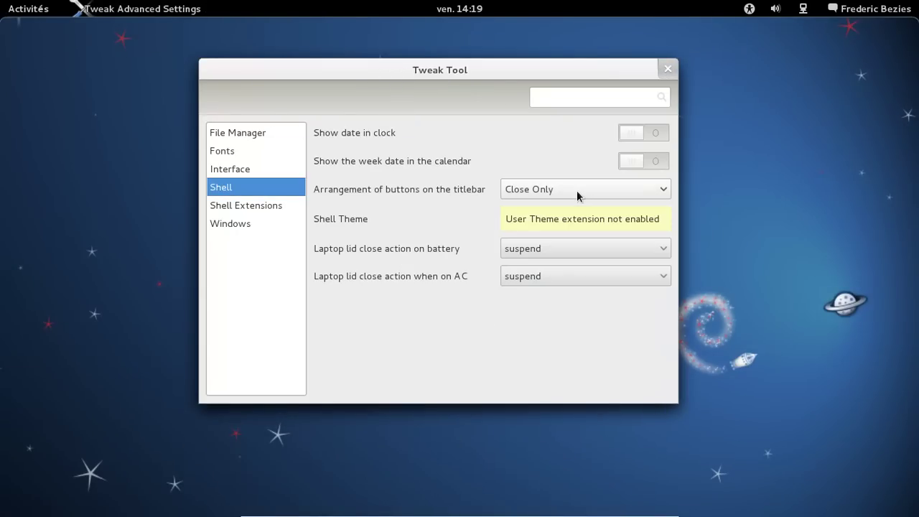
{"action": "left_click", "coordinate": [631, 196]}
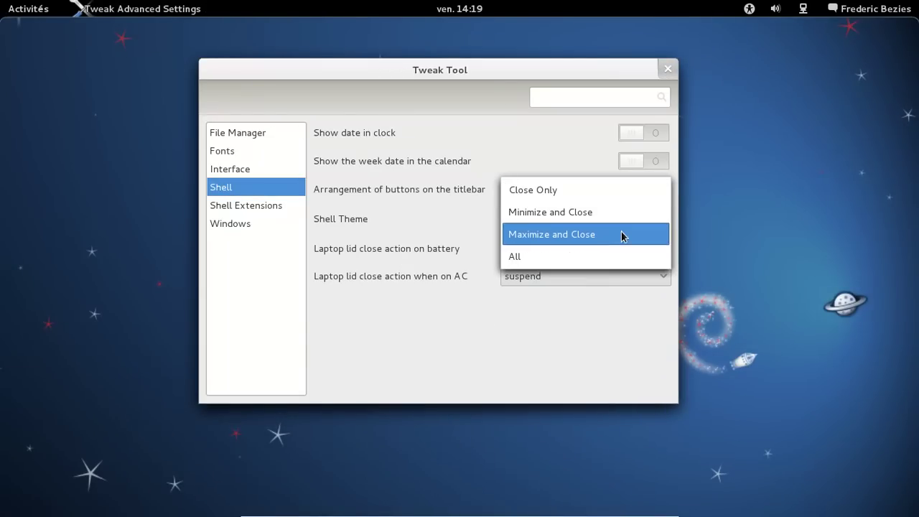
{"action": "left_click", "coordinate": [616, 219]}
{"action": "left_click", "coordinate": [281, 148]}
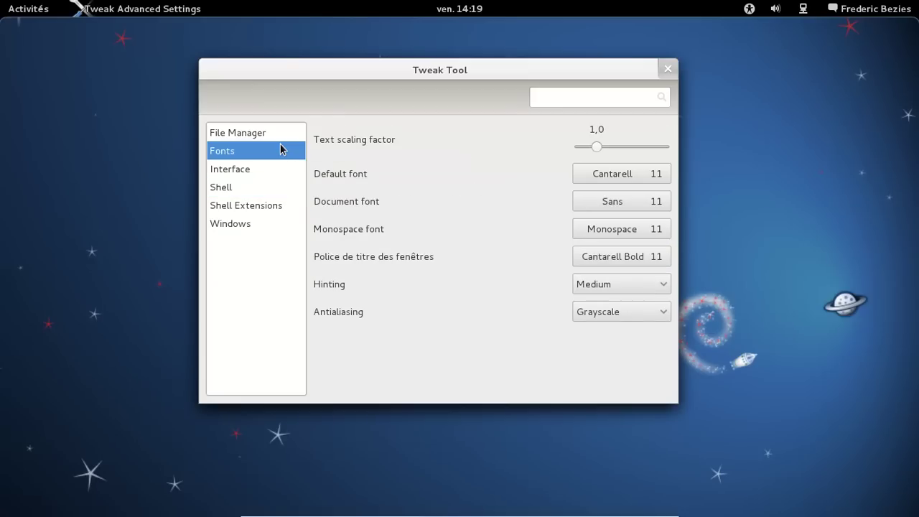
{"action": "left_click", "coordinate": [280, 136]}
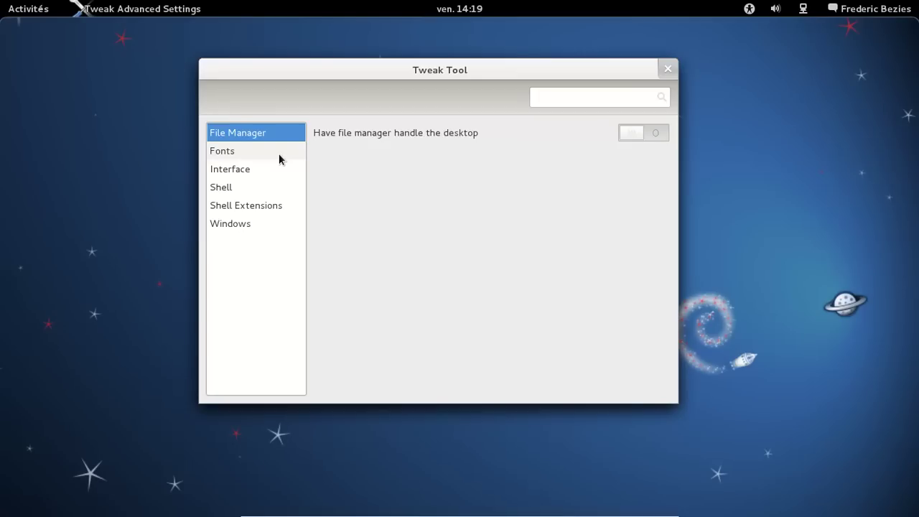
{"action": "left_click", "coordinate": [279, 155]}
{"action": "left_click", "coordinate": [279, 171]}
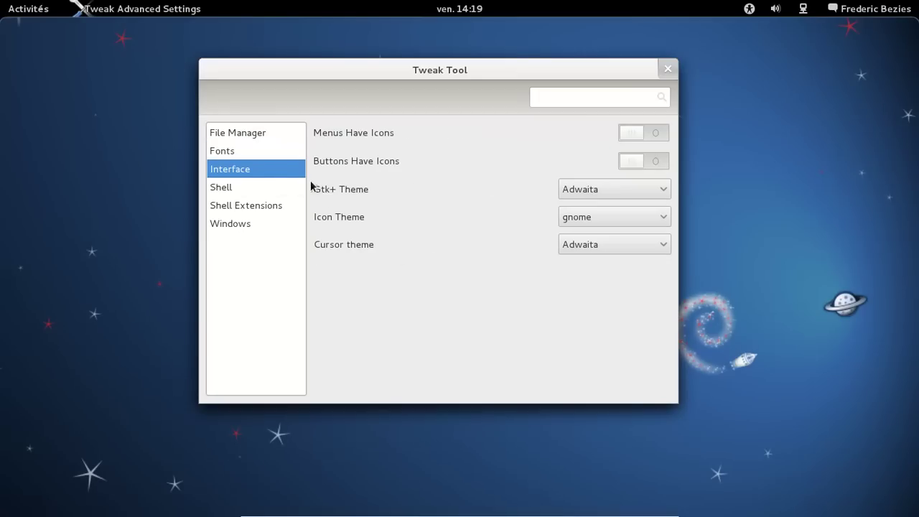
{"action": "left_click", "coordinate": [293, 192]}
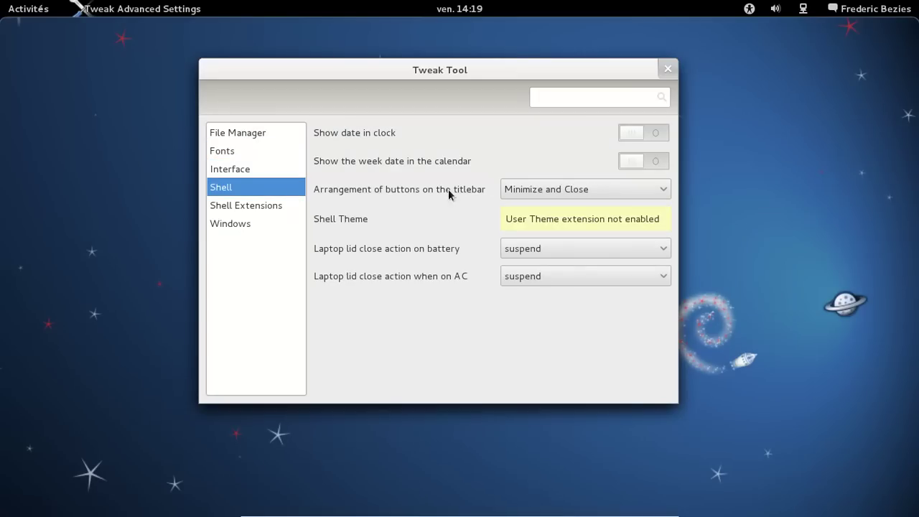
{"action": "left_click", "coordinate": [636, 134]}
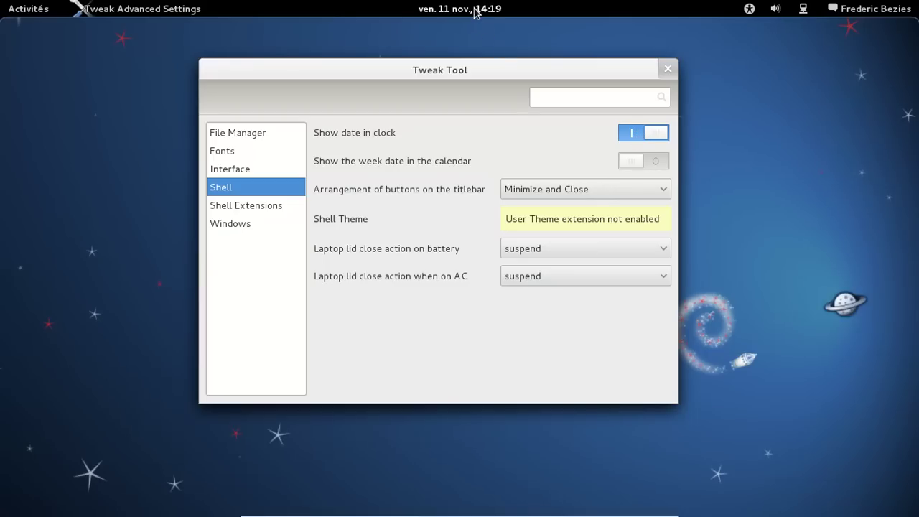
- Check the calendar date, view Shell Extensions and Windows pages, close Tweak Tool, open the run prompt
{"action": "left_click", "coordinate": [474, 10]}
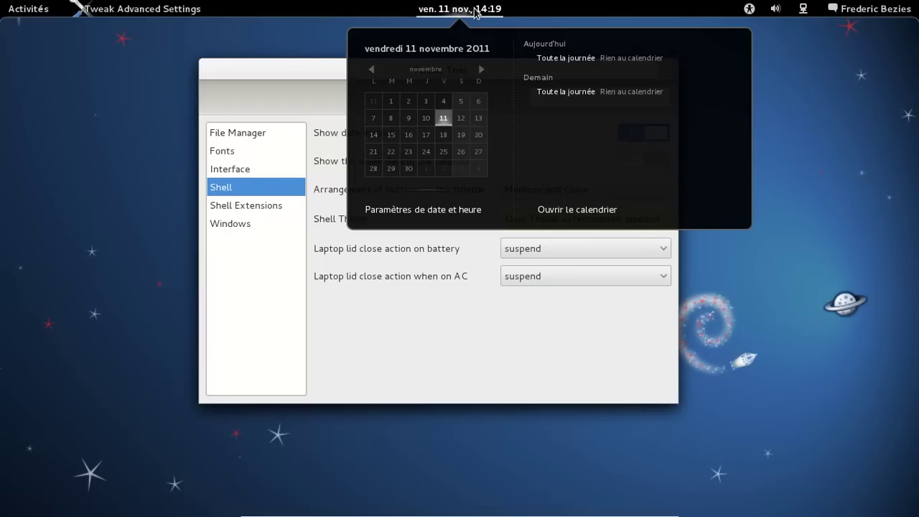
{"action": "left_click", "coordinate": [474, 10]}
{"action": "left_click", "coordinate": [288, 205]}
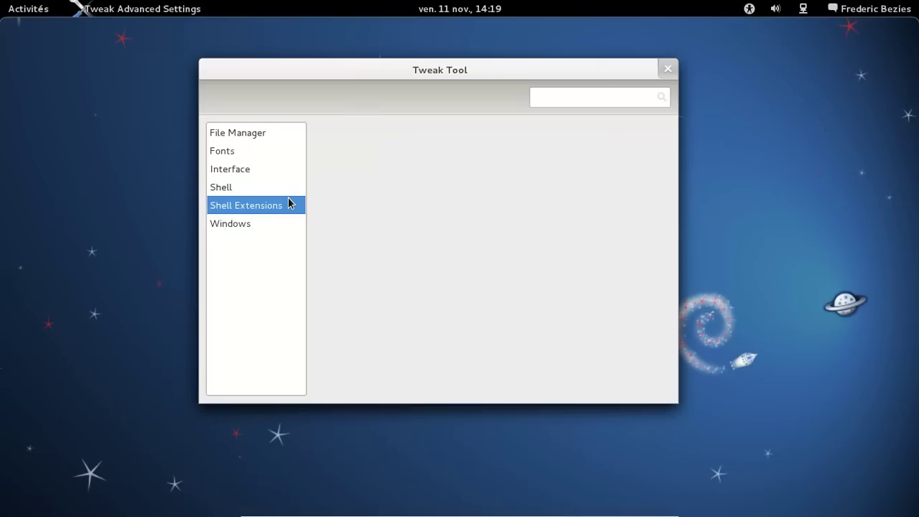
{"action": "left_click", "coordinate": [274, 222]}
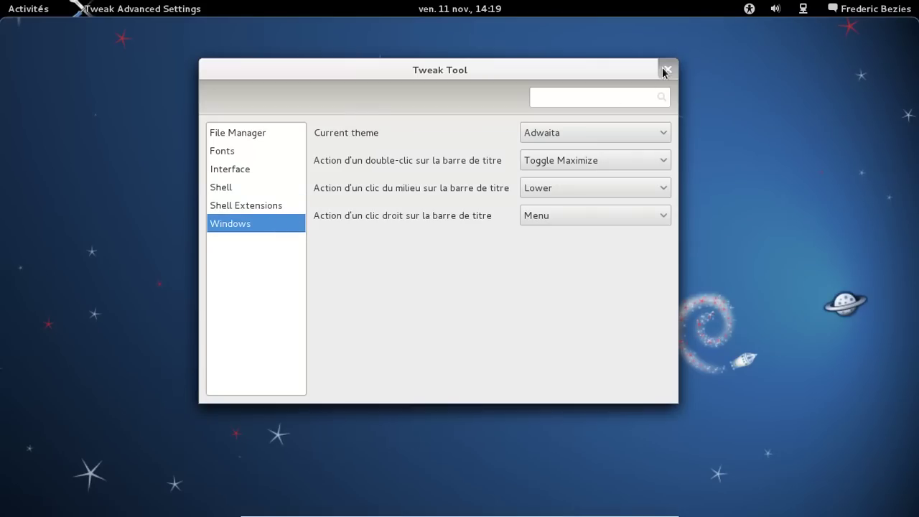
{"action": "left_click", "coordinate": [665, 71]}
{"action": "key", "text": "alt+F2"}
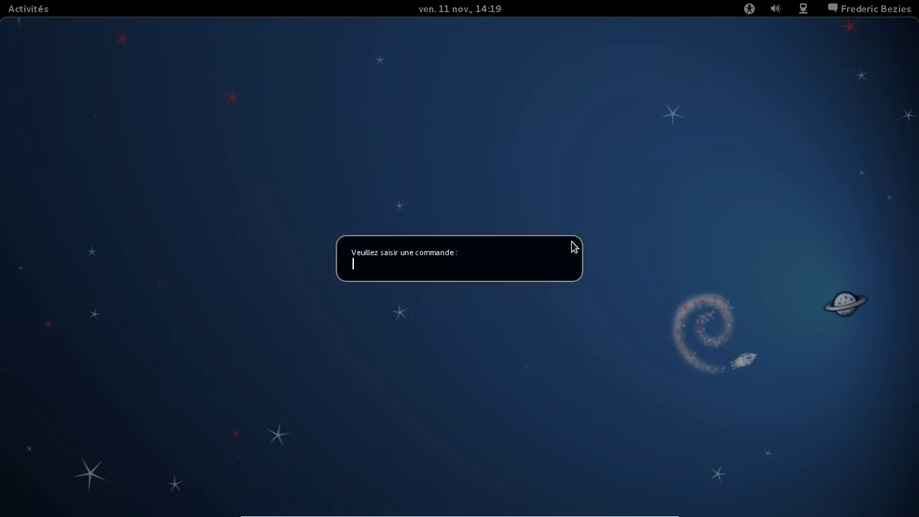
- Restart GNOME Shell with 'r', then open, minimize, restore, centre and close the Files window
{"action": "type", "text": "r"}
{"action": "key", "text": "Return"}
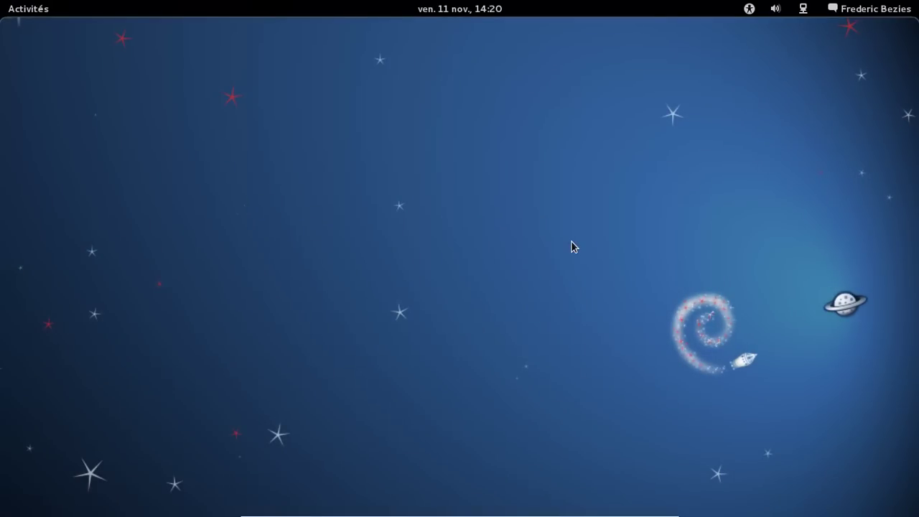
{"action": "mouse_move", "coordinate": [2, 3]}
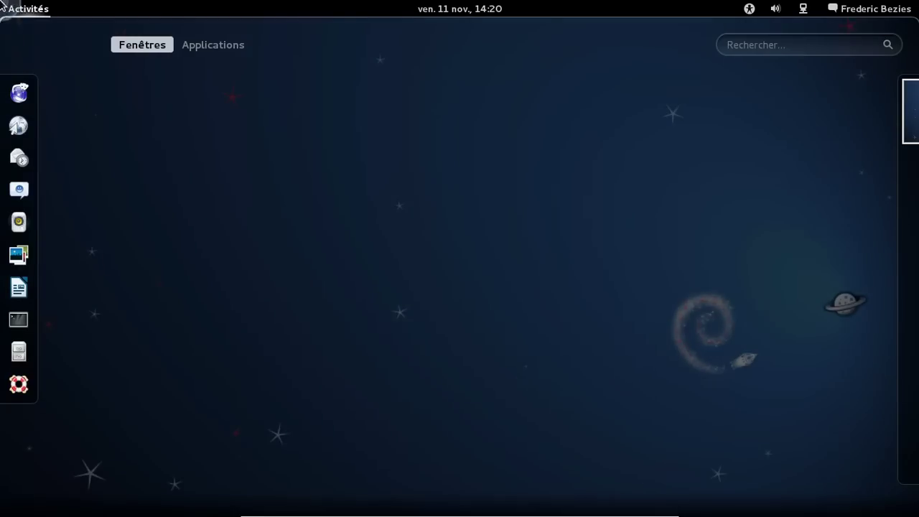
{"action": "left_click", "coordinate": [19, 351]}
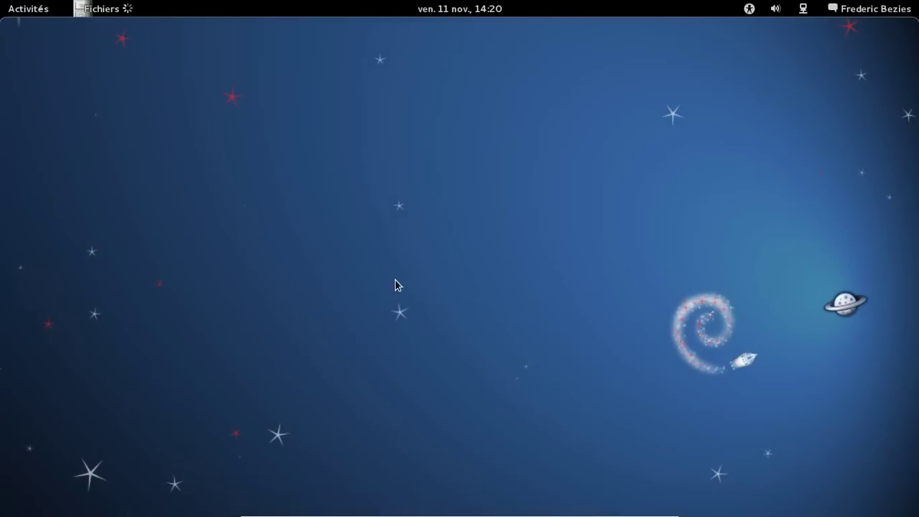
{"action": "left_click", "coordinate": [507, 27]}
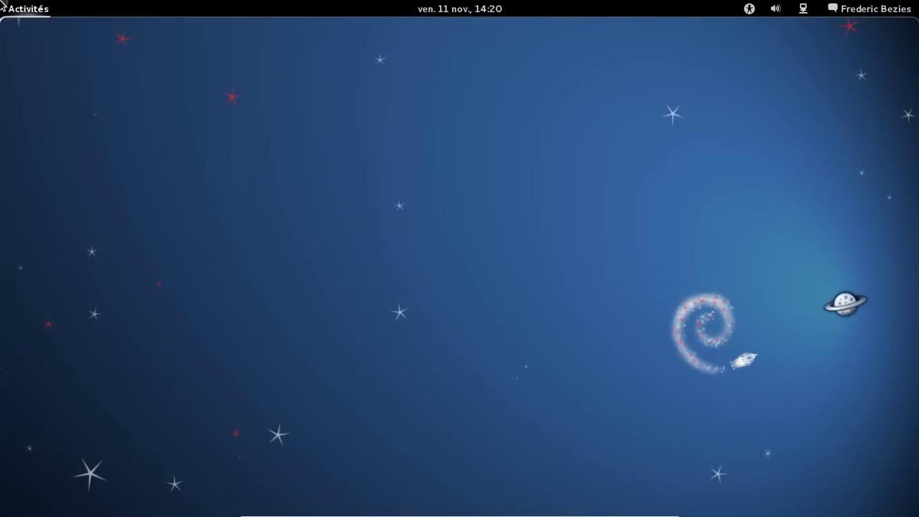
{"action": "mouse_move", "coordinate": [1, 2]}
{"action": "left_click", "coordinate": [420, 127]}
{"action": "left_click_drag", "start_coordinate": [277, 36], "coordinate": [519, 60]}
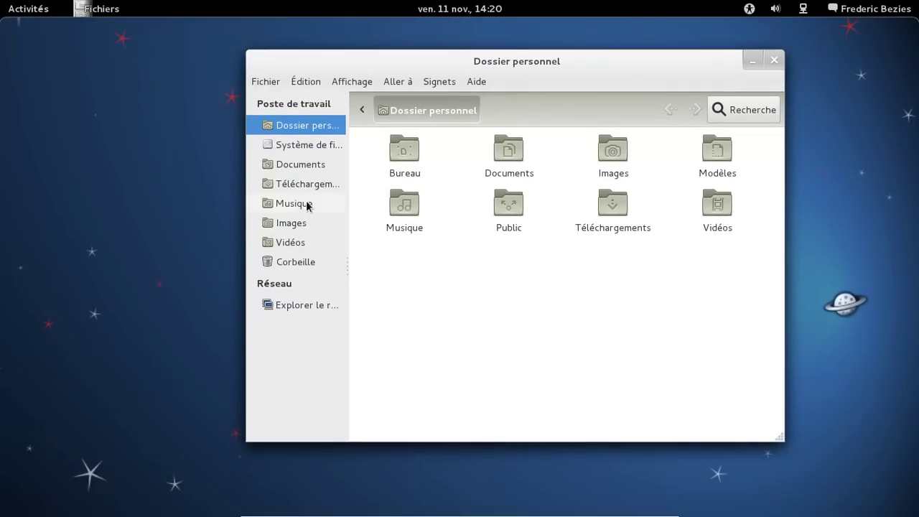
{"action": "left_click", "coordinate": [778, 62]}
- Launch Iceweasel and load frederic.bezies.free.fr/blog/
{"action": "mouse_move", "coordinate": [2, 2]}
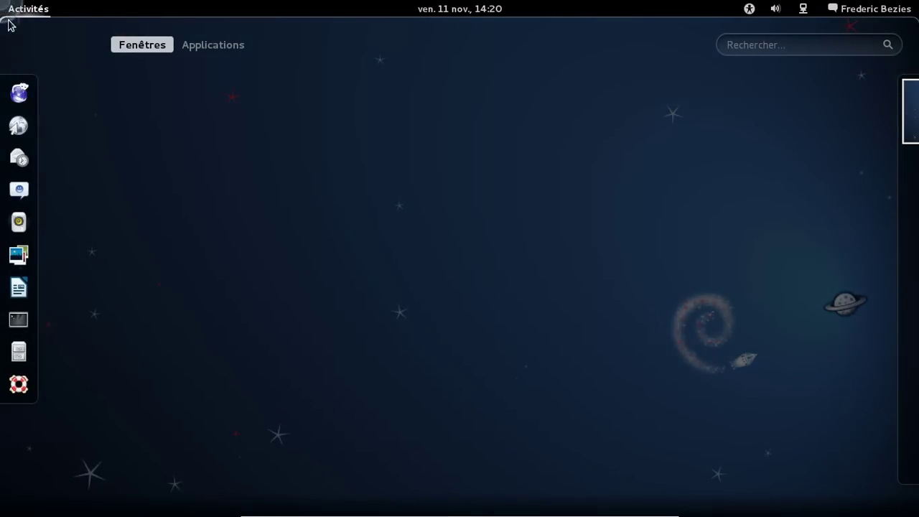
{"action": "left_click", "coordinate": [19, 93]}
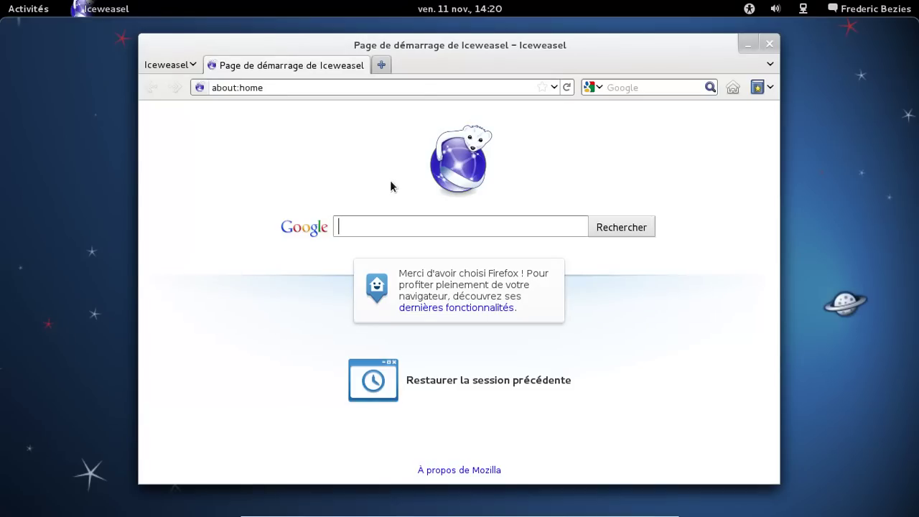
{"action": "left_click", "coordinate": [423, 88]}
{"action": "key", "text": "ctrl+a"}
{"action": "type", "text": "frederi"}
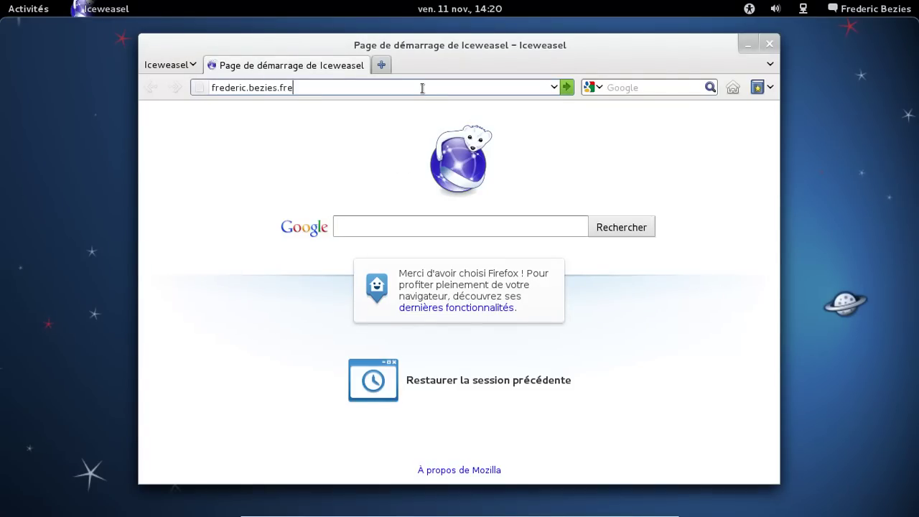
{"action": "type", "text": "c.bezies.free.fr/blog/"}
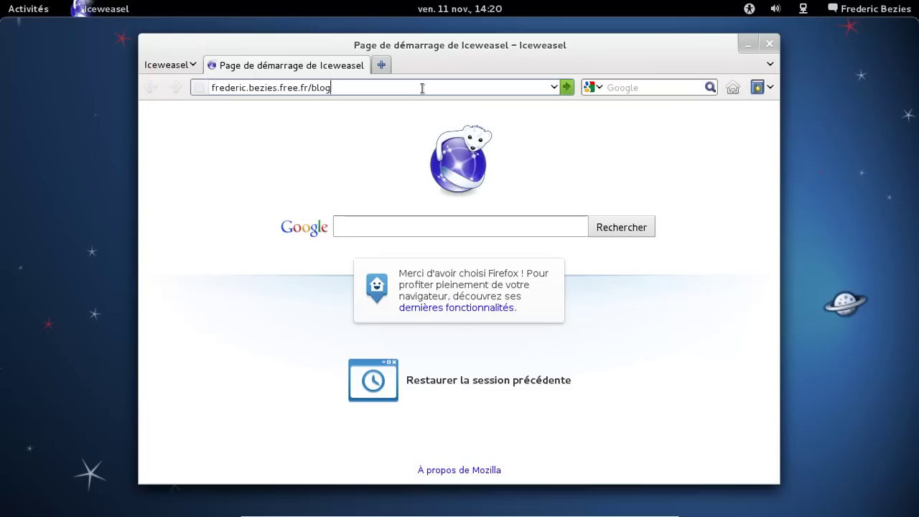
{"action": "key", "text": "Return"}
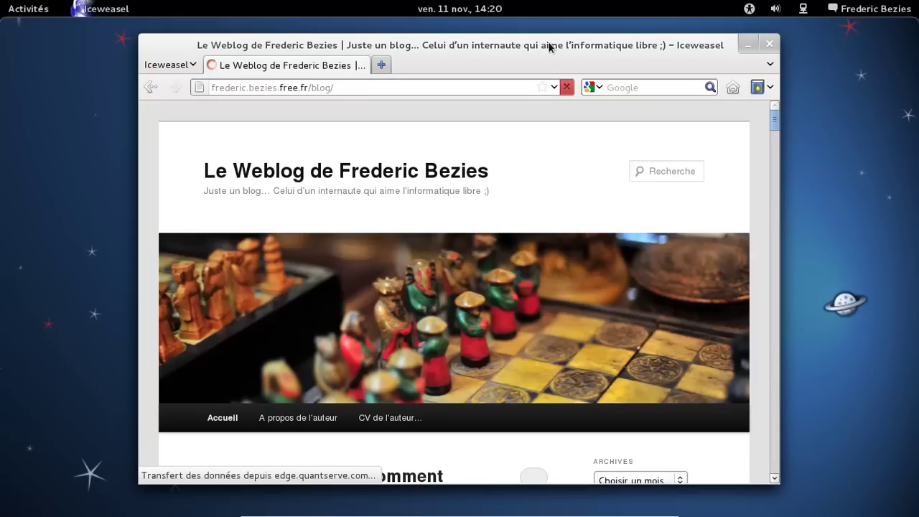
- Reposition and enlarge the browser window, minimize and restore it, then scroll down to the embedded video
{"action": "left_click_drag", "start_coordinate": [550, 45], "coordinate": [496, 41]}
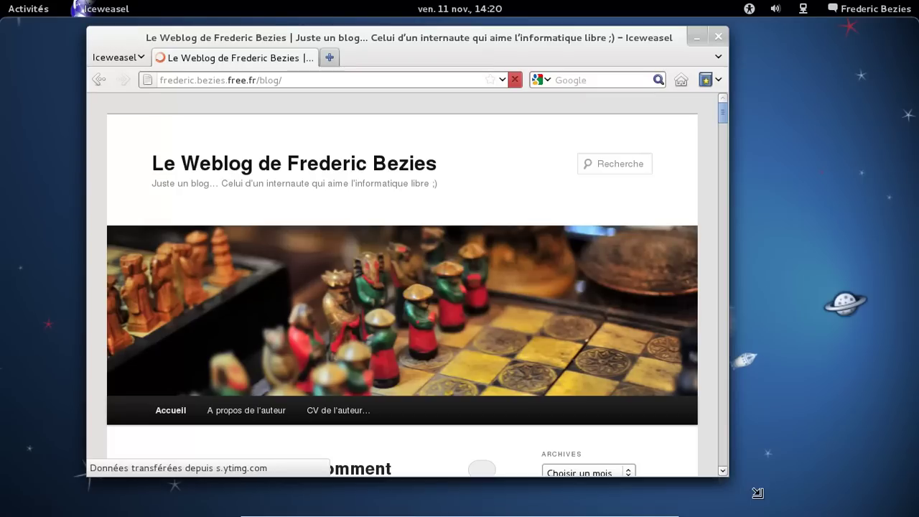
{"action": "left_click_drag", "start_coordinate": [753, 489], "coordinate": [786, 511]}
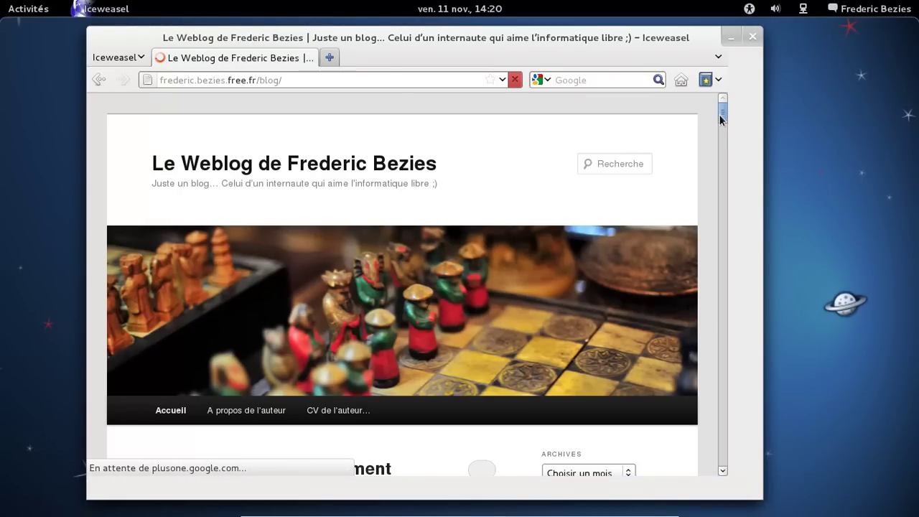
{"action": "scroll", "coordinate": [720, 118], "scroll_direction": "down", "scroll_amount": 4}
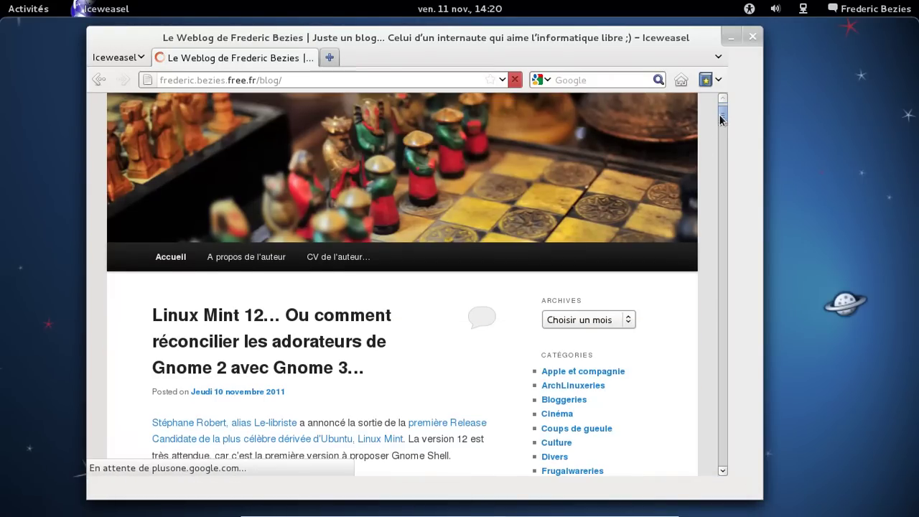
{"action": "left_click", "coordinate": [730, 43]}
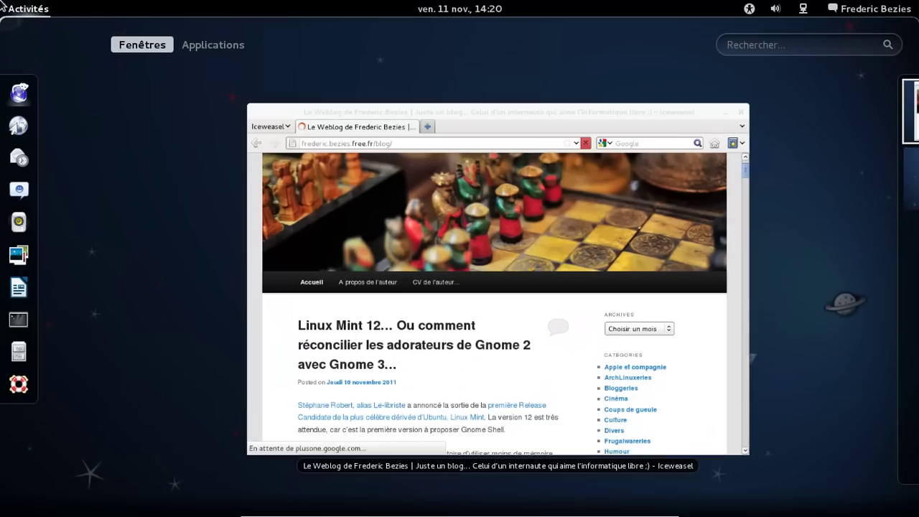
{"action": "left_click", "coordinate": [2, 5]}
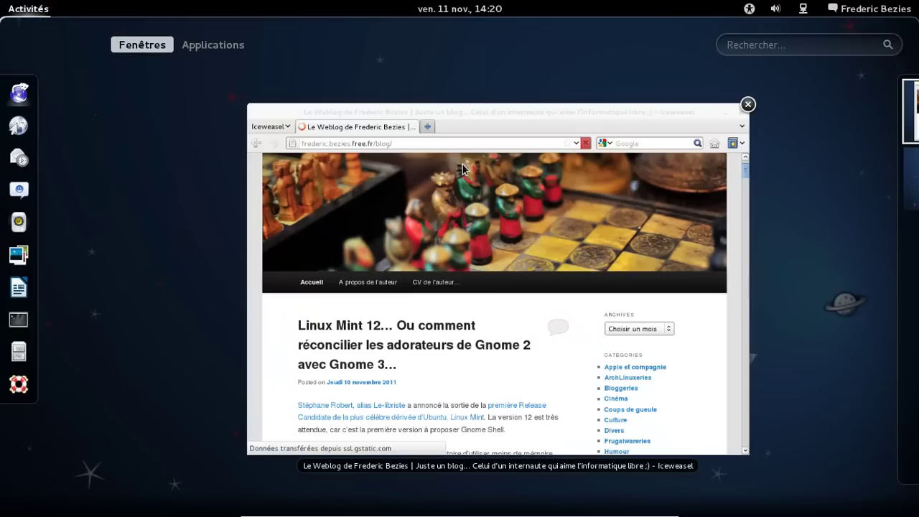
{"action": "left_click", "coordinate": [463, 164]}
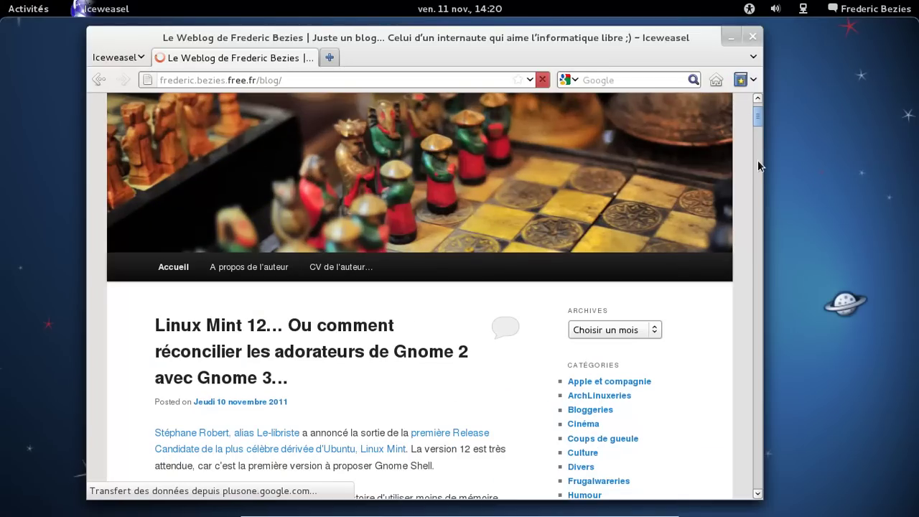
{"action": "scroll", "coordinate": [666, 244], "scroll_direction": "down", "scroll_amount": 10}
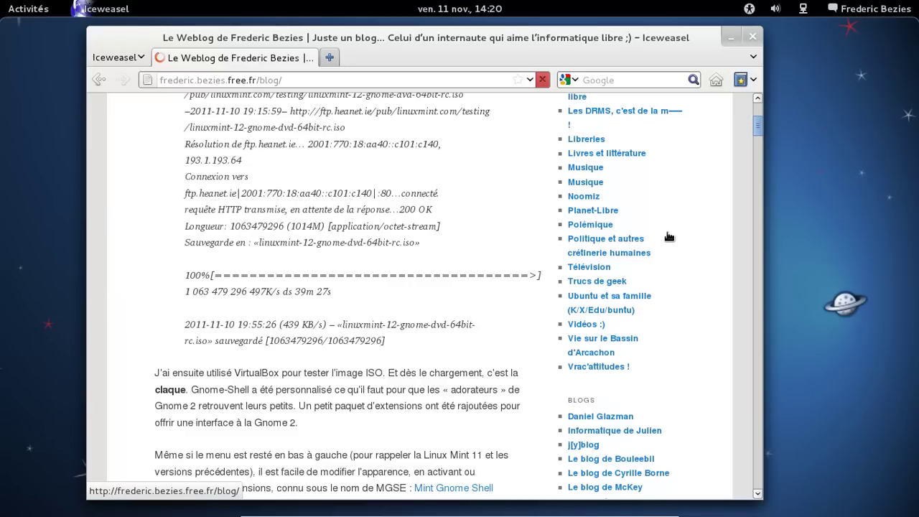
{"action": "scroll", "coordinate": [758, 128], "scroll_direction": "down", "scroll_amount": 2}
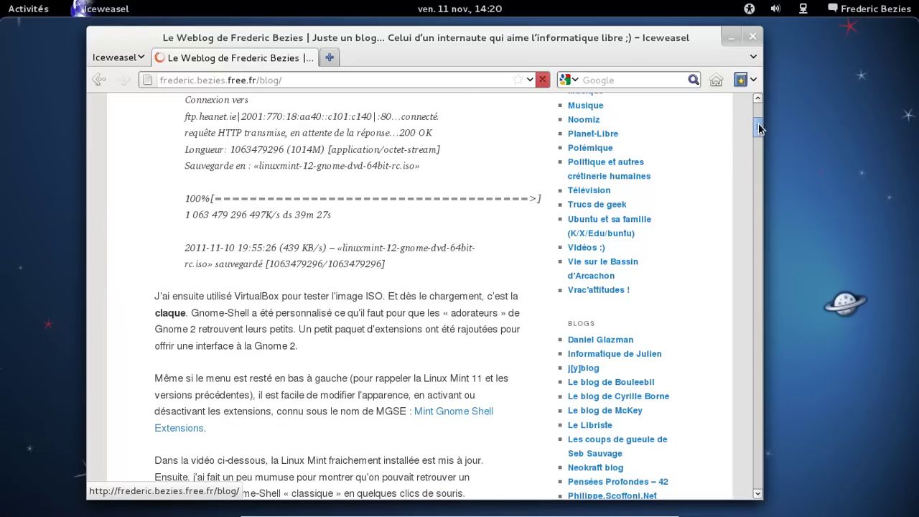
{"action": "scroll", "coordinate": [758, 129], "scroll_direction": "down", "scroll_amount": 5}
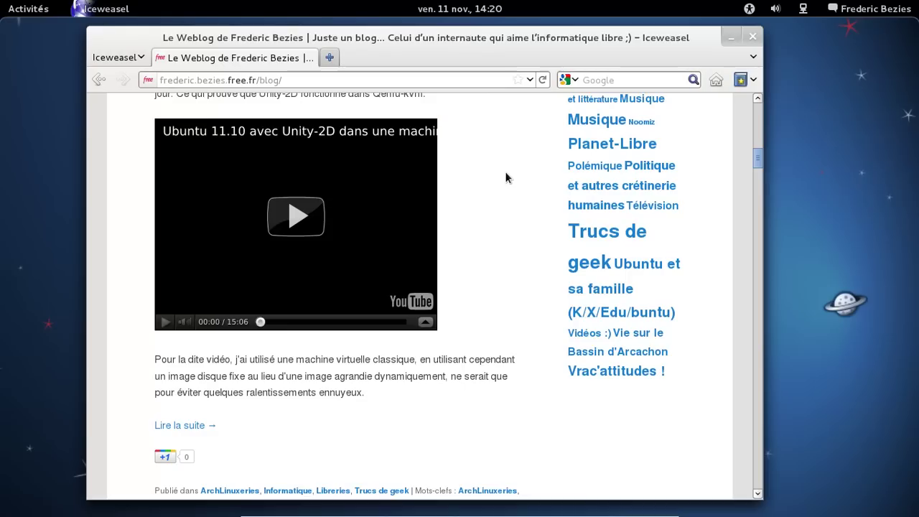
- Play the embedded Ubuntu 11.10 video, close the stray YouTube tab and reload the blog page
{"action": "left_click", "coordinate": [298, 219]}
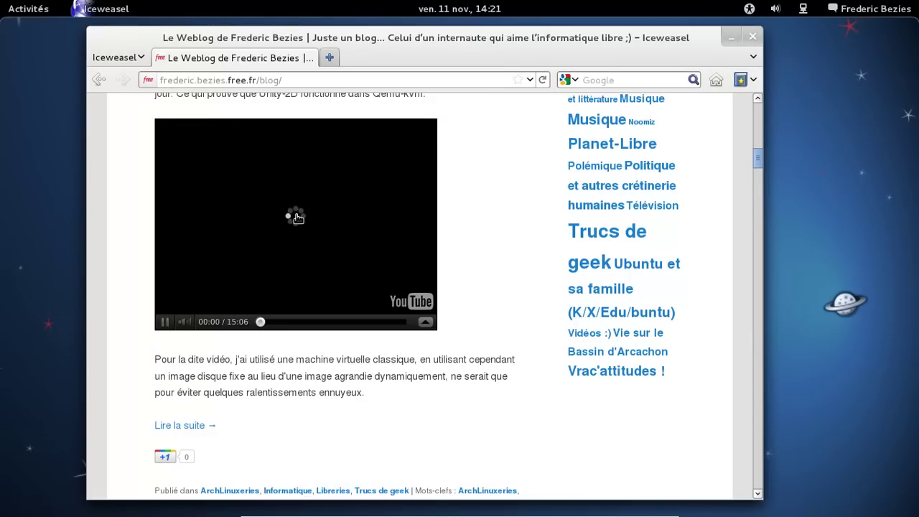
{"action": "left_click", "coordinate": [298, 219]}
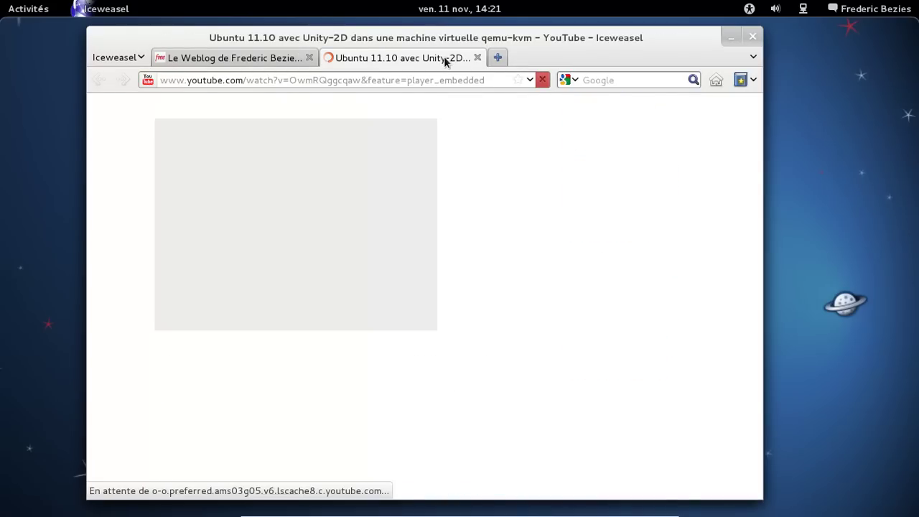
{"action": "middle_click", "coordinate": [444, 61]}
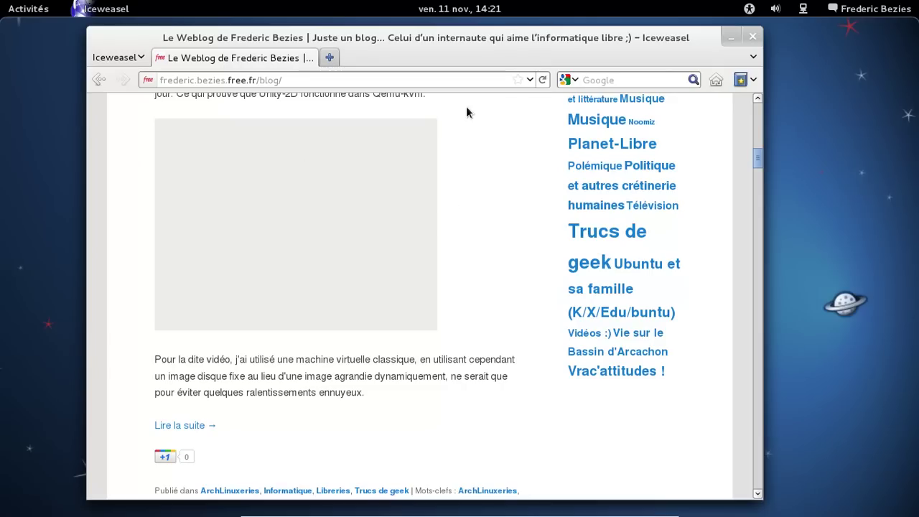
{"action": "left_click", "coordinate": [542, 79]}
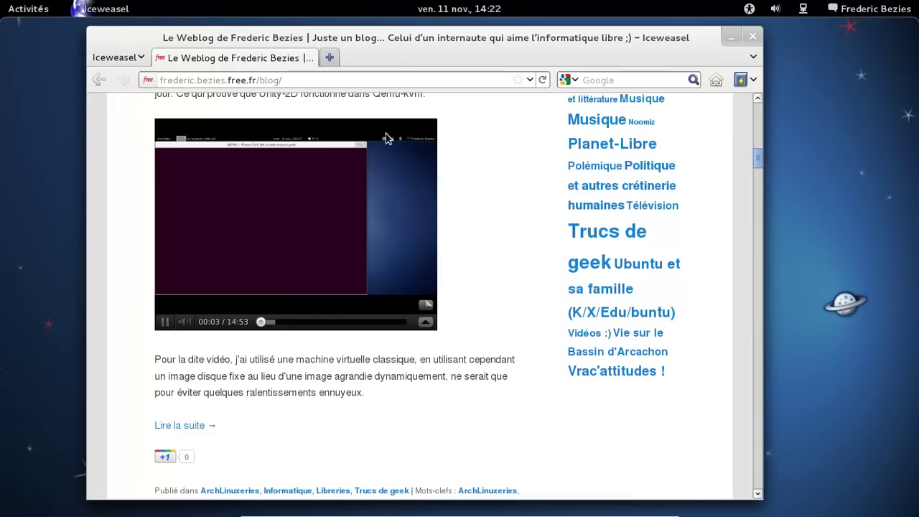
- View Gnash's About box from the video's menu, confirming version 0.8.10dev, then close it
{"action": "right_click", "coordinate": [390, 146]}
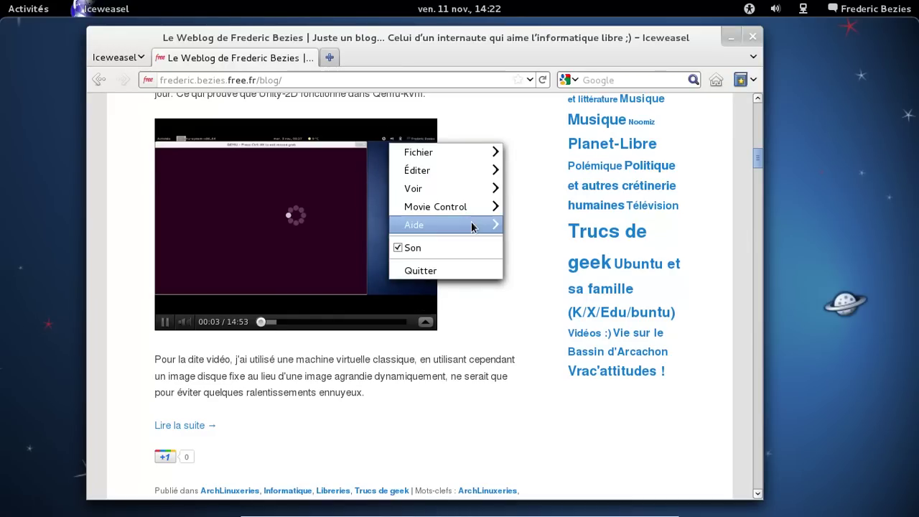
{"action": "mouse_move", "coordinate": [471, 224]}
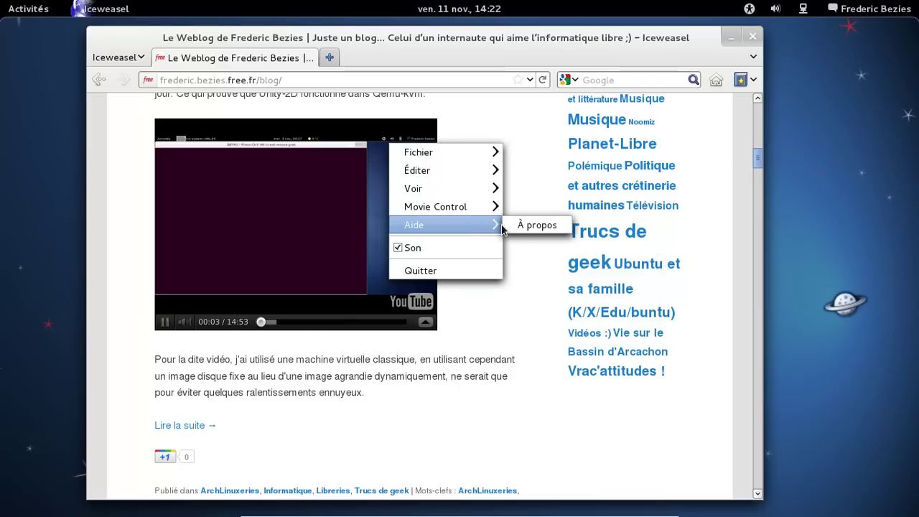
{"action": "left_click", "coordinate": [529, 226]}
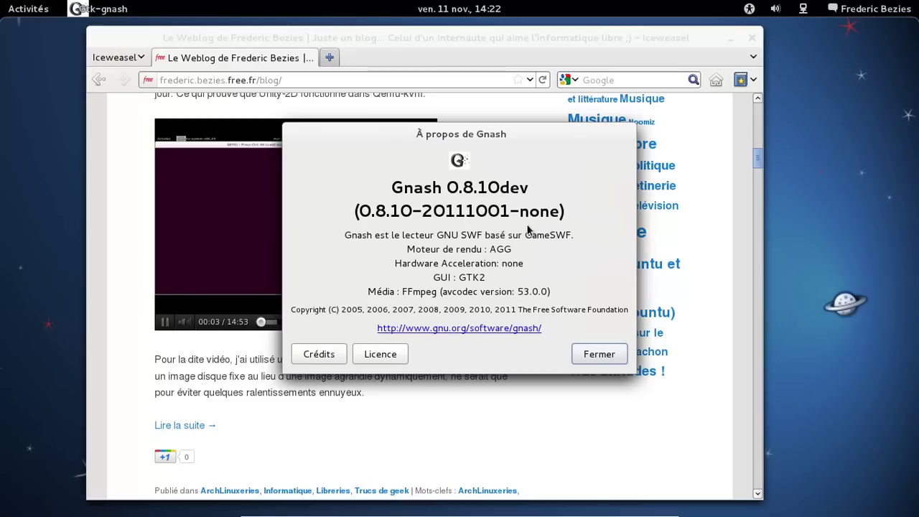
{"action": "left_click", "coordinate": [599, 355]}
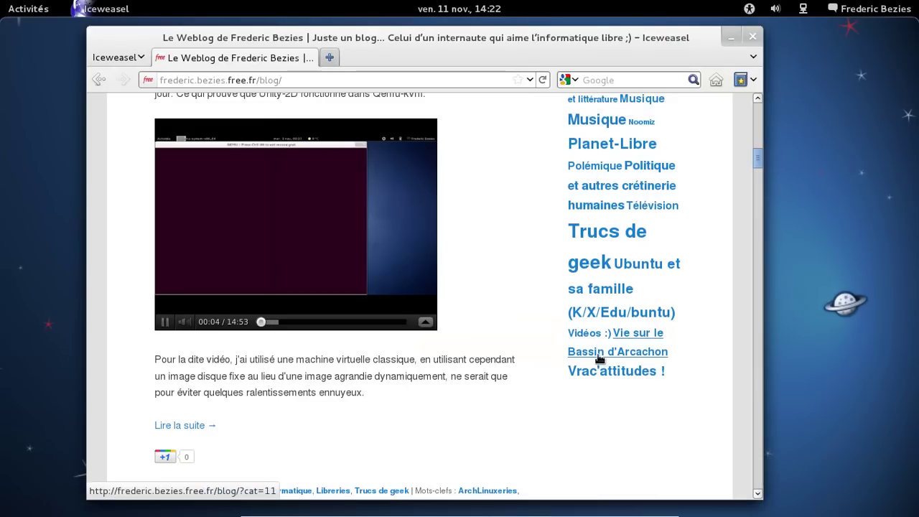
- Close the blog tab and the Iceweasel window
{"action": "left_click", "coordinate": [329, 58]}
{"action": "left_click", "coordinate": [310, 58]}
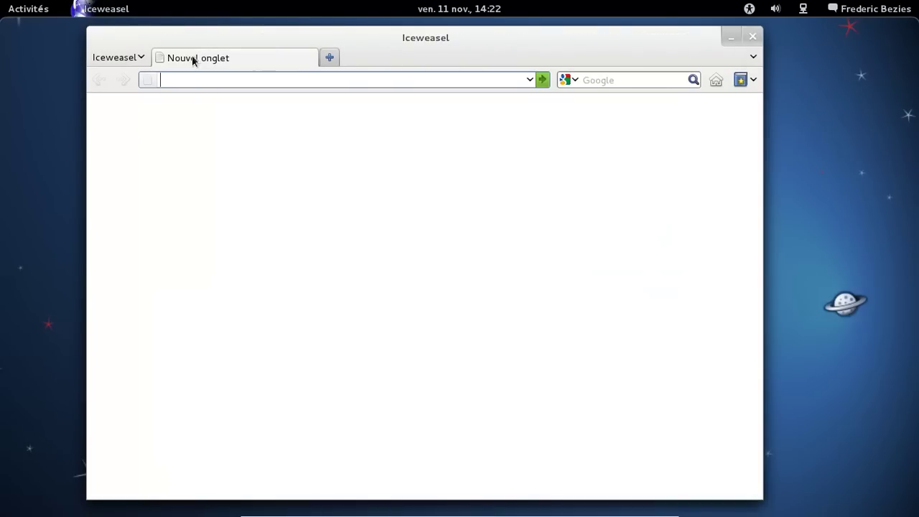
{"action": "left_click", "coordinate": [757, 37]}
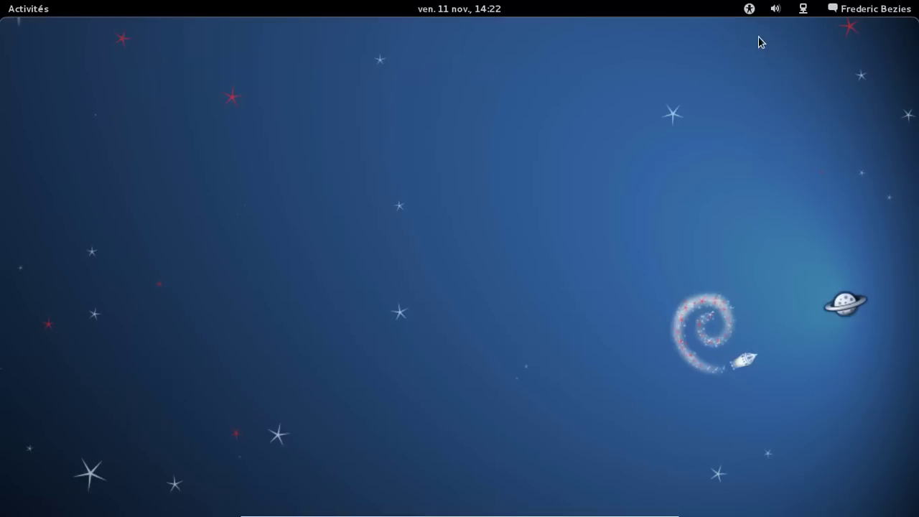
- Launch LibreOffice Writer and show its About box listing version 3.4.3
{"action": "mouse_move", "coordinate": [1, 1]}
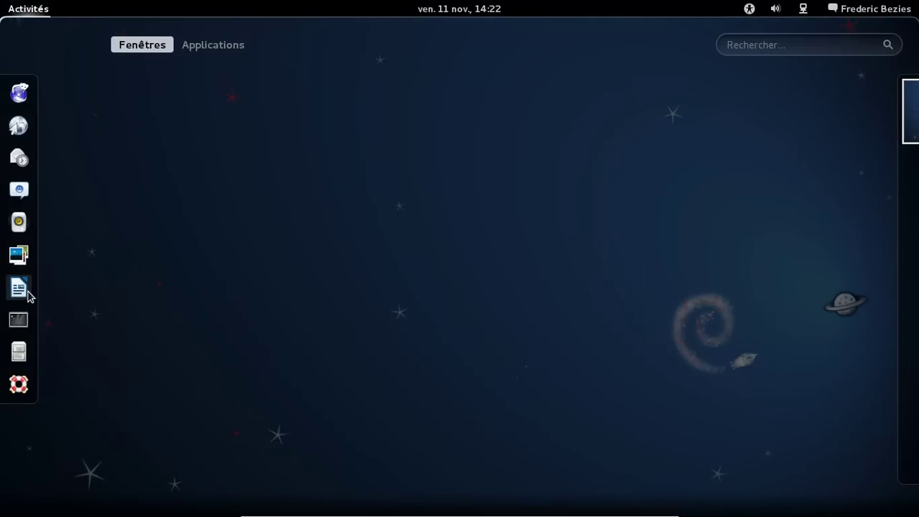
{"action": "left_click", "coordinate": [27, 292]}
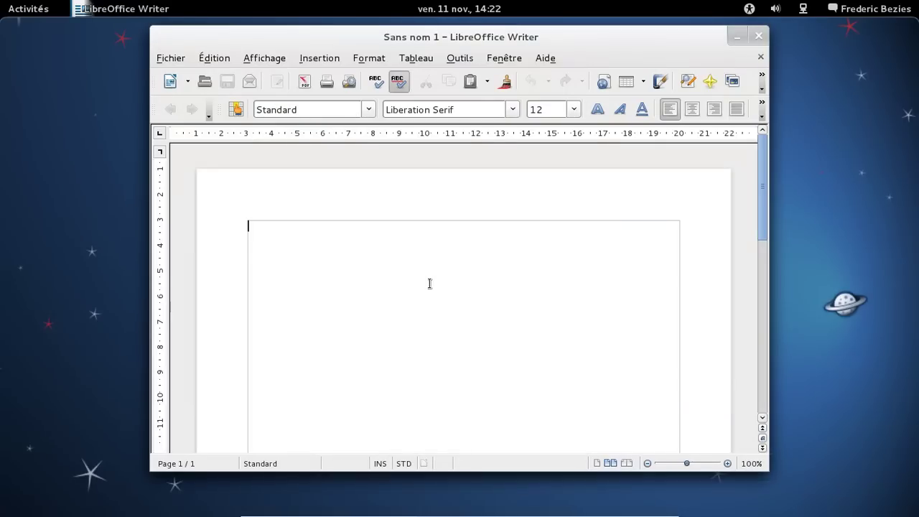
{"action": "left_click", "coordinate": [542, 64]}
{"action": "left_click", "coordinate": [574, 152]}
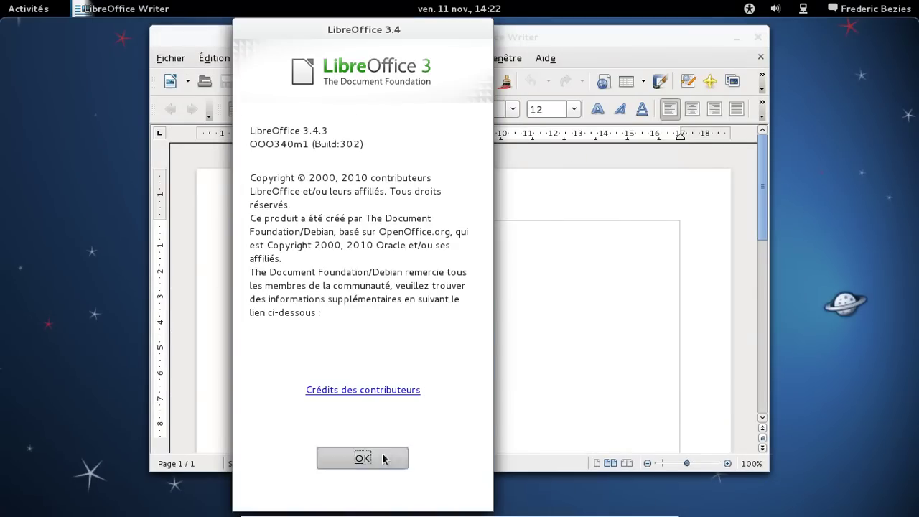
- Dismiss the About box, close Writer and return to the Activities overview
{"action": "left_click", "coordinate": [383, 460]}
{"action": "left_click", "coordinate": [759, 35]}
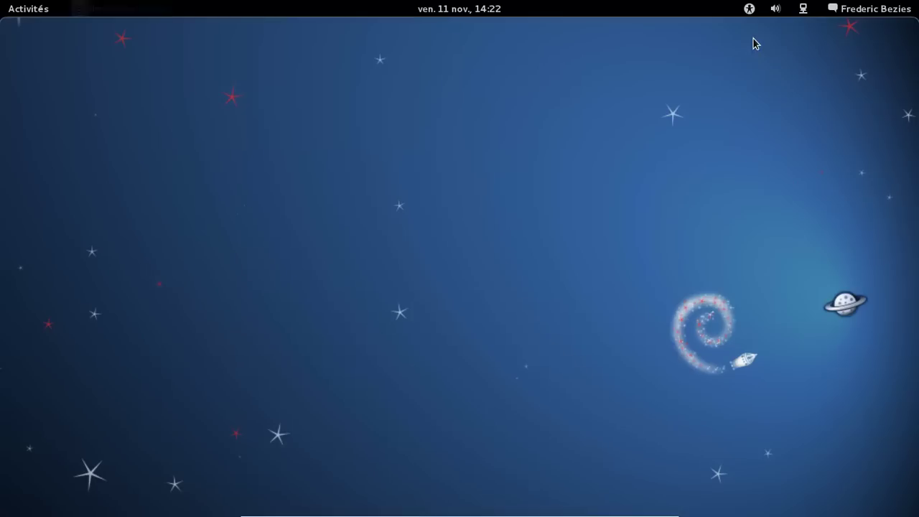
{"action": "mouse_move", "coordinate": [2, 6]}
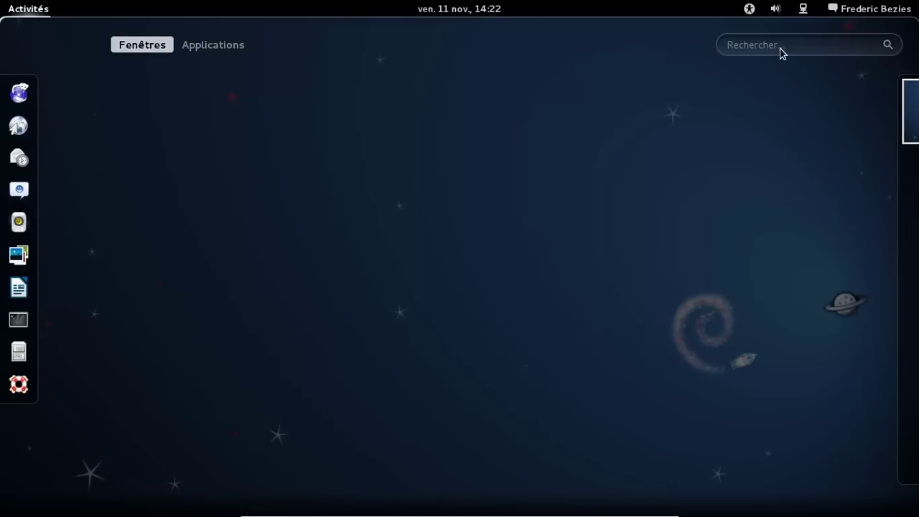
- Start Logithèque from the Outils système category of the applications grid
{"action": "left_click", "coordinate": [239, 45]}
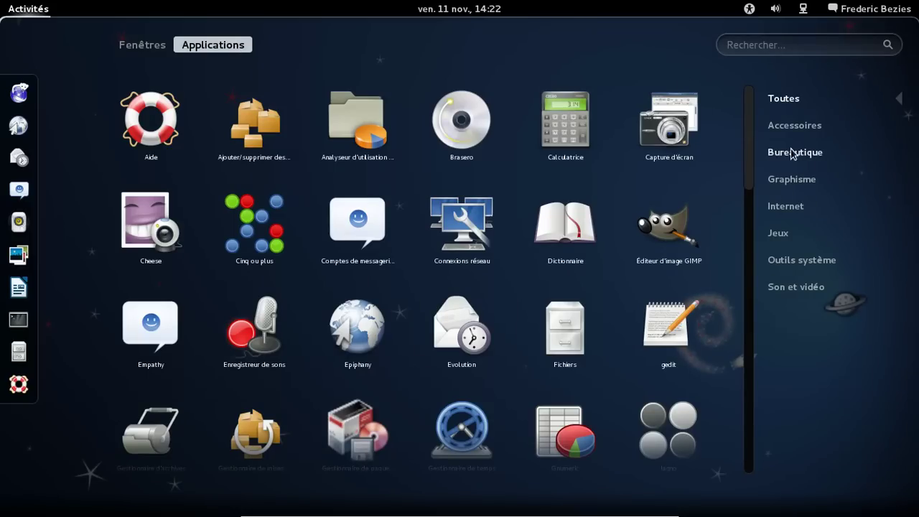
{"action": "left_click", "coordinate": [793, 267]}
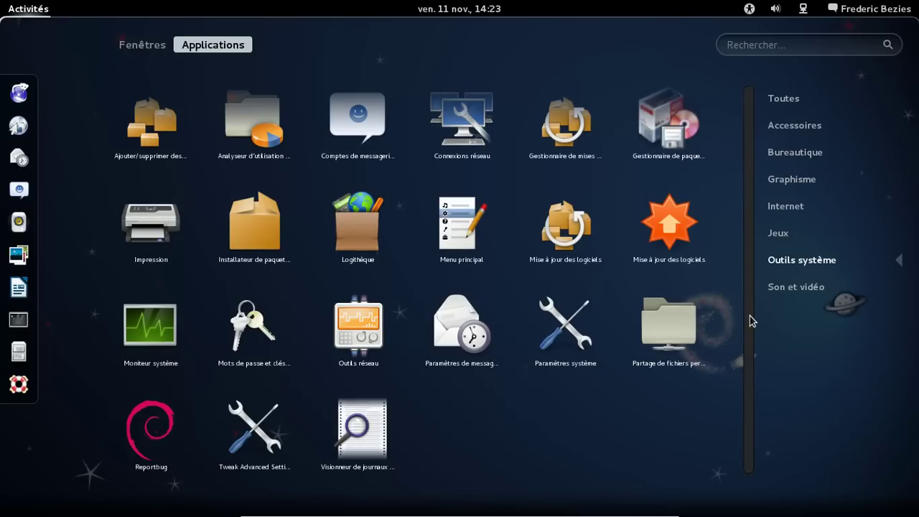
{"action": "left_click", "coordinate": [339, 227]}
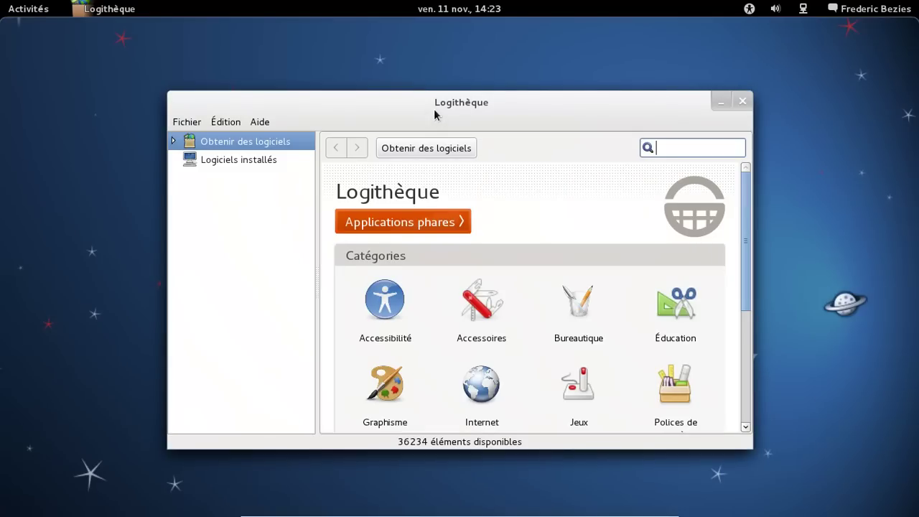
- Search Logithèque for 'videolan' and expand the VLC media player entry
{"action": "left_click_drag", "start_coordinate": [434, 115], "coordinate": [436, 87]}
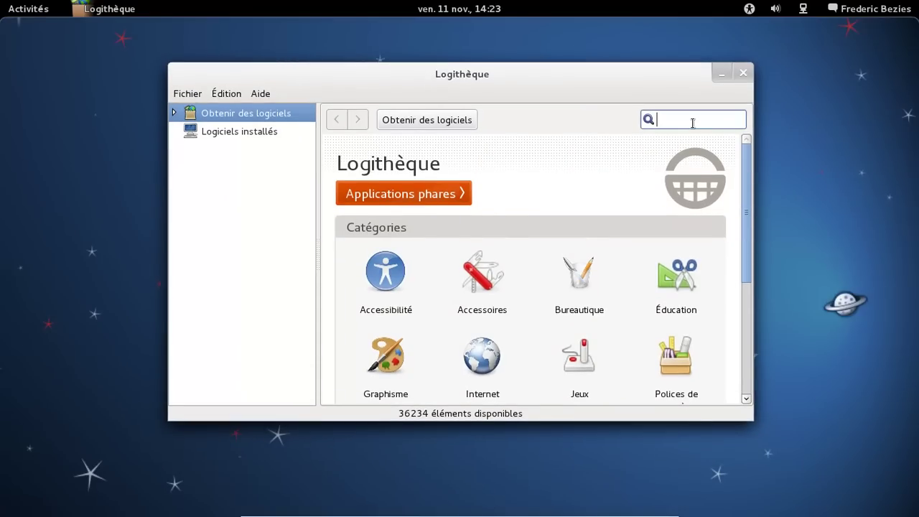
{"action": "type", "text": "videolan"}
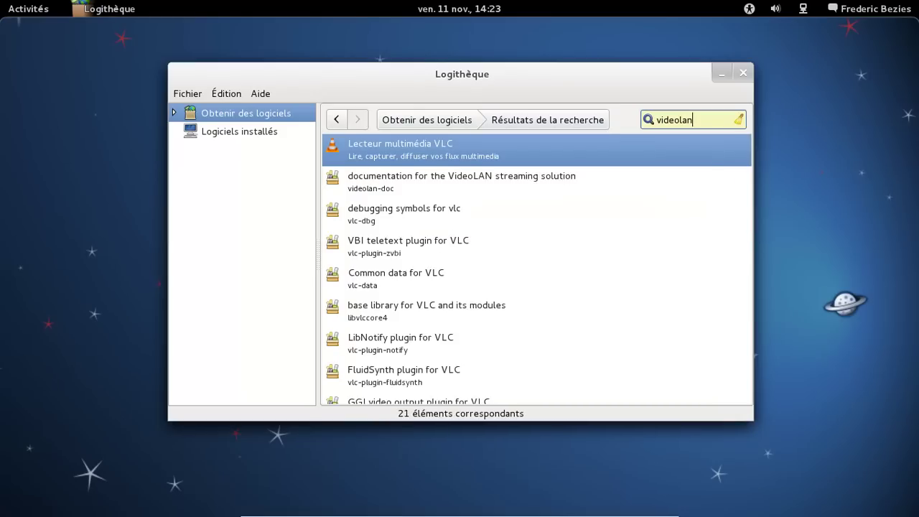
{"action": "left_click", "coordinate": [677, 175]}
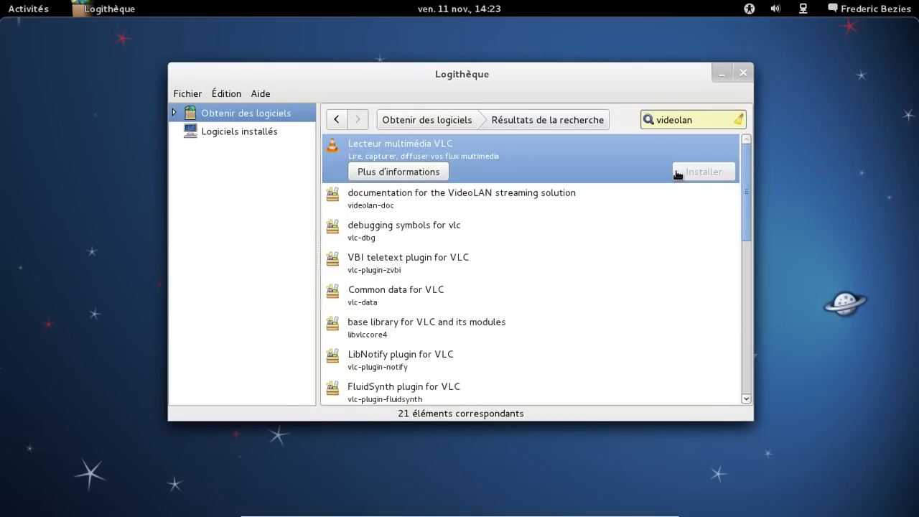
- Install VLC with the administrator password, then return to the Obtenir des logiciels home page
{"action": "left_click", "coordinate": [677, 174]}
{"action": "type", "text": "***"}
{"action": "key", "text": "BackSpace"}
{"action": "key", "text": "BackSpace"}
{"action": "key", "text": "BackSpace"}
{"action": "type", "text": "********"}
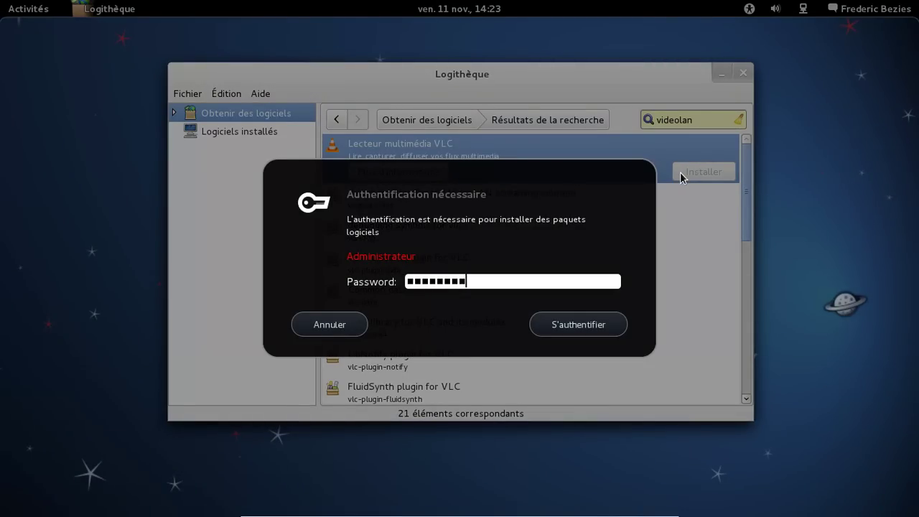
{"action": "key", "text": "Return"}
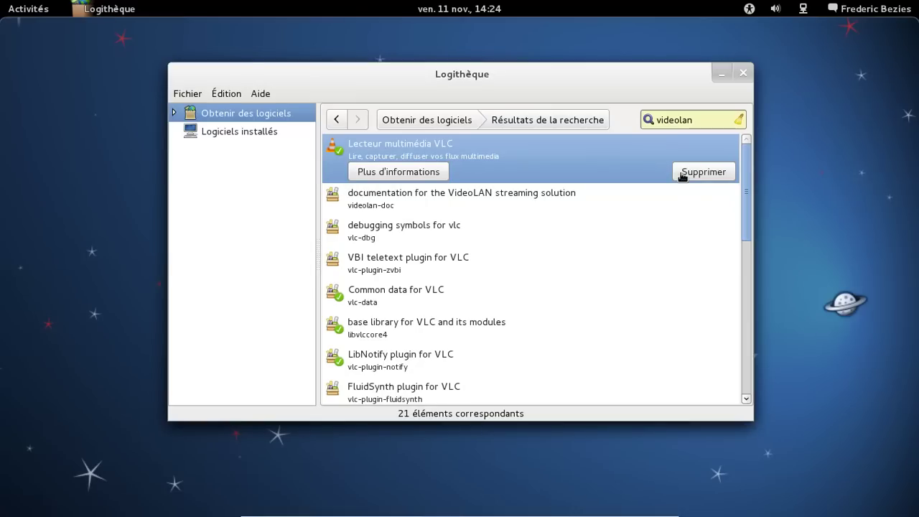
{"action": "left_click", "coordinate": [448, 121]}
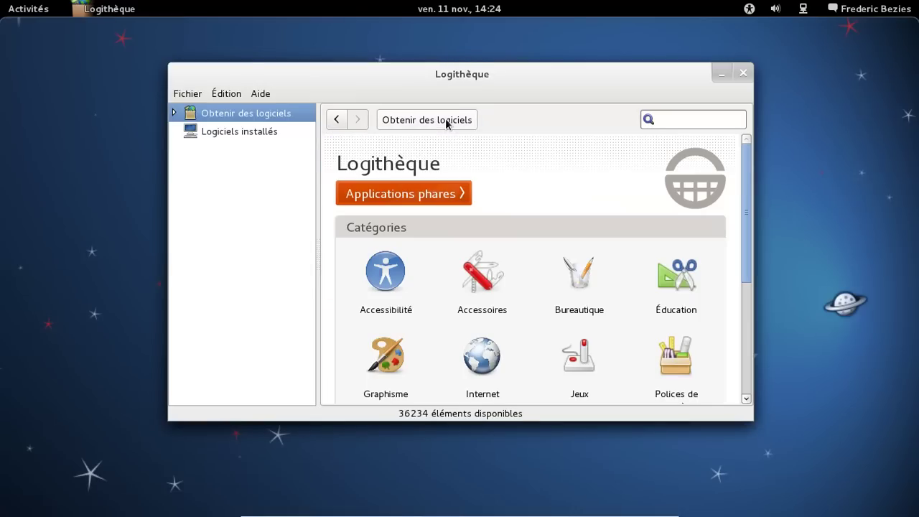
{"action": "left_click_drag", "start_coordinate": [747, 165], "coordinate": [747, 98]}
{"action": "left_click", "coordinate": [261, 93]}
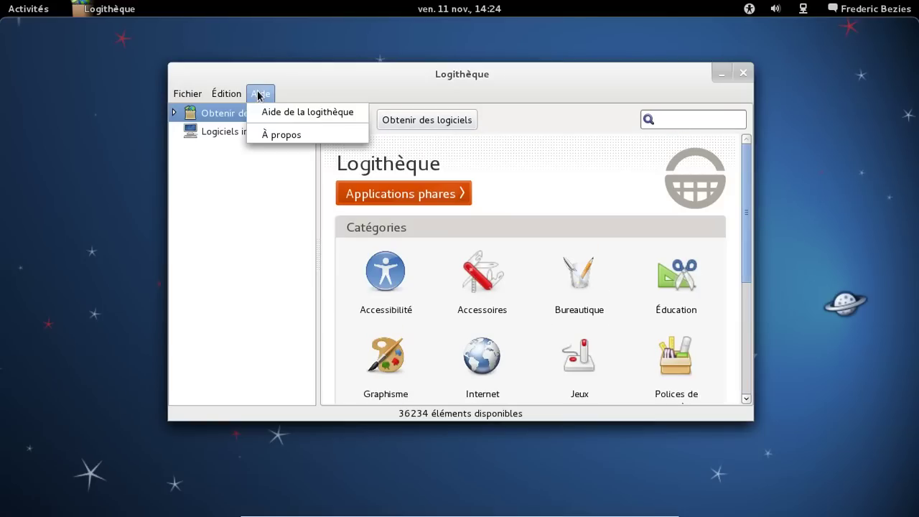
{"action": "left_click", "coordinate": [276, 130]}
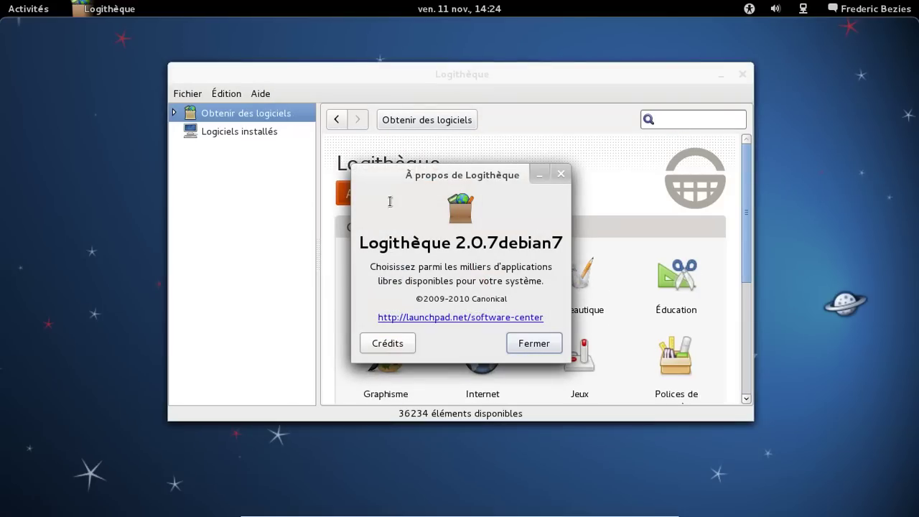
{"action": "left_click", "coordinate": [550, 349]}
{"action": "scroll", "coordinate": [657, 208], "scroll_direction": "down", "scroll_amount": 1}
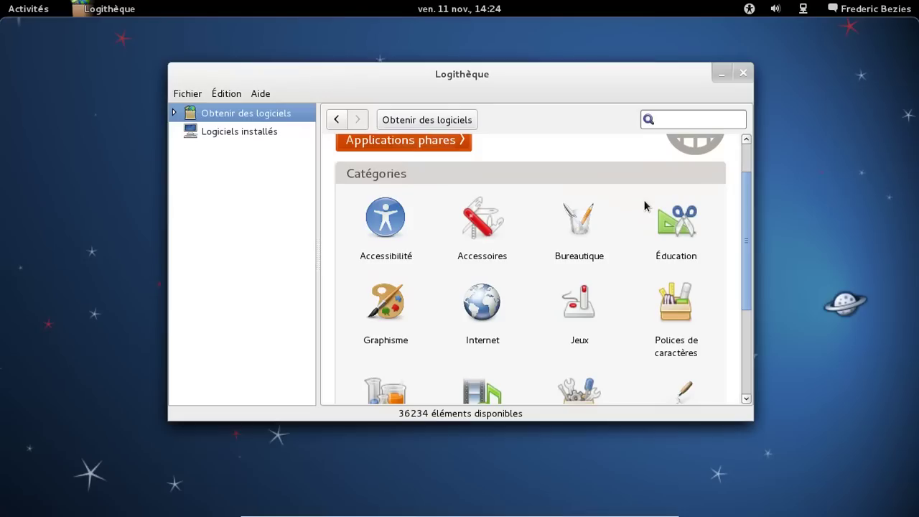
{"action": "scroll", "coordinate": [646, 205], "scroll_direction": "up", "scroll_amount": 1}
- Search for 'gwibber', install Client de Microblogging Gwibber, and close Logithèque
{"action": "left_click", "coordinate": [673, 121]}
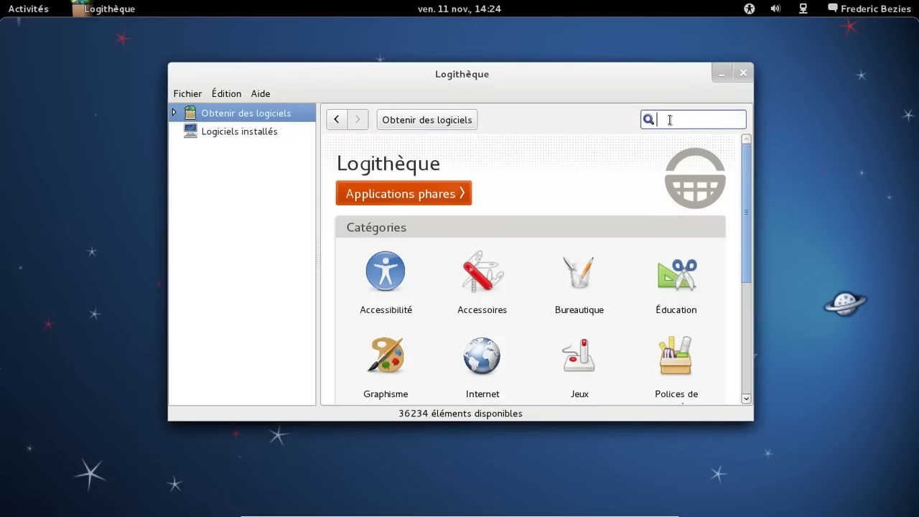
{"action": "type", "text": "gwen"}
{"action": "key", "text": "BackSpace"}
{"action": "key", "text": "BackSpace"}
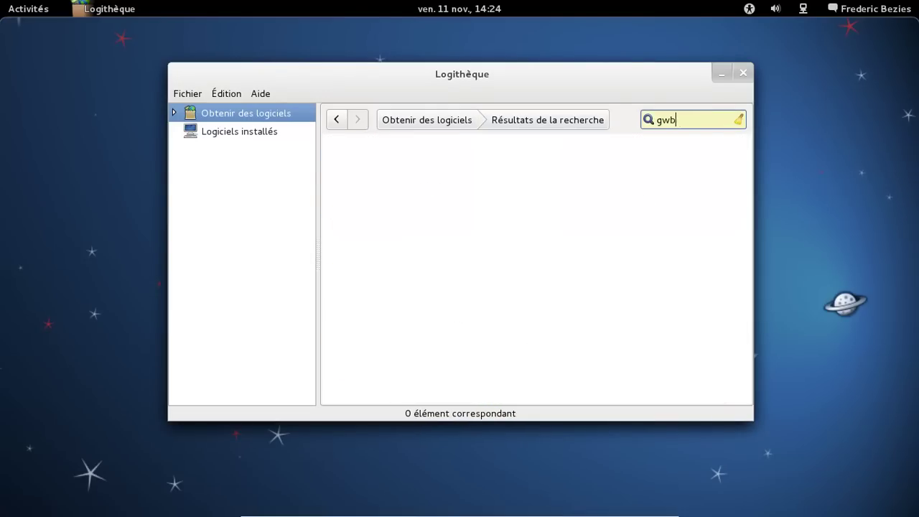
{"action": "type", "text": "ibber"}
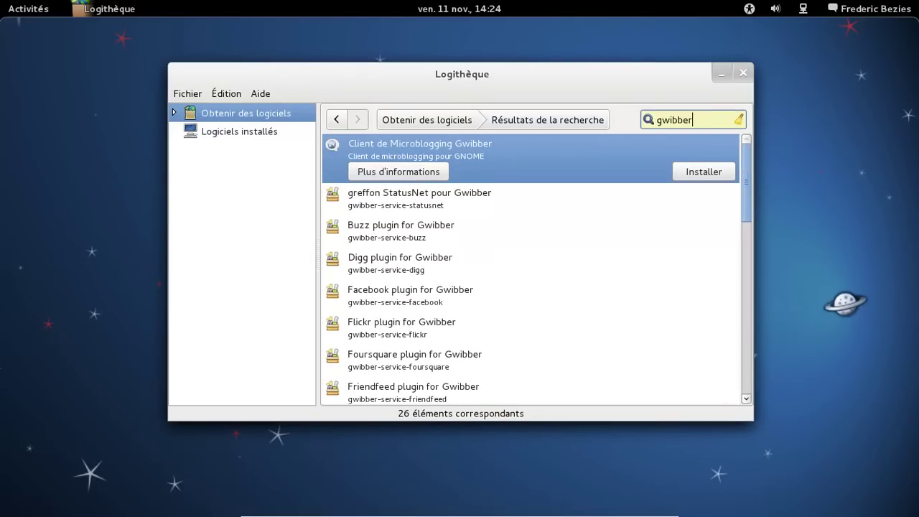
{"action": "left_click", "coordinate": [693, 174]}
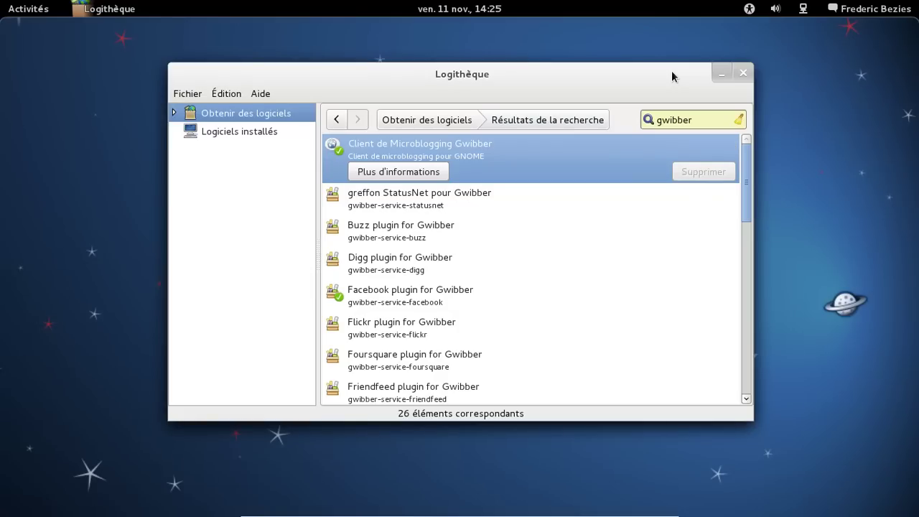
{"action": "left_click", "coordinate": [741, 74]}
- Search the Activities overview for 'vid' and launch VLC media player
{"action": "mouse_move", "coordinate": [3, 6]}
{"action": "left_click", "coordinate": [728, 48]}
{"action": "type", "text": "vido"}
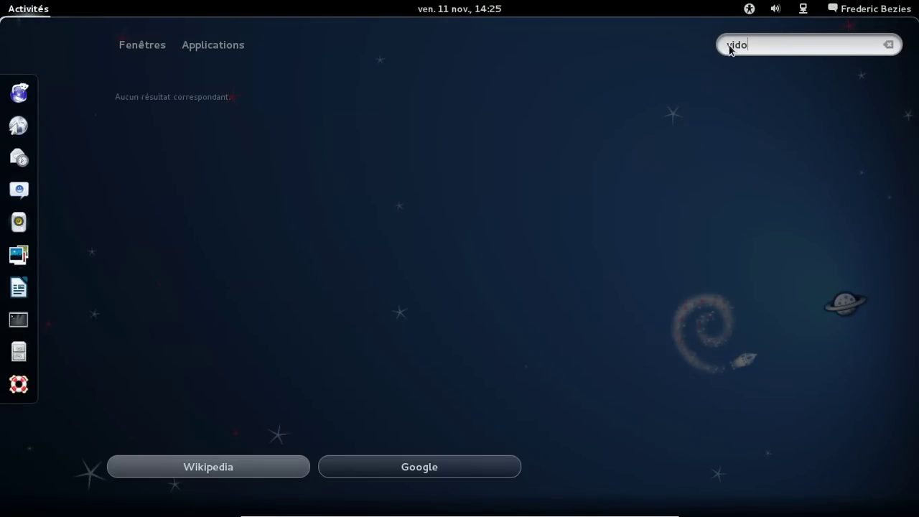
{"action": "key", "text": "BackSpace"}
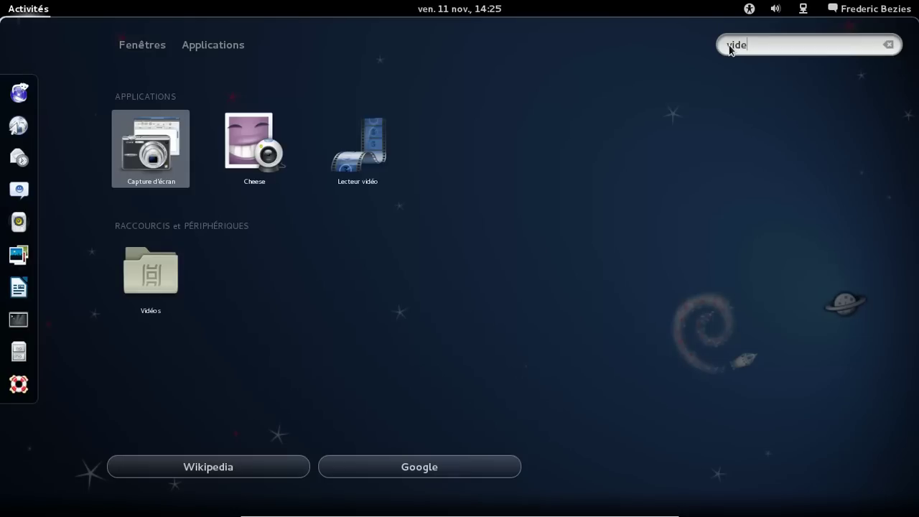
{"action": "type", "text": "eo"}
{"action": "key", "text": "BackSpace"}
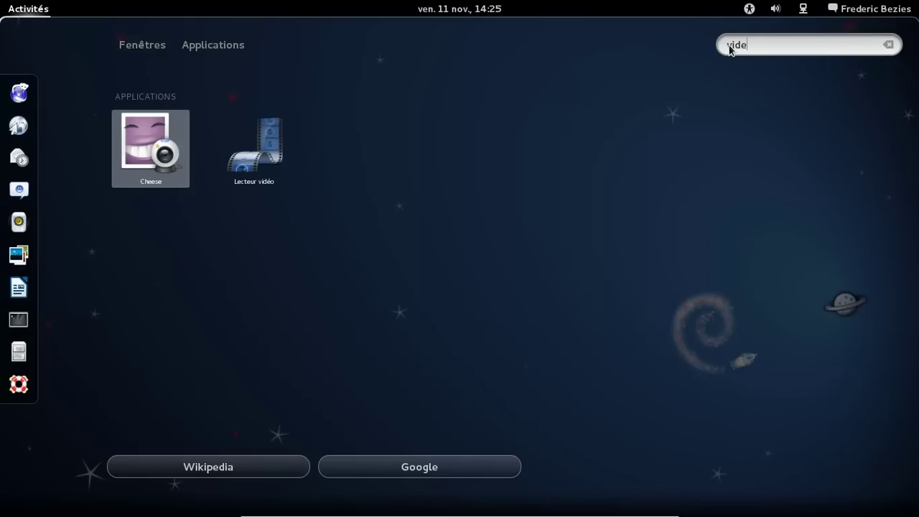
{"action": "key", "text": "BackSpace"}
{"action": "key", "text": "BackSpace"}
{"action": "key", "text": "BackSpace"}
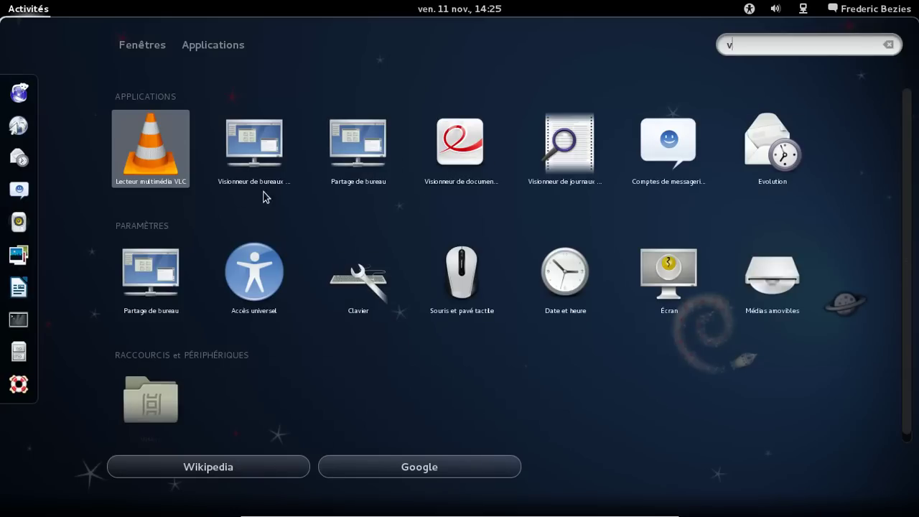
{"action": "left_click", "coordinate": [169, 161]}
- Dismiss VLC's privacy notice, view its About box, close VLC and reopen the overview search
{"action": "left_click", "coordinate": [536, 355]}
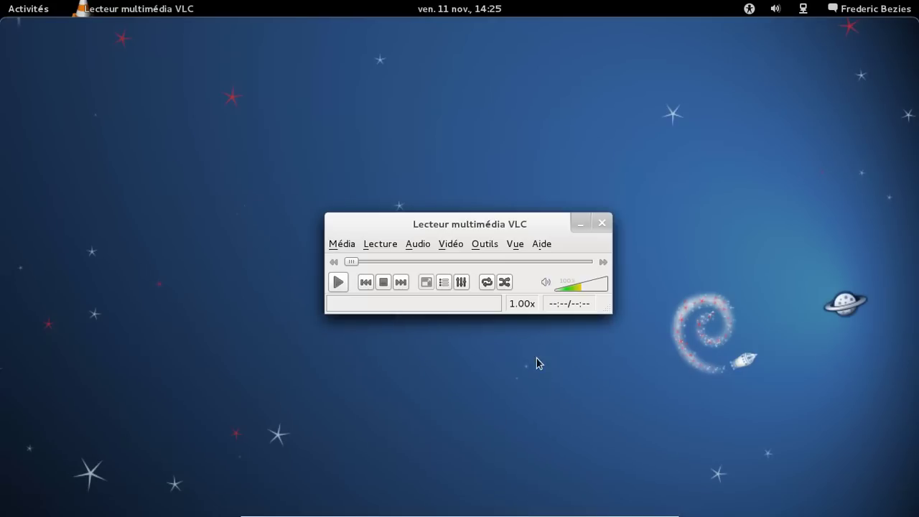
{"action": "left_click", "coordinate": [541, 245]}
{"action": "left_click", "coordinate": [557, 285]}
{"action": "left_click", "coordinate": [629, 501]}
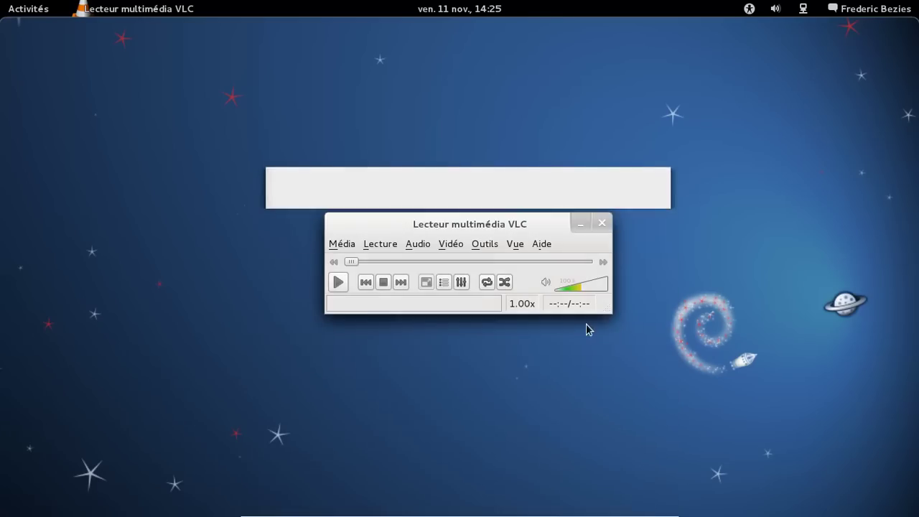
{"action": "left_click", "coordinate": [605, 223]}
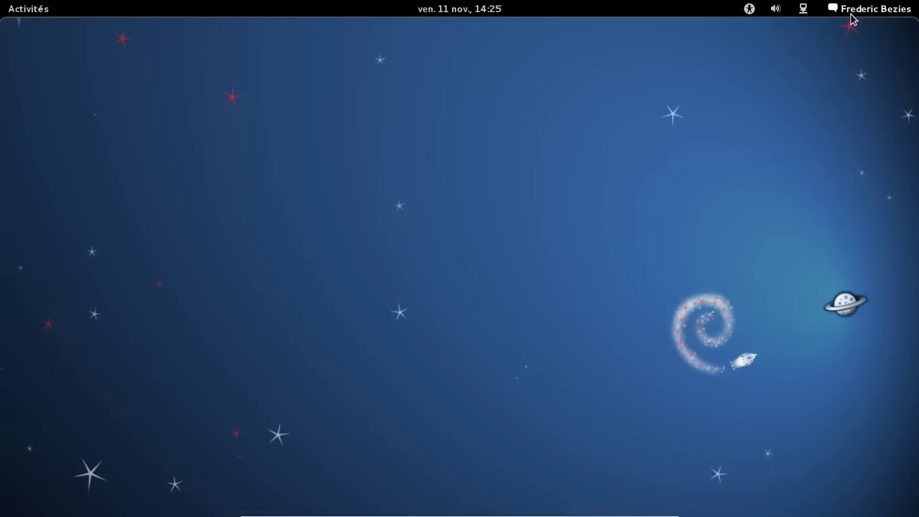
{"action": "mouse_move", "coordinate": [2, 2]}
{"action": "left_click", "coordinate": [735, 45]}
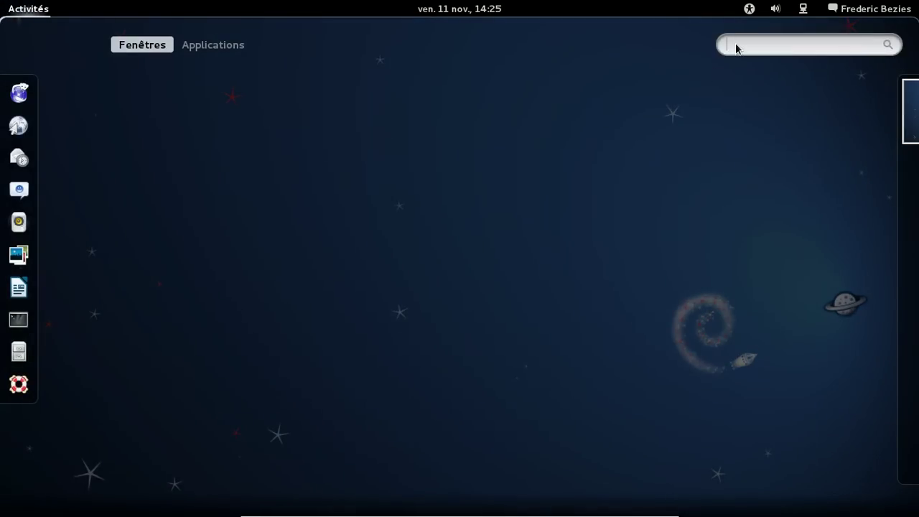
- Search the overview for 'gwibber' and launch Gwibber
{"action": "type", "text": "gwiv"}
{"action": "key", "text": "BackSpace"}
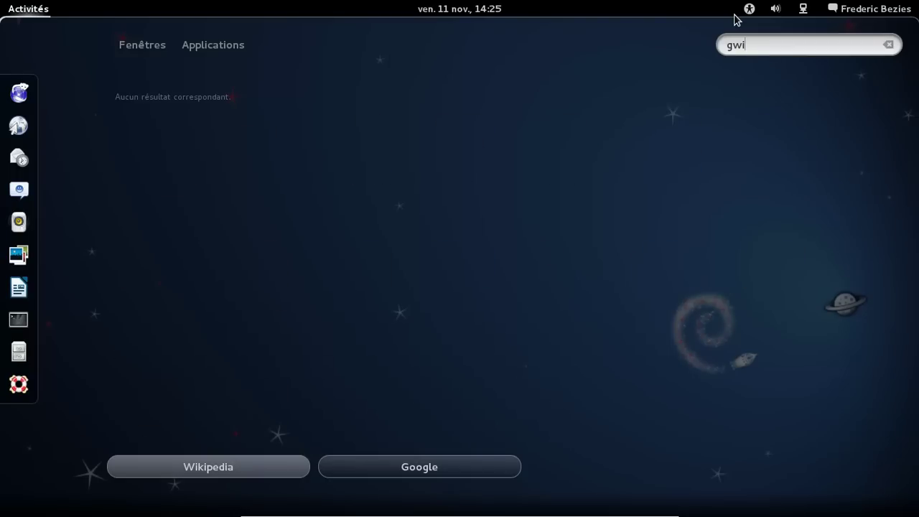
{"action": "type", "text": "bber"}
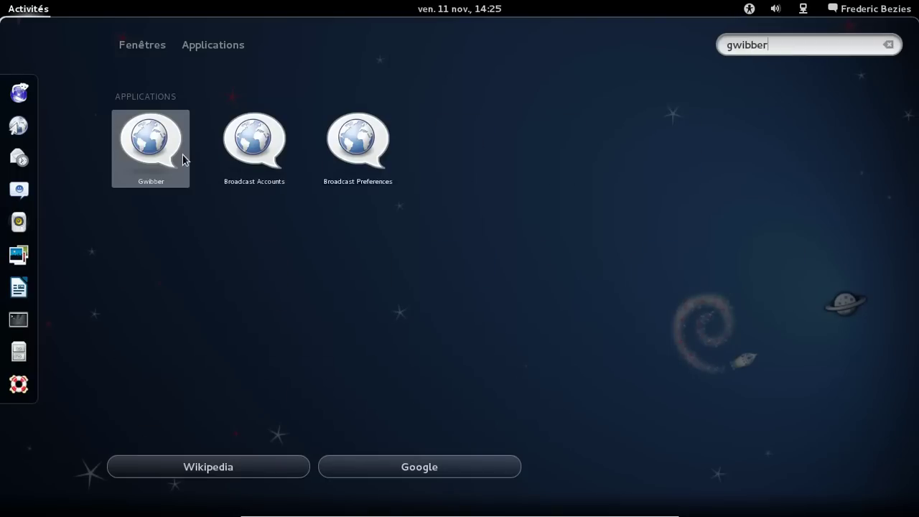
{"action": "left_click", "coordinate": [138, 152]}
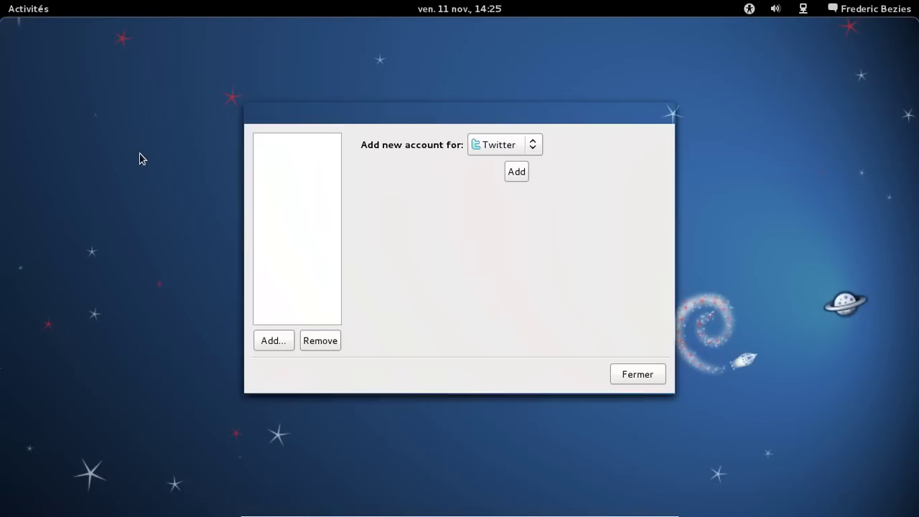
- Add a new Identi.ca account and begin its authorization
{"action": "left_click", "coordinate": [514, 146]}
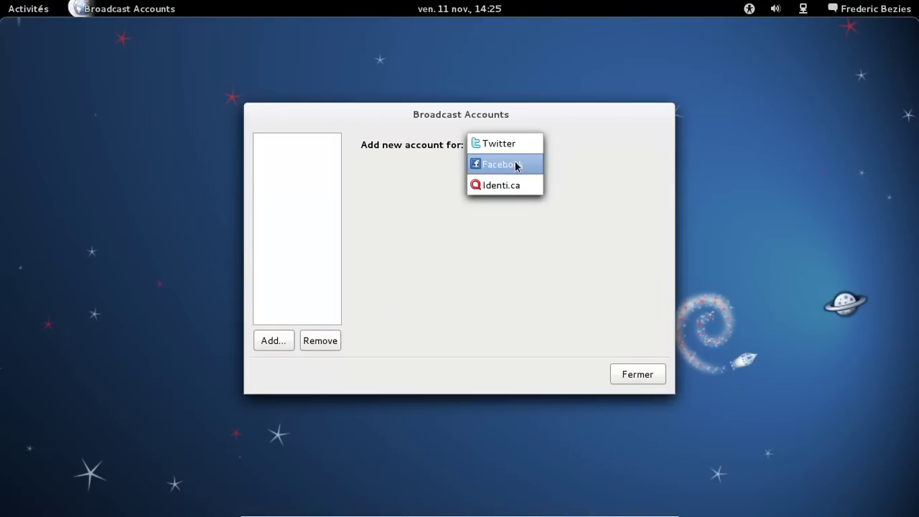
{"action": "left_click", "coordinate": [512, 183]}
{"action": "left_click", "coordinate": [514, 182]}
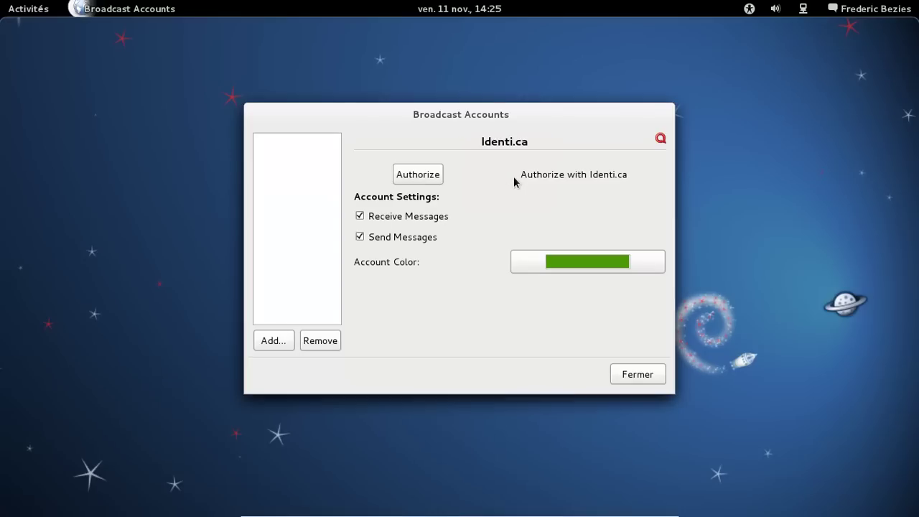
{"action": "left_click", "coordinate": [419, 175]}
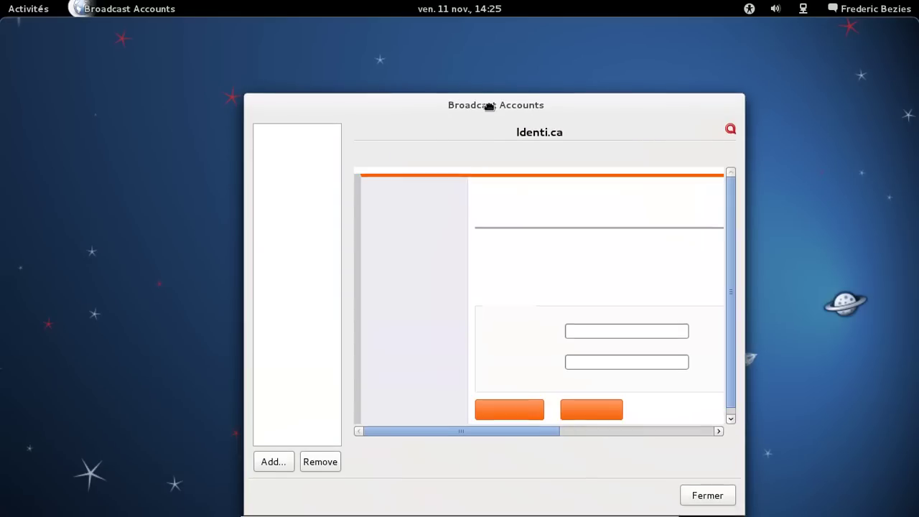
{"action": "left_click_drag", "start_coordinate": [489, 109], "coordinate": [448, 56]}
- Sign in with the Identi.ca nickname and password, allow access, then start another account
{"action": "left_click", "coordinate": [561, 279]}
{"action": "type", "text": "fredbezies"}
{"action": "key", "text": "Tab"}
{"action": "type", "text": "•••••••••"}
{"action": "key", "text": "BackSpace"}
{"action": "key", "text": "BackSpace"}
{"action": "key", "text": "BackSpace"}
{"action": "key", "text": "BackSpace"}
{"action": "key", "text": "BackSpace"}
{"action": "key", "text": "BackSpace"}
{"action": "key", "text": "BackSpace"}
{"action": "key", "text": "BackSpace"}
{"action": "key", "text": "BackSpace"}
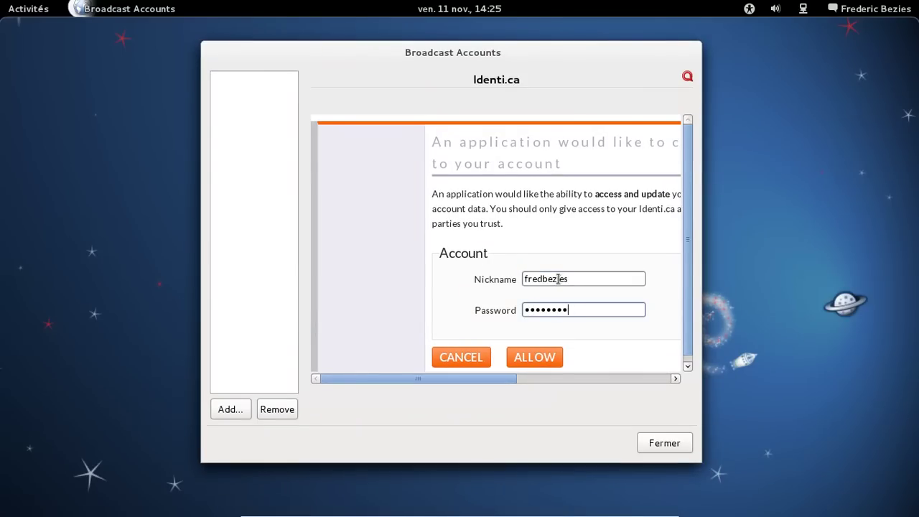
{"action": "type", "text": "•"}
{"action": "key", "text": "BackSpace"}
{"action": "type", "text": "•••••••••••"}
{"action": "left_click", "coordinate": [532, 358]}
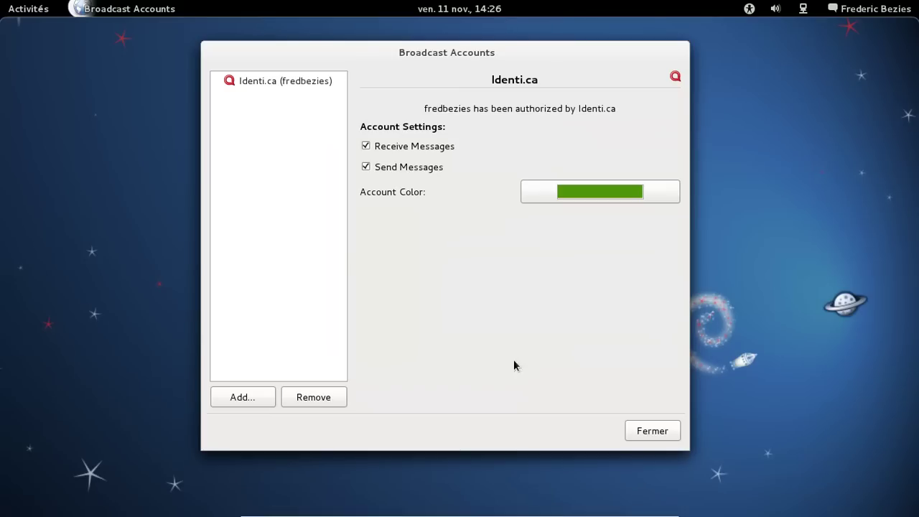
{"action": "left_click", "coordinate": [257, 403]}
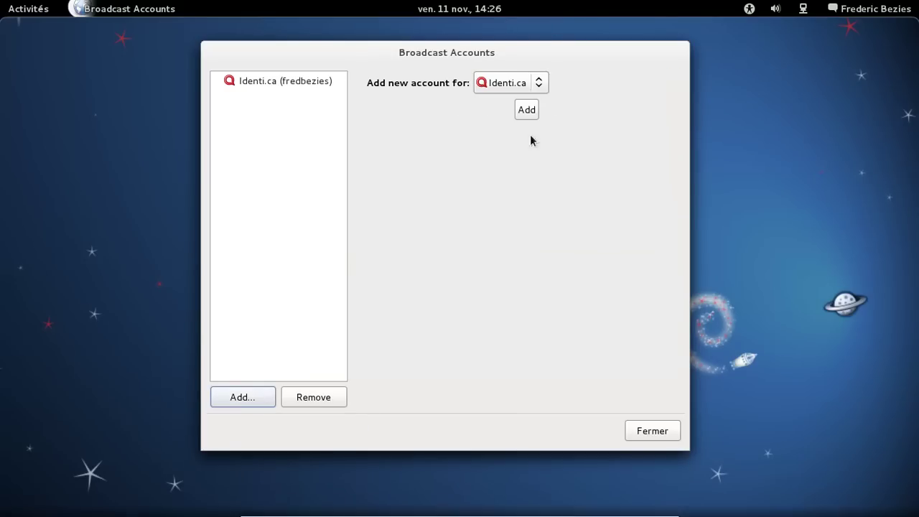
- Choose Twitter as the service and authorize it with the account's username and password
{"action": "left_click", "coordinate": [529, 84]}
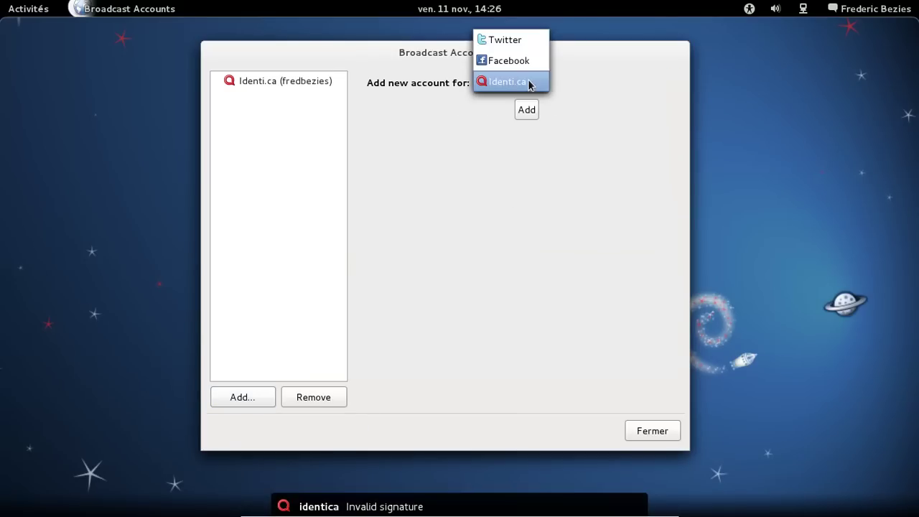
{"action": "left_click", "coordinate": [529, 42]}
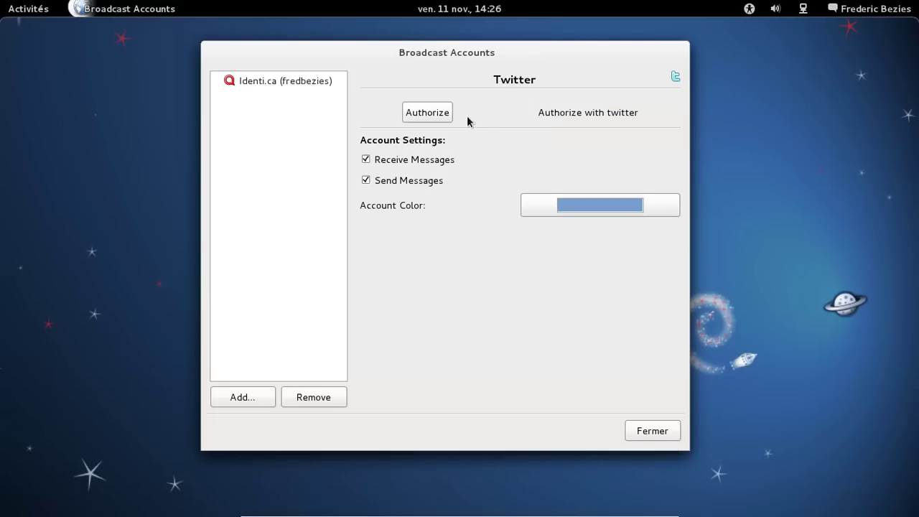
{"action": "left_click", "coordinate": [443, 117]}
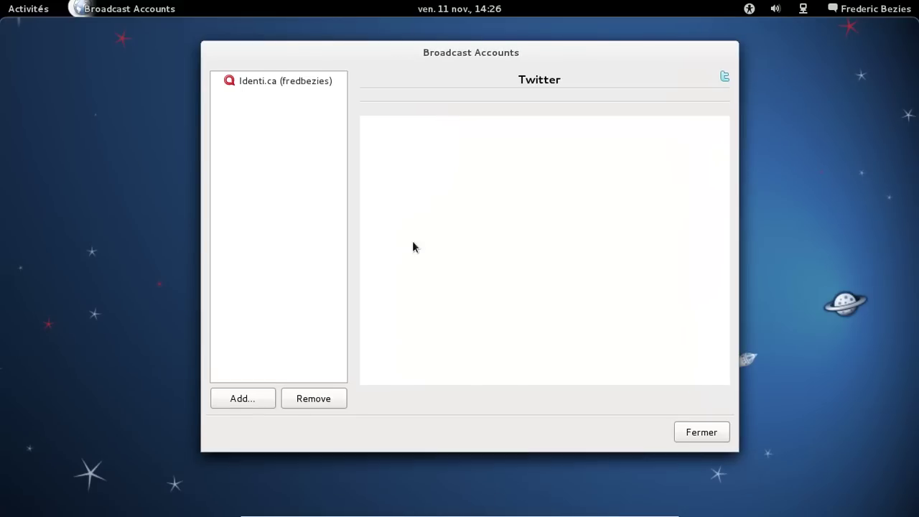
{"action": "type", "text": "fredericbezies"}
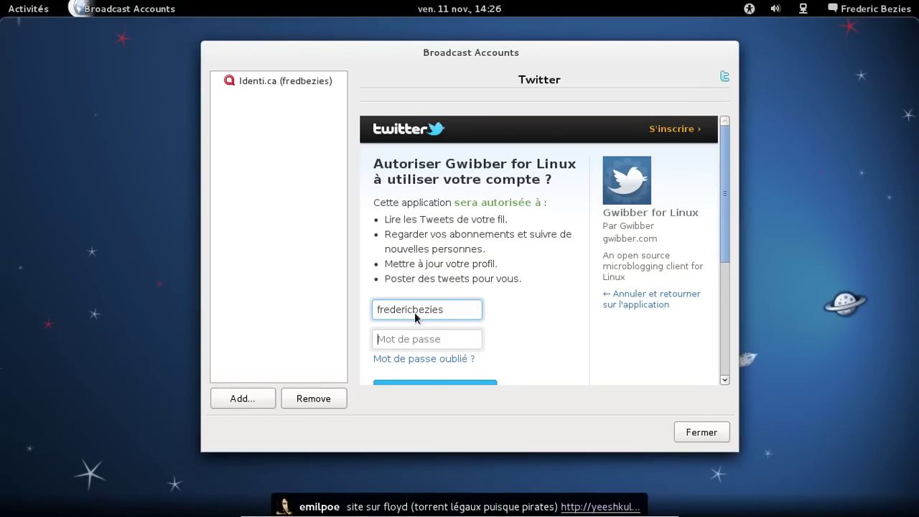
{"action": "key", "text": "Tab"}
{"action": "type", "text": "••"}
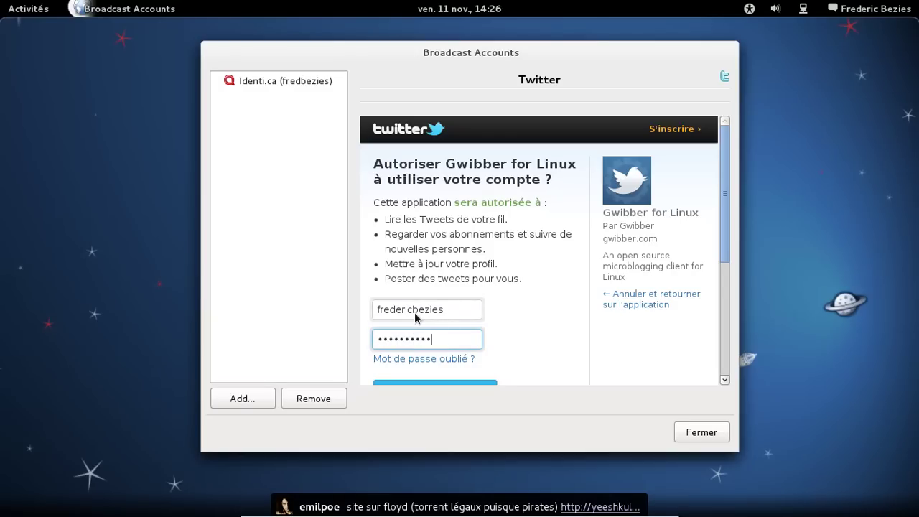
{"action": "scroll", "coordinate": [596, 274], "scroll_direction": "down", "scroll_amount": 2}
{"action": "left_click", "coordinate": [450, 340]}
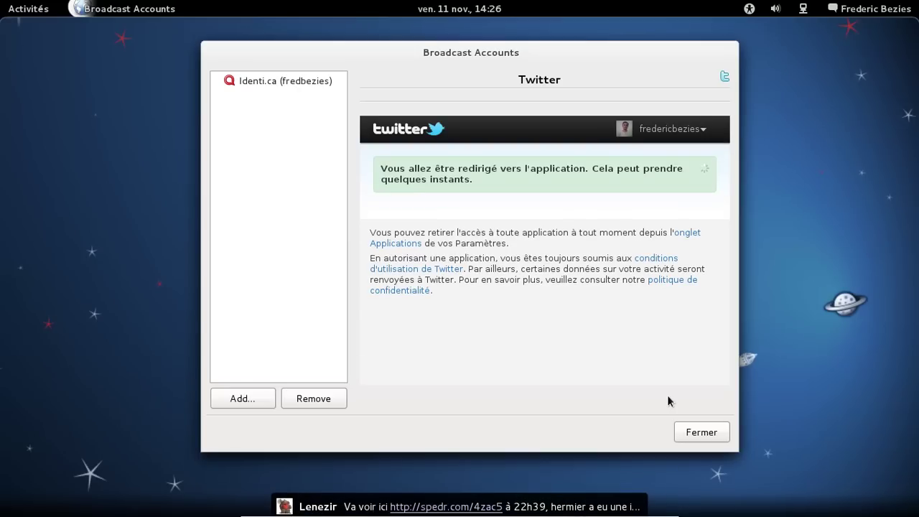
- Close the Broadcast Accounts dialog and open the Activities overview via the hot corner
{"action": "left_click", "coordinate": [702, 433]}
{"action": "mouse_move", "coordinate": [10, 6]}
{"action": "mouse_move", "coordinate": [899, 514]}
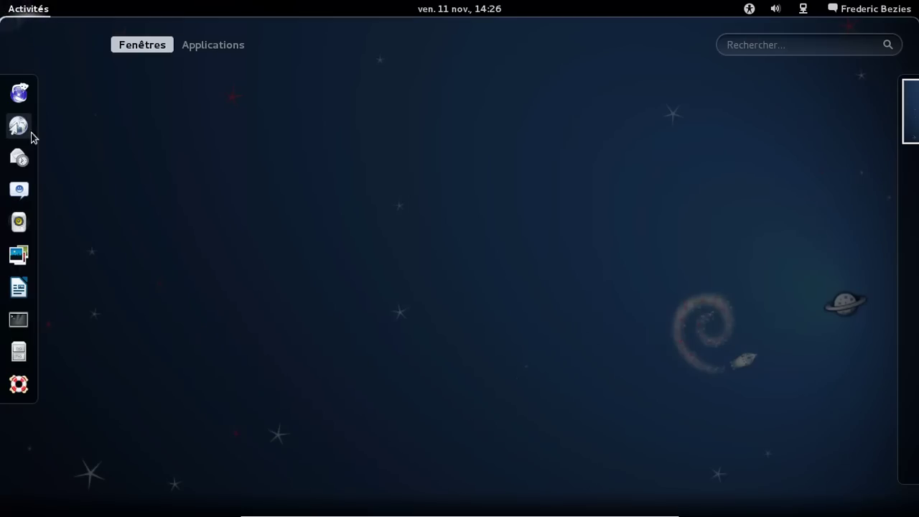
- Launch Gwibber via a 'gw' search, centre its window and refresh the Twitter stream
{"action": "left_click", "coordinate": [781, 51]}
{"action": "type", "text": "g"}
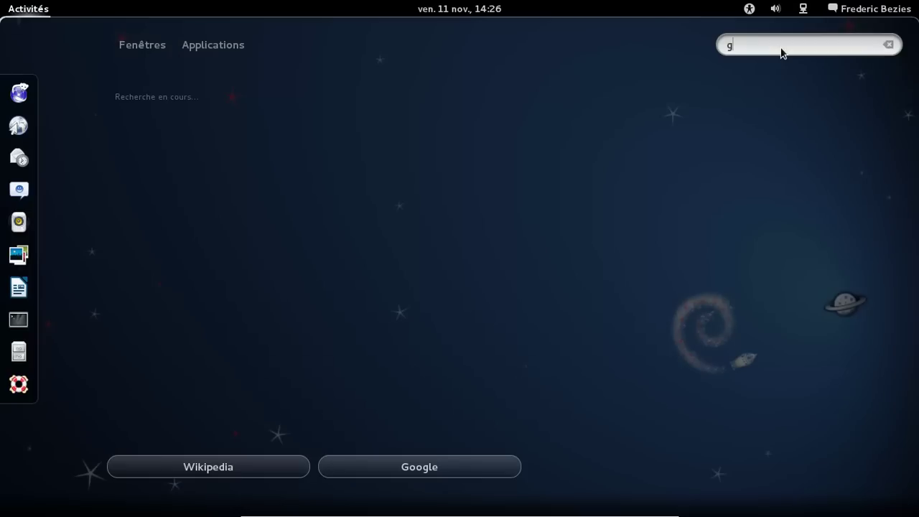
{"action": "type", "text": "w"}
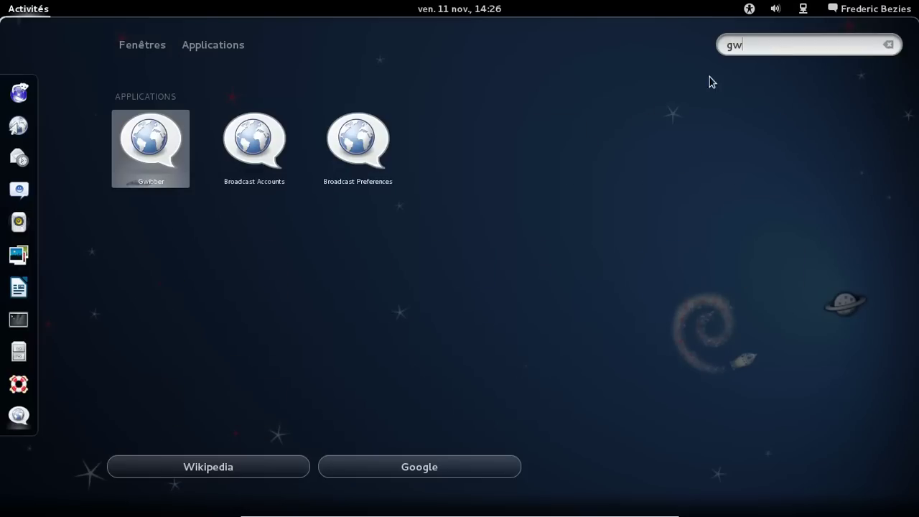
{"action": "left_click", "coordinate": [176, 154]}
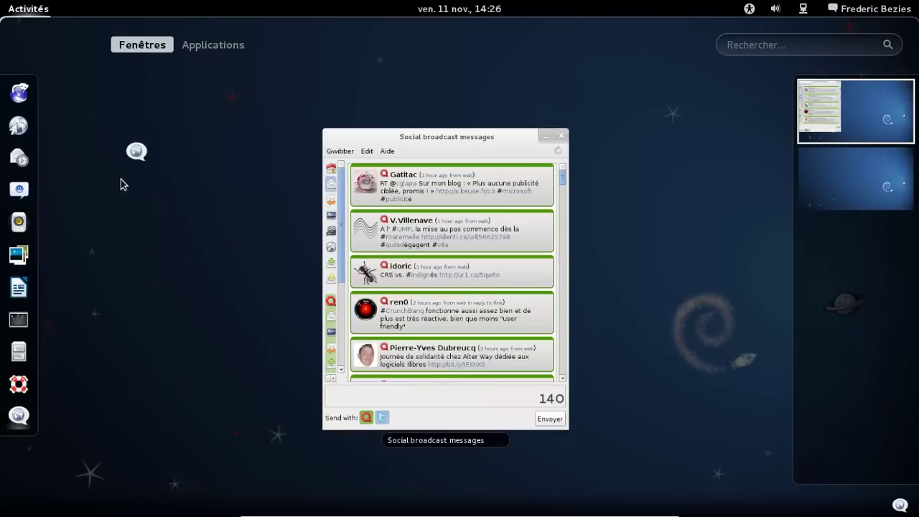
{"action": "left_click", "coordinate": [441, 284]}
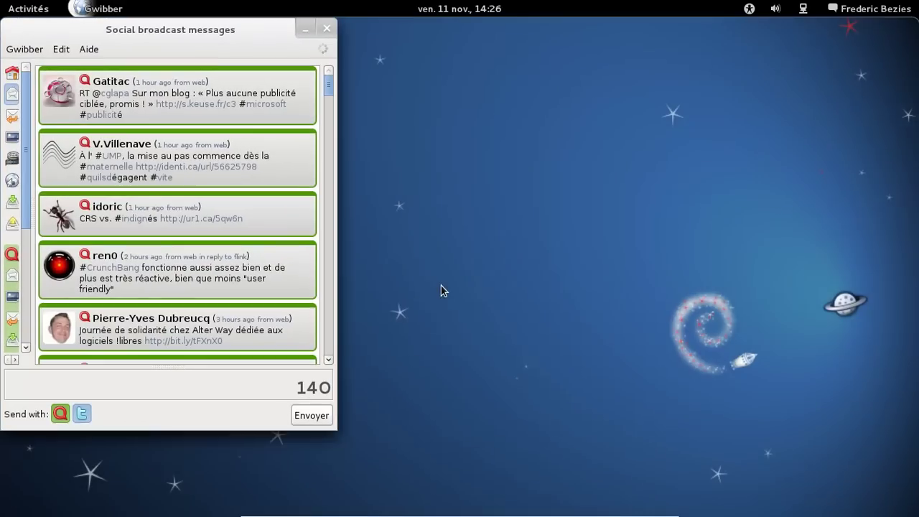
{"action": "left_click_drag", "start_coordinate": [200, 36], "coordinate": [391, 70]}
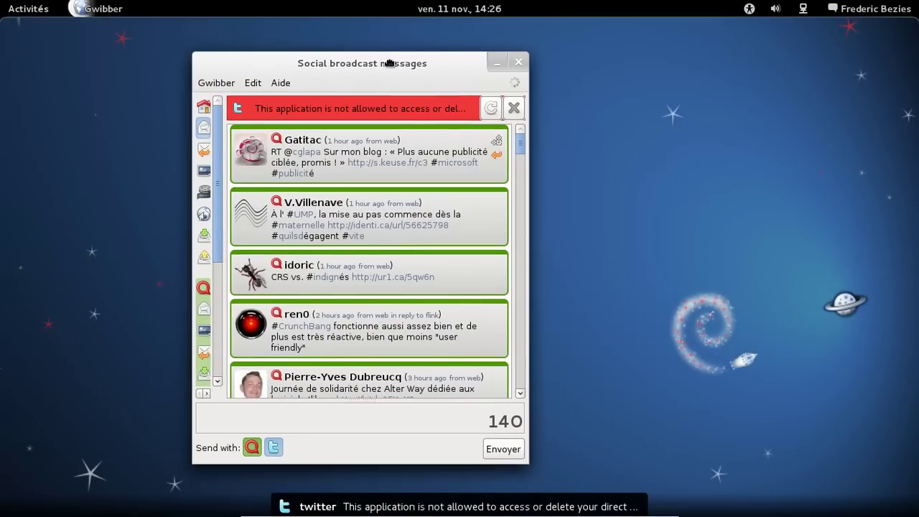
{"action": "left_click", "coordinate": [491, 108]}
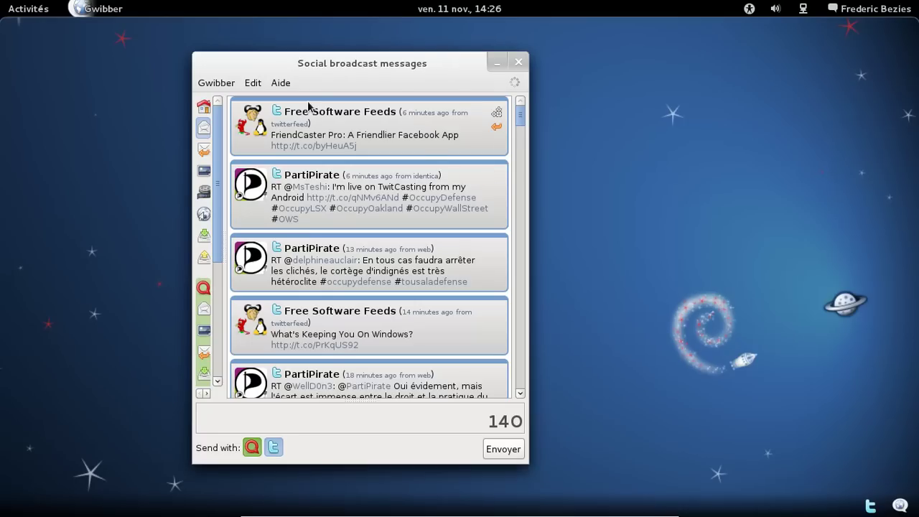
- View Gwibber's About box showing version 3.0.0.1, then close it
{"action": "left_click", "coordinate": [282, 84]}
{"action": "left_click", "coordinate": [306, 162]}
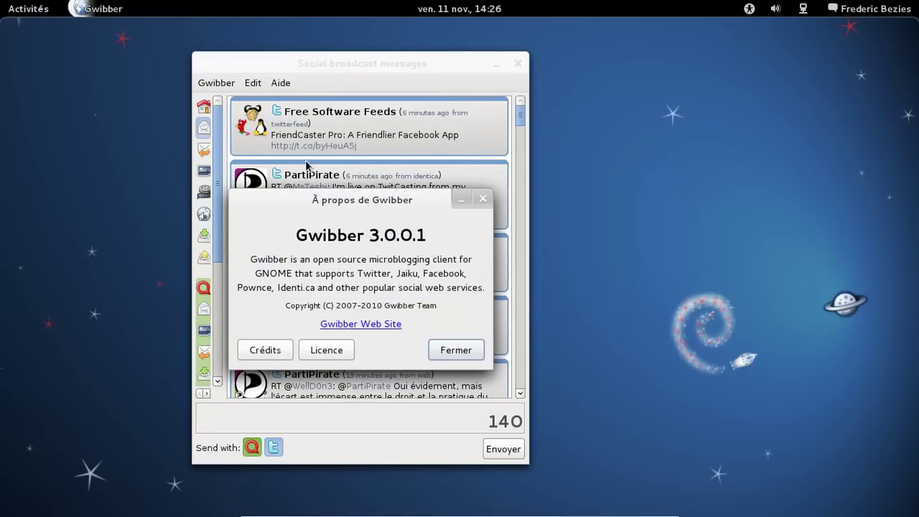
{"action": "left_click_drag", "start_coordinate": [338, 203], "coordinate": [650, 75]}
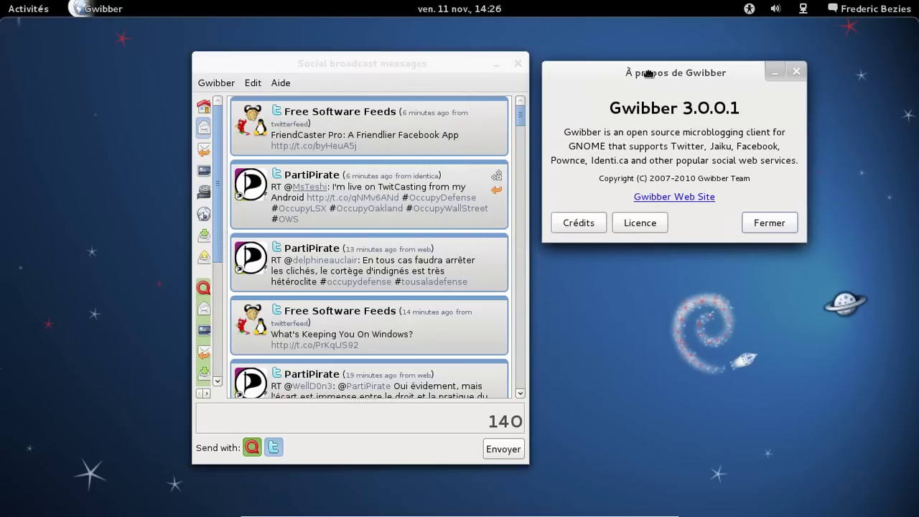
{"action": "left_click", "coordinate": [759, 224]}
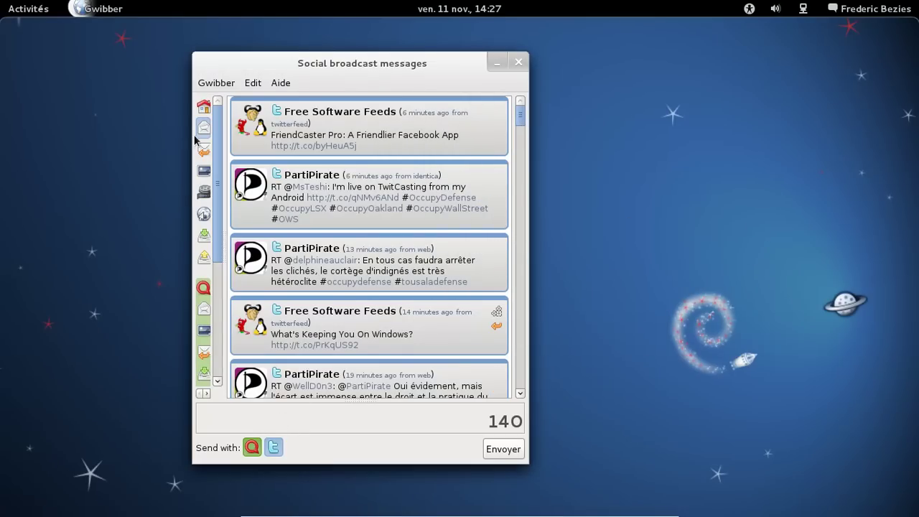
- Browse the combined Home stream and dismiss the Twitter permission error
{"action": "left_click", "coordinate": [204, 106]}
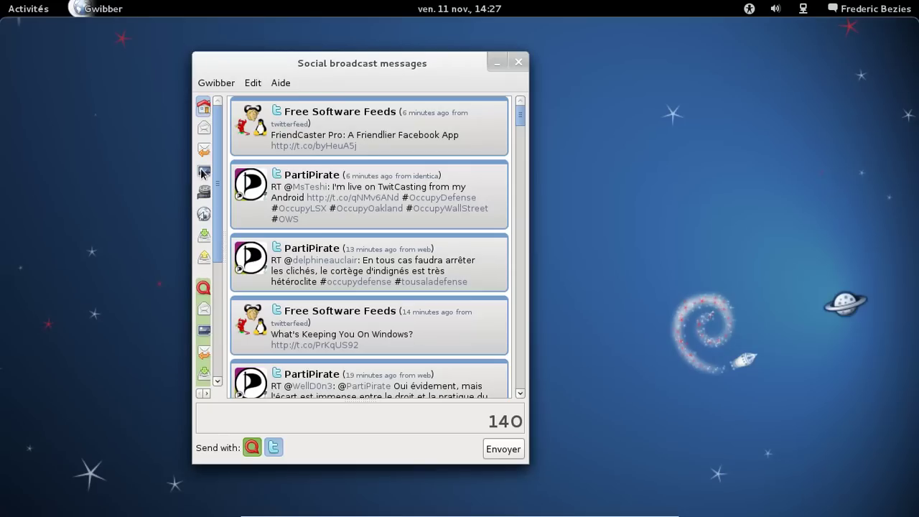
{"action": "scroll", "coordinate": [474, 165], "scroll_direction": "down", "scroll_amount": 10}
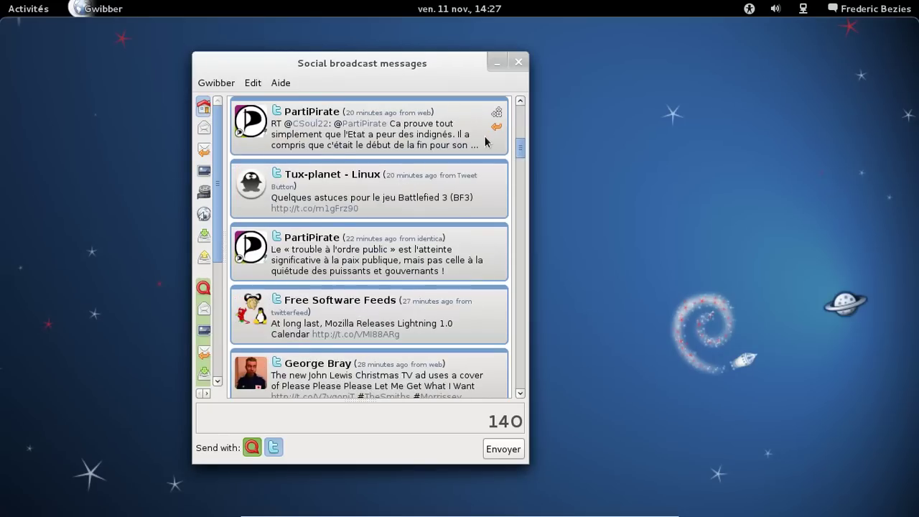
{"action": "scroll", "coordinate": [483, 142], "scroll_direction": "down", "scroll_amount": 15}
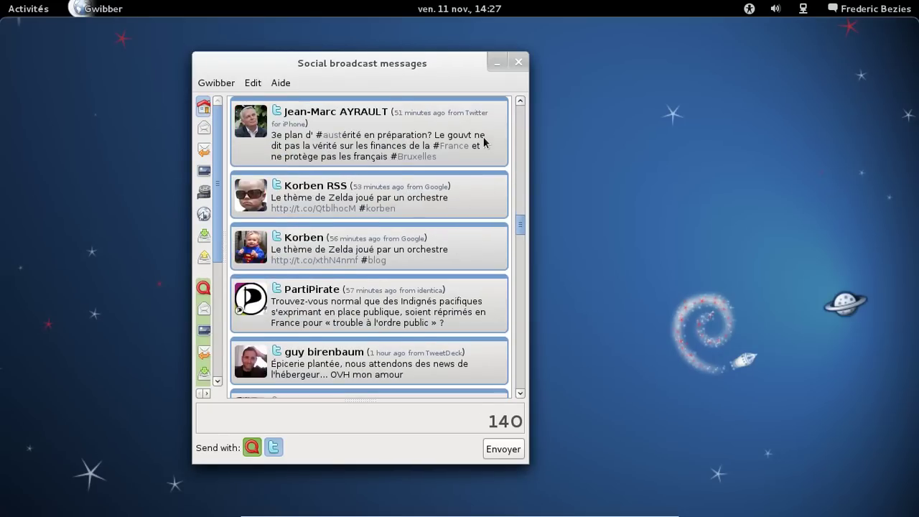
{"action": "scroll", "coordinate": [483, 142], "scroll_direction": "down", "scroll_amount": 3}
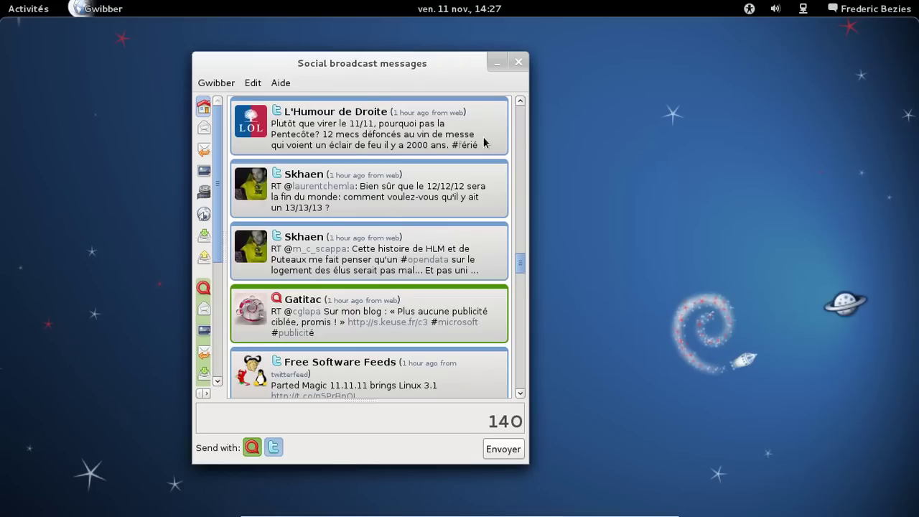
{"action": "scroll", "coordinate": [483, 142], "scroll_direction": "down", "scroll_amount": 2}
{"action": "scroll", "coordinate": [483, 142], "scroll_direction": "down", "scroll_amount": 2}
{"action": "scroll", "coordinate": [483, 142], "scroll_direction": "down", "scroll_amount": 3}
{"action": "scroll", "coordinate": [484, 143], "scroll_direction": "down", "scroll_amount": 2}
{"action": "scroll", "coordinate": [483, 142], "scroll_direction": "down", "scroll_amount": 3}
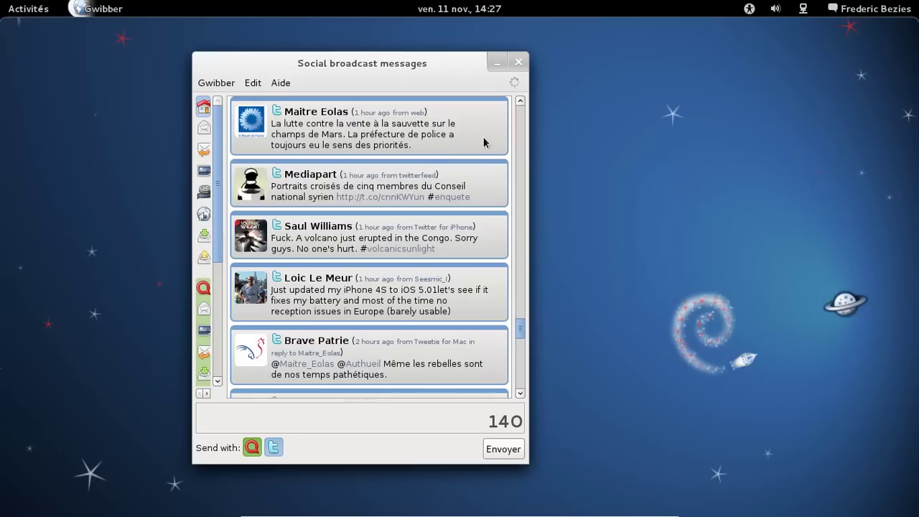
{"action": "scroll", "coordinate": [484, 143], "scroll_direction": "down", "scroll_amount": 3}
{"action": "scroll", "coordinate": [483, 142], "scroll_direction": "down", "scroll_amount": 2}
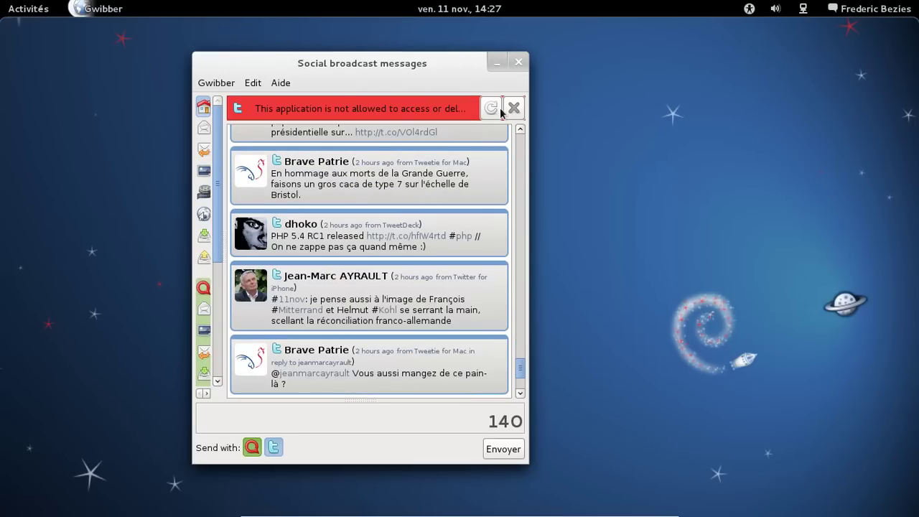
{"action": "left_click", "coordinate": [512, 108]}
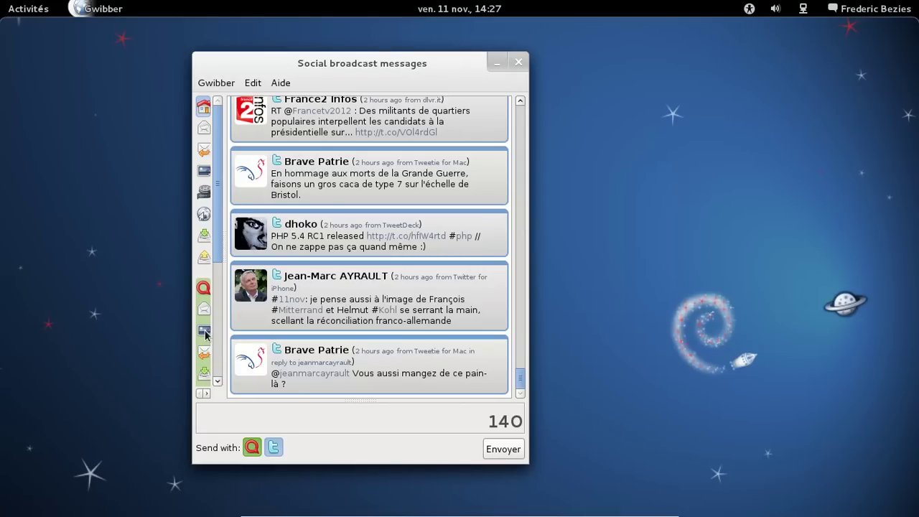
- Scroll through the messages of the Identi.ca account alone
{"action": "left_click", "coordinate": [203, 289]}
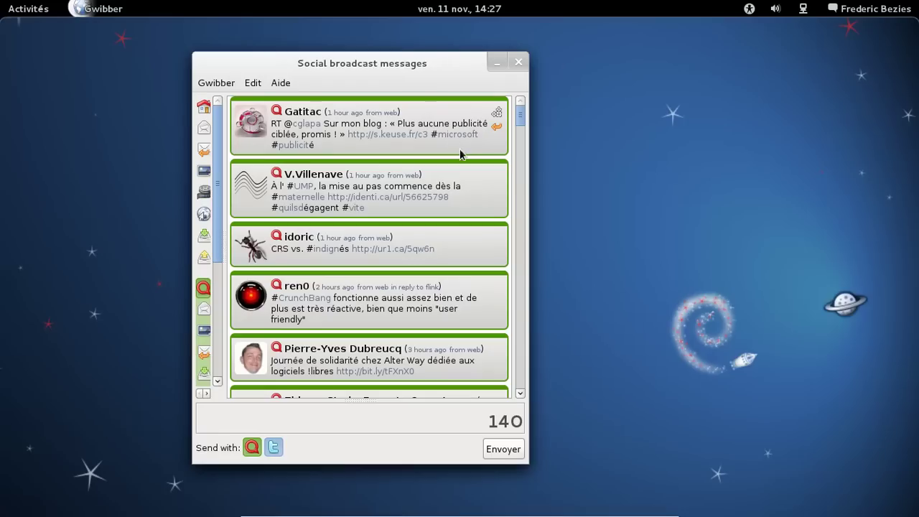
{"action": "scroll", "coordinate": [467, 153], "scroll_direction": "down", "scroll_amount": 3}
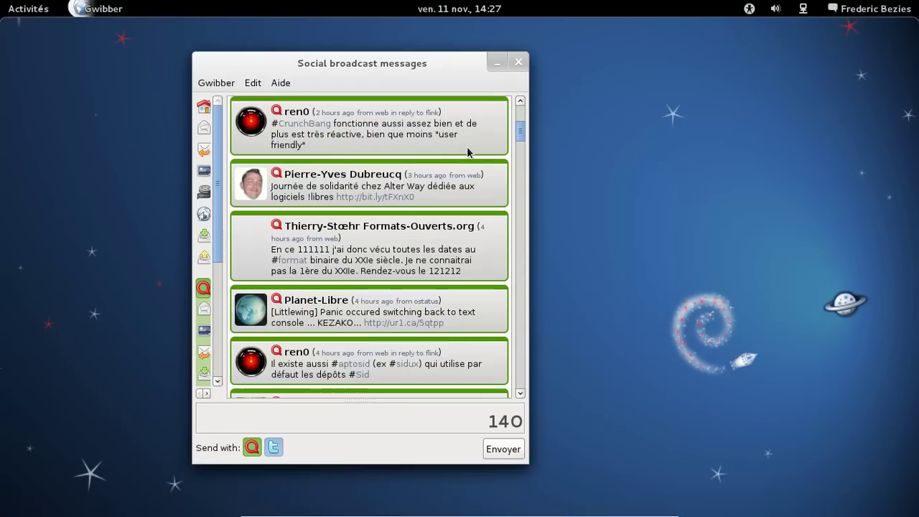
{"action": "scroll", "coordinate": [470, 152], "scroll_direction": "down", "scroll_amount": 3}
{"action": "scroll", "coordinate": [470, 145], "scroll_direction": "down", "scroll_amount": 5}
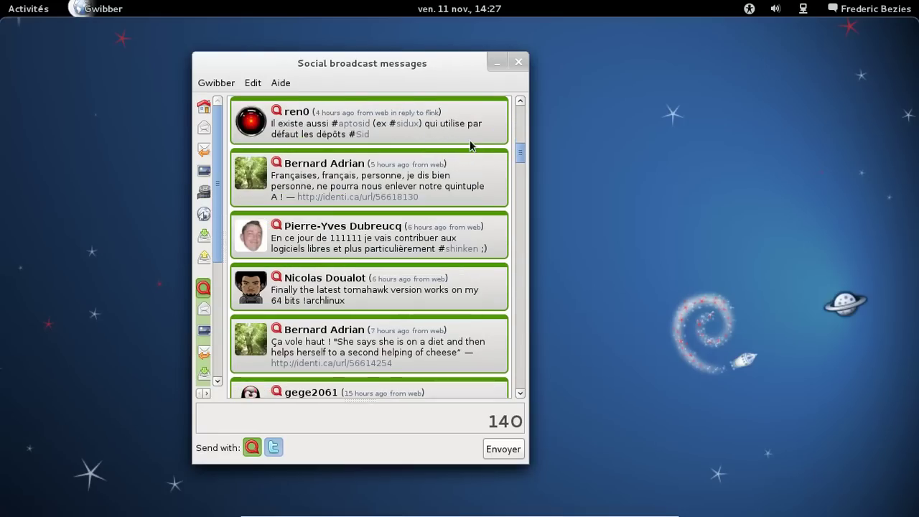
{"action": "scroll", "coordinate": [470, 146], "scroll_direction": "down", "scroll_amount": 6}
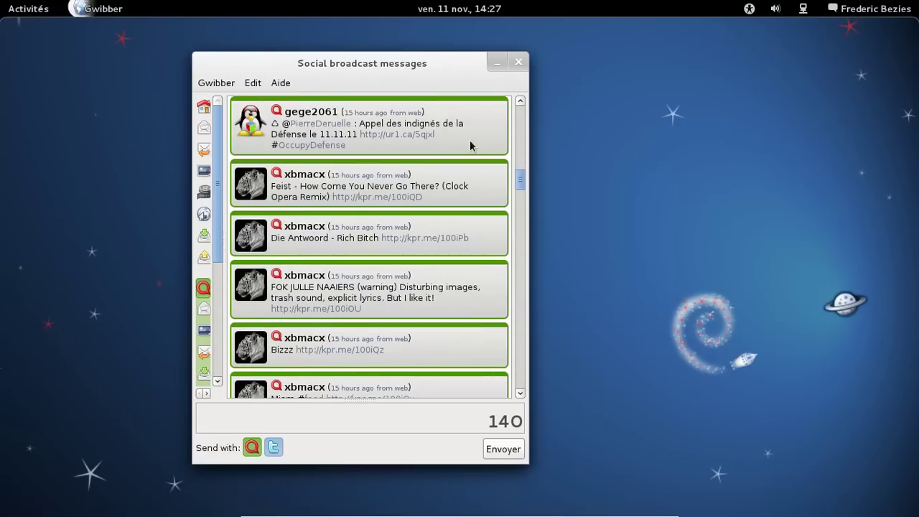
{"action": "scroll", "coordinate": [470, 146], "scroll_direction": "down", "scroll_amount": 6}
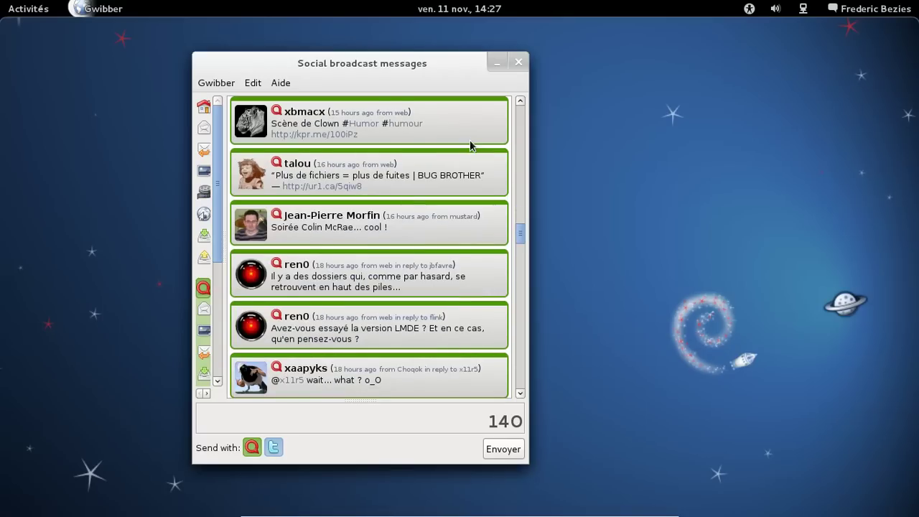
- Close Gwibber and bring up the Éteindre… shutdown prompt from the user menu
{"action": "left_click", "coordinate": [518, 63]}
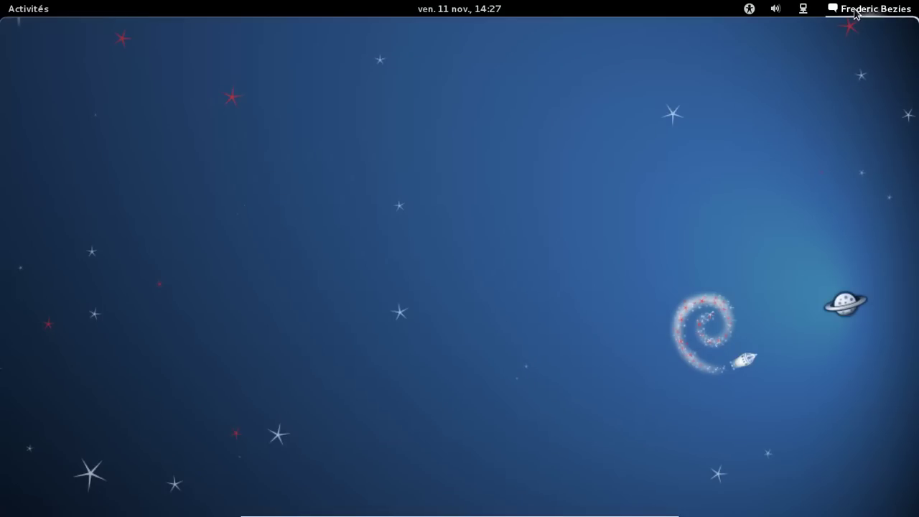
{"action": "left_click", "coordinate": [856, 10]}
{"action": "left_click", "coordinate": [805, 247]}
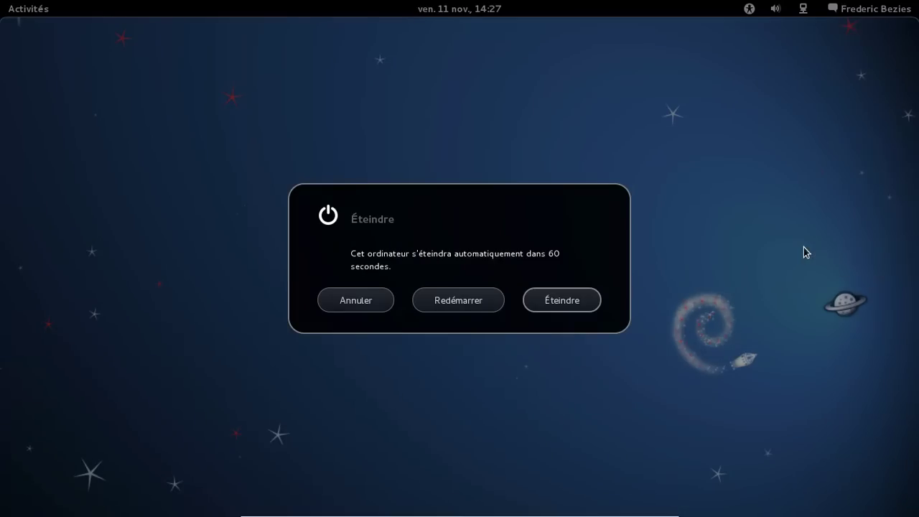